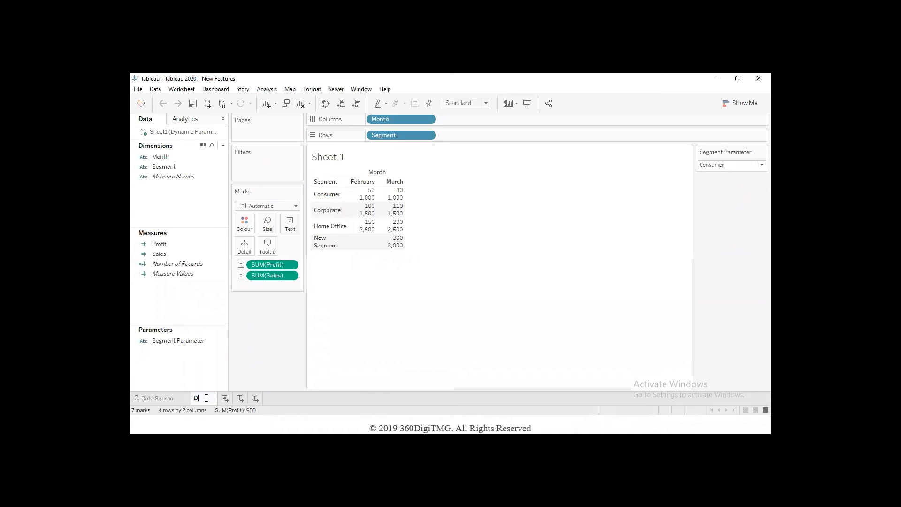
# Rename the first worksheet as Dynamic Parameter and add a new blank worksheet
pyautogui.write('ynamic Parame')
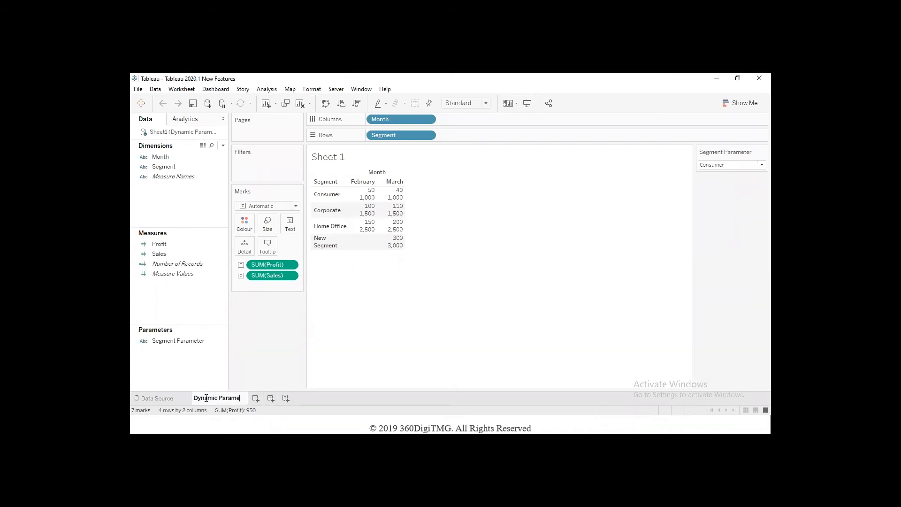
pyautogui.write('ter')
pyautogui.press('Return')
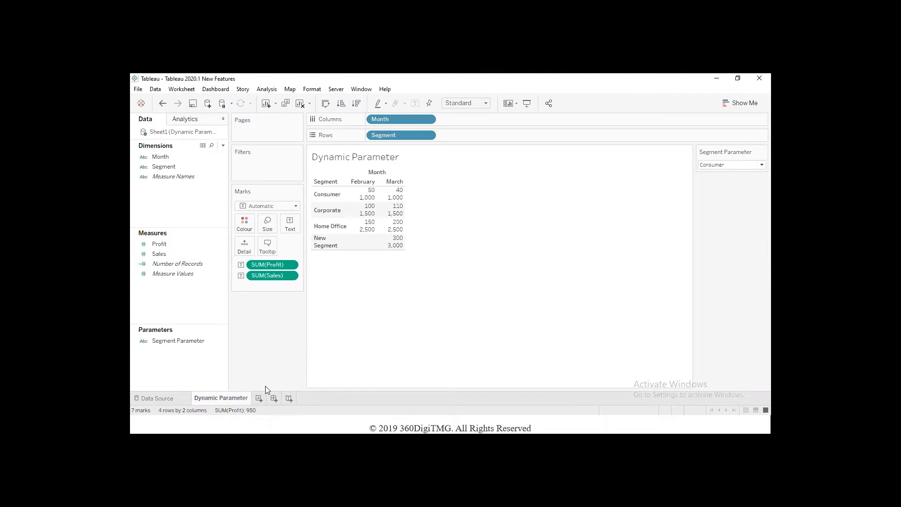
pyautogui.click(259, 399)
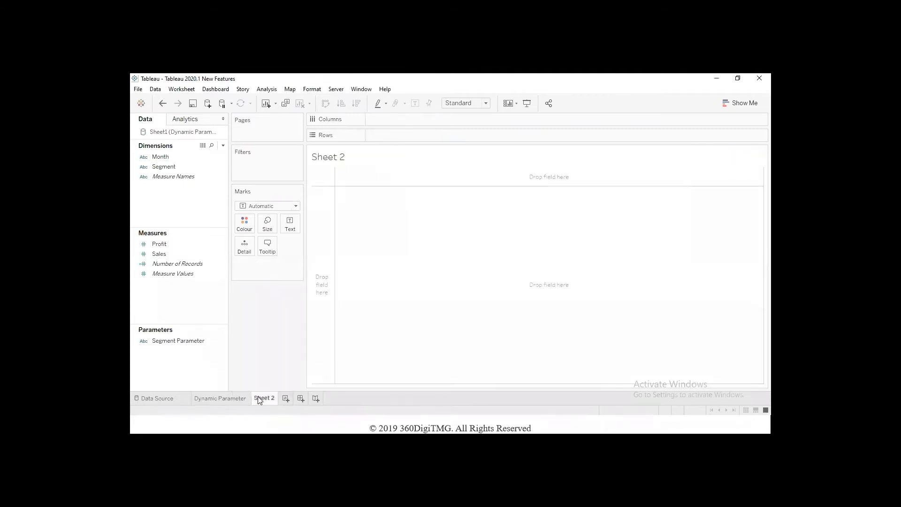
# Switch to the WPS Presentation slide show to review the Tableau 2020.1 new features list, and return to the Tableau workbook
pyautogui.hotkey('alt', 'Tab')
pyautogui.hotkey('alt', 'Tab')
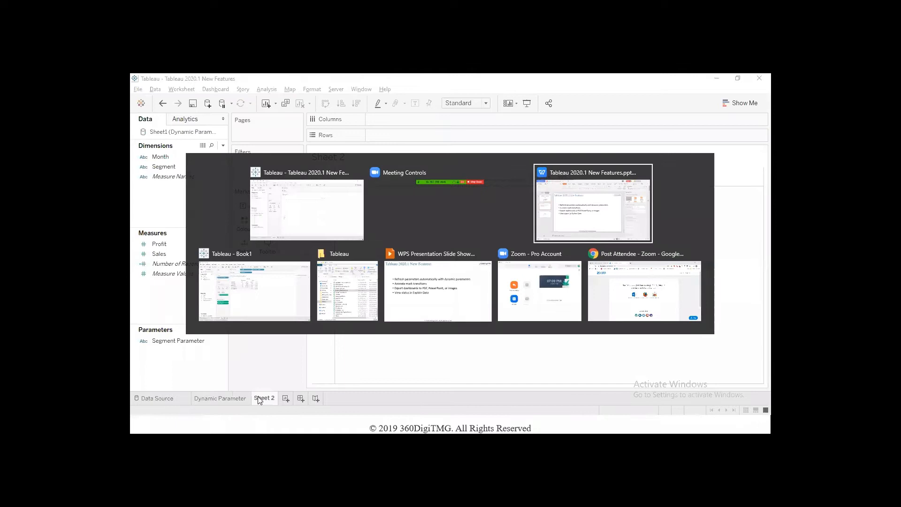
pyautogui.hotkey('alt', 'Tab')
pyautogui.hotkey('alt', 'Tab')
pyautogui.hotkey('alt', 'Tab')
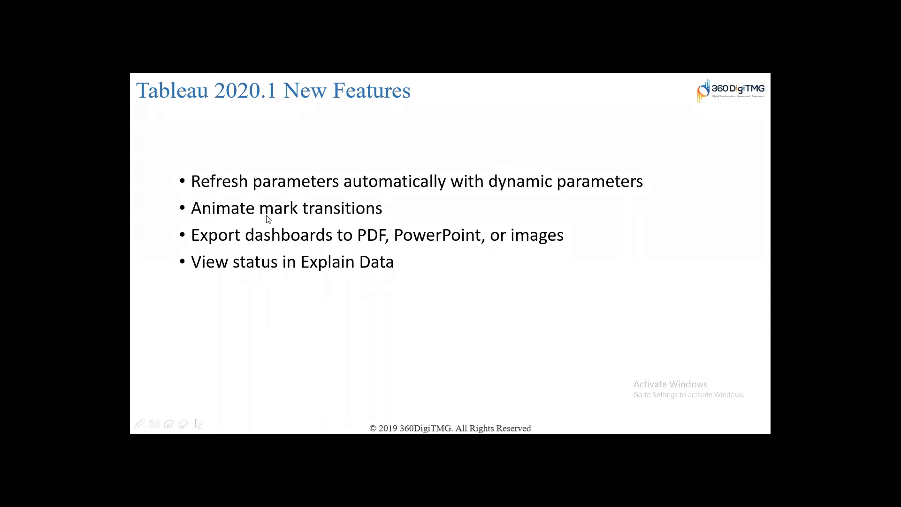
pyautogui.hotkey('alt', 'Tab')
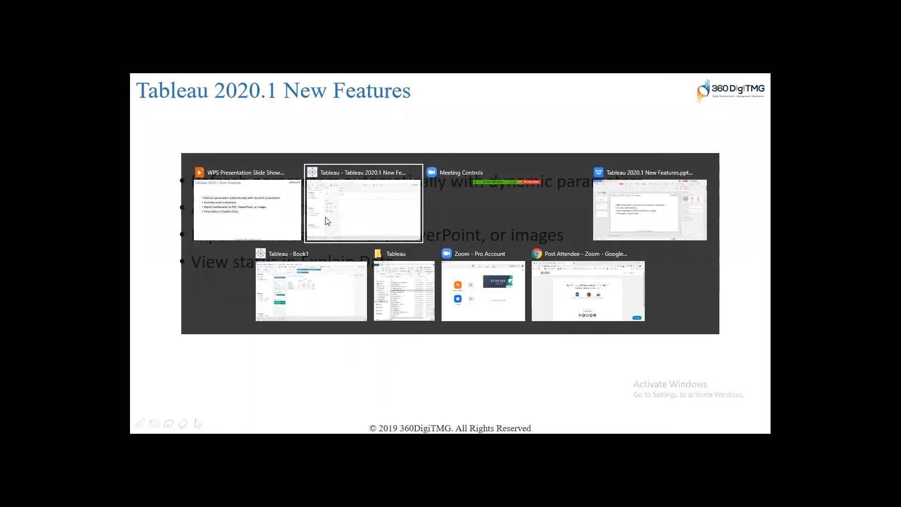
# Rename the new worksheet as Animation
pyautogui.doubleClick(269, 398)
pyautogui.write('Ami')
pyautogui.press('BackSpace')
pyautogui.write('nimation')
pyautogui.press('Return')
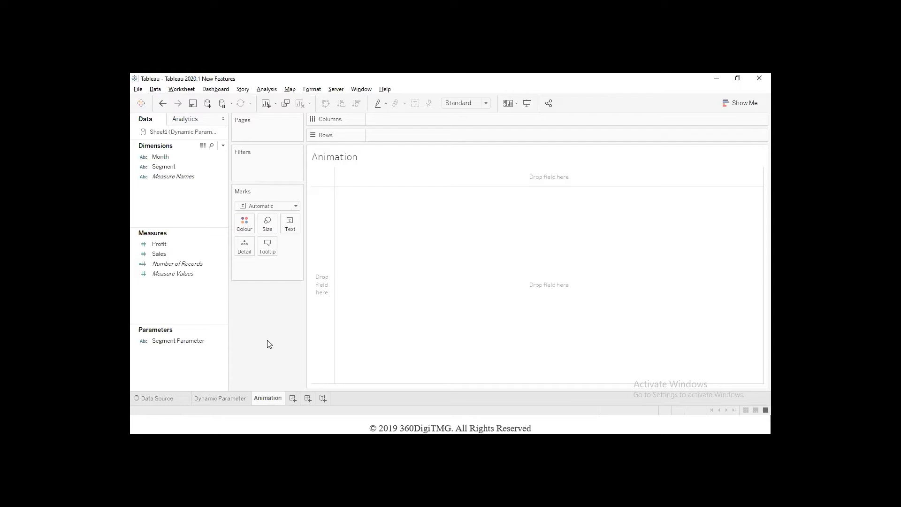
# Connect the workbook to the saved World Indicators data source
pyautogui.click(207, 103)
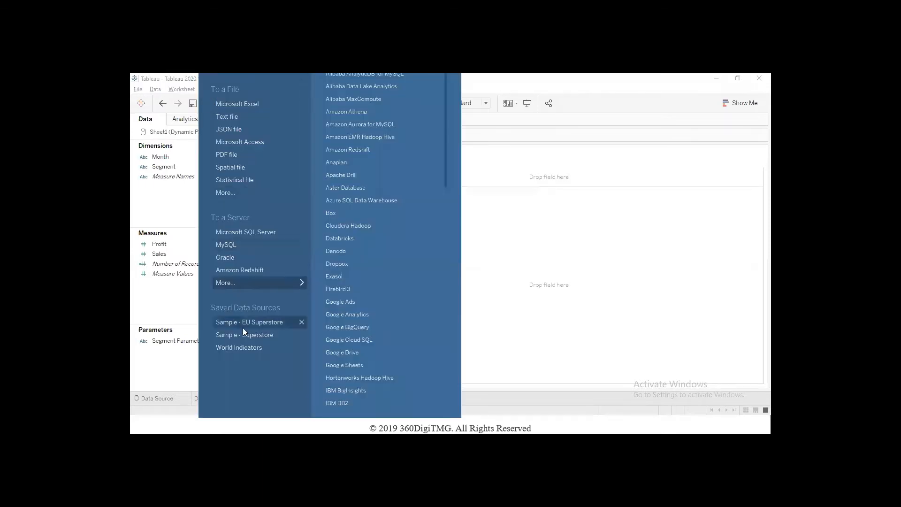
pyautogui.click(246, 343)
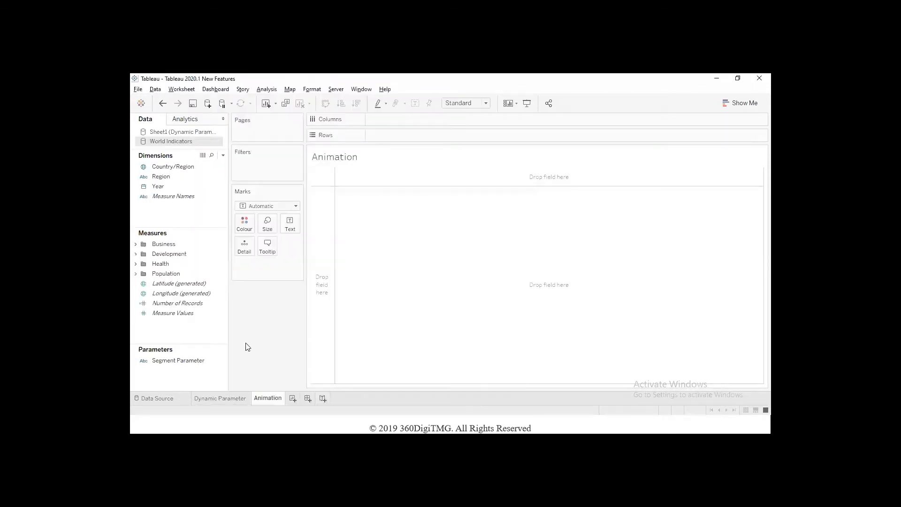
# Plot Life Expectancy Male on rows against Health Exp/Capita on columns, with the measures disaggregated
pyautogui.click(136, 264)
pyautogui.click(183, 273)
pyautogui.click(188, 284)
pyautogui.moveTo(188, 284)
pyautogui.mouseDown()
pyautogui.moveTo(415, 92)
pyautogui.moveTo(402, 120)
pyautogui.moveTo(236, 307)
pyautogui.moveTo(183, 313)
pyautogui.moveTo(387, 134)
pyautogui.mouseUp()
pyautogui.click(186, 303)
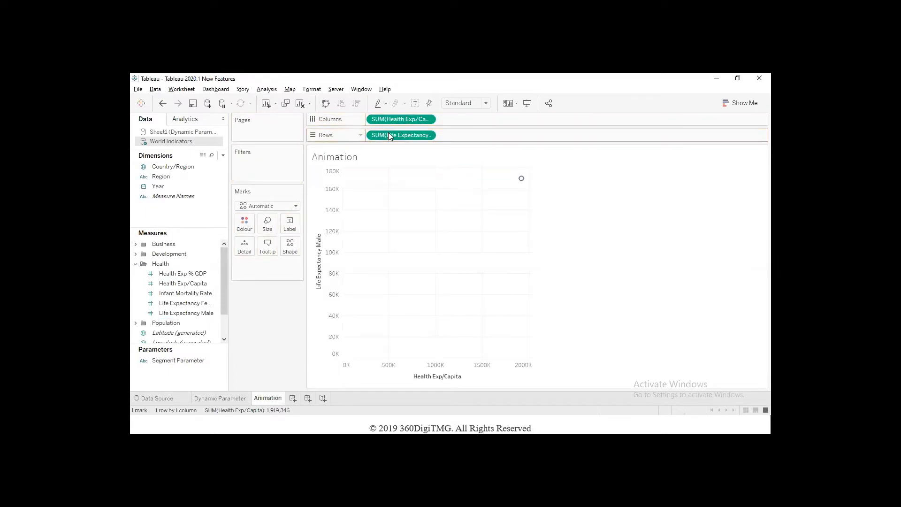
pyautogui.click(264, 89)
pyautogui.click(280, 111)
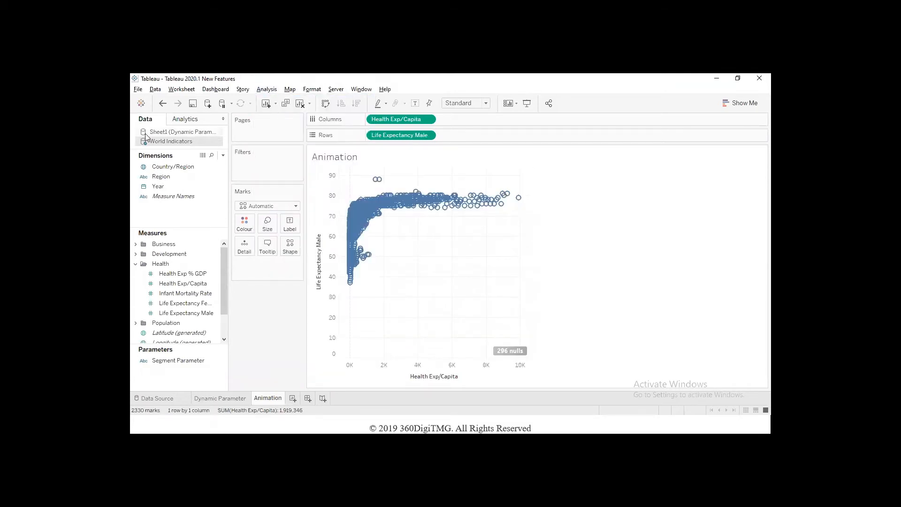
# Colour the scatter plot marks by Region and page the view by Year
pyautogui.moveTo(161, 176); pyautogui.dragTo(244, 224)
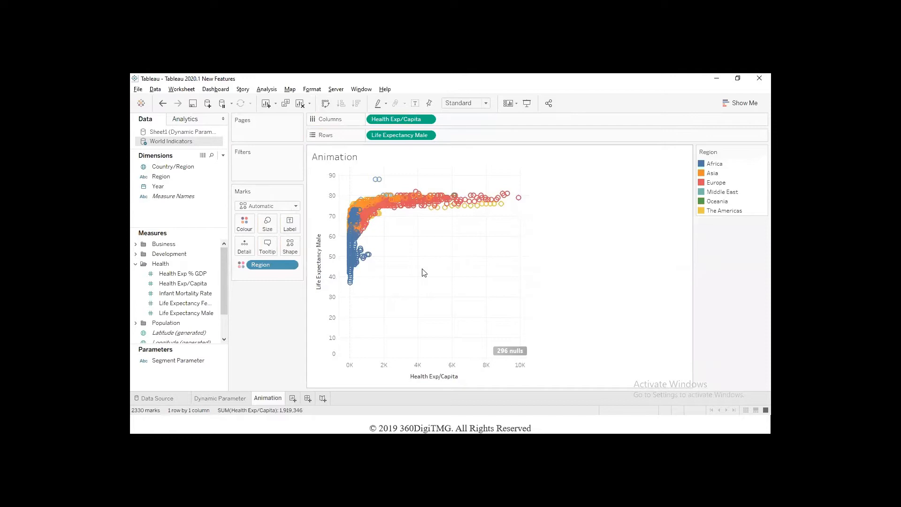
pyautogui.click(174, 187)
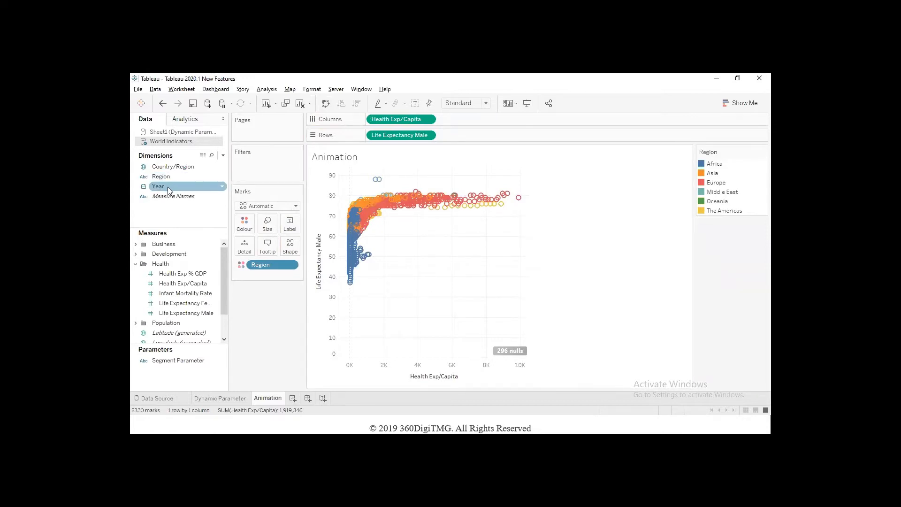
pyautogui.moveTo(168, 187); pyautogui.dragTo(250, 134)
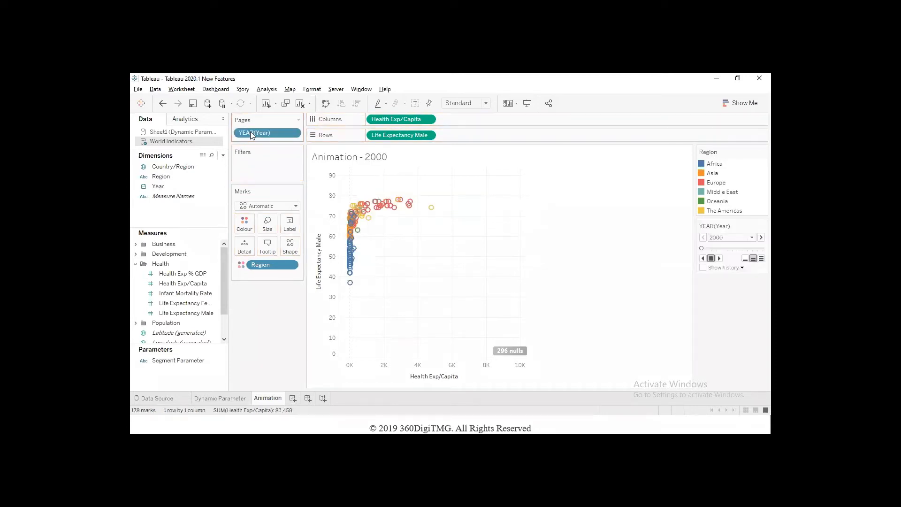
# Check the list of available years and play the yearly pages forward
pyautogui.click(752, 238)
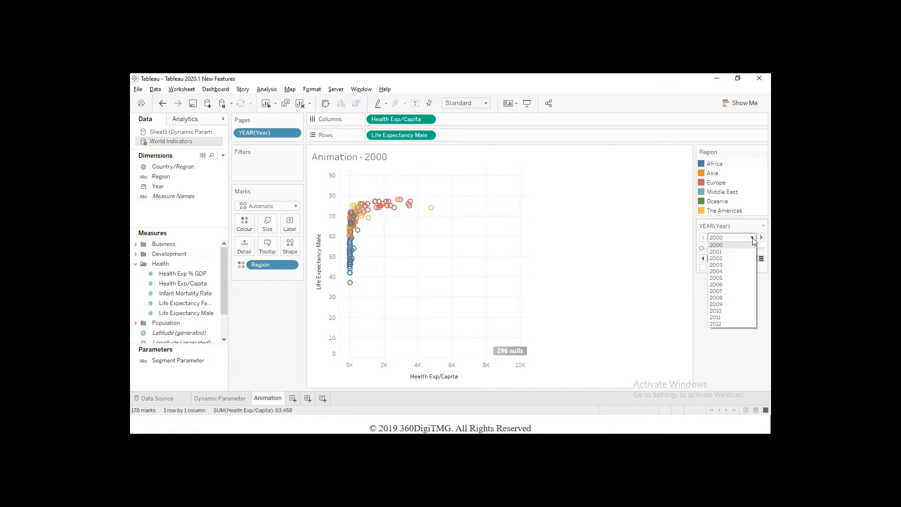
pyautogui.click(753, 238)
pyautogui.click(753, 238)
pyautogui.click(739, 359)
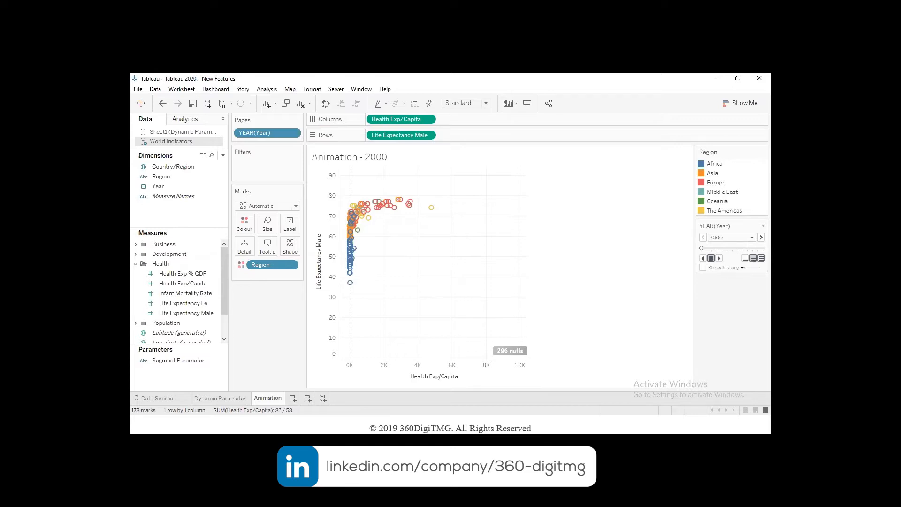
pyautogui.click(719, 258)
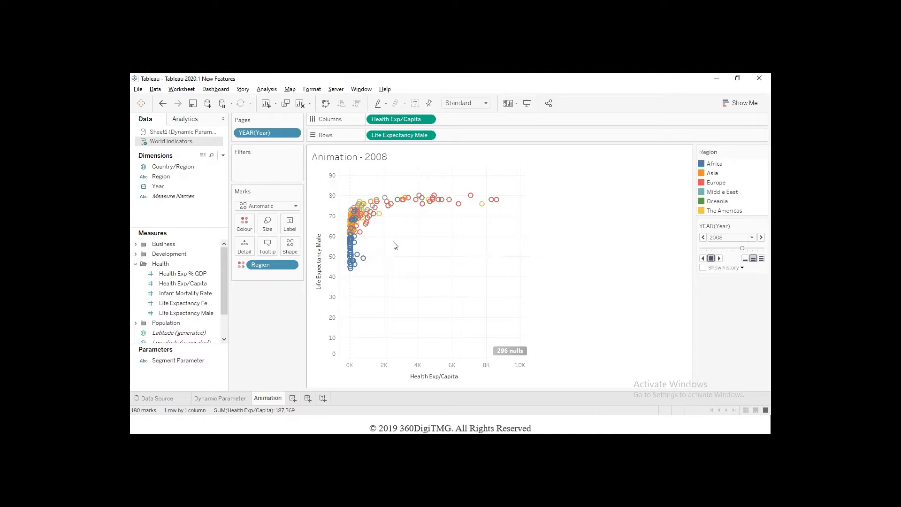
# Open the animation formatting settings and turn the workbook default animation on
pyautogui.click(314, 90)
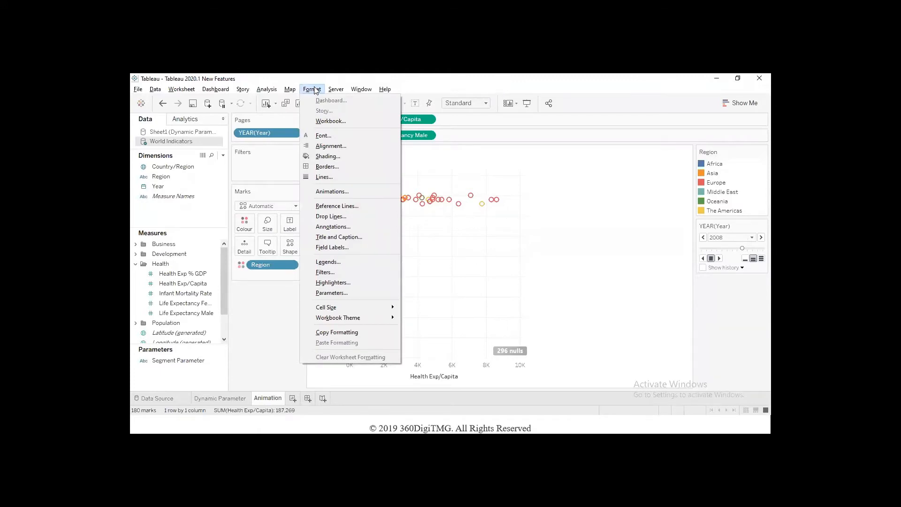
pyautogui.click(356, 194)
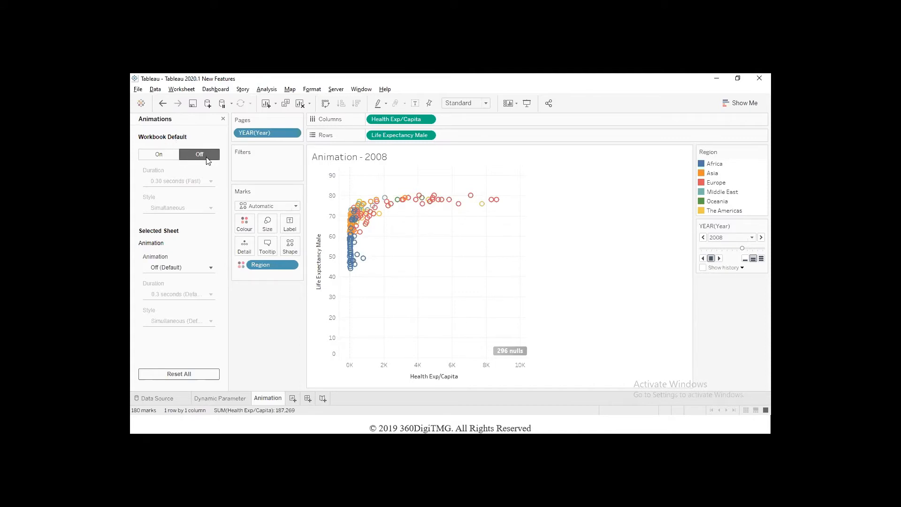
pyautogui.click(159, 154)
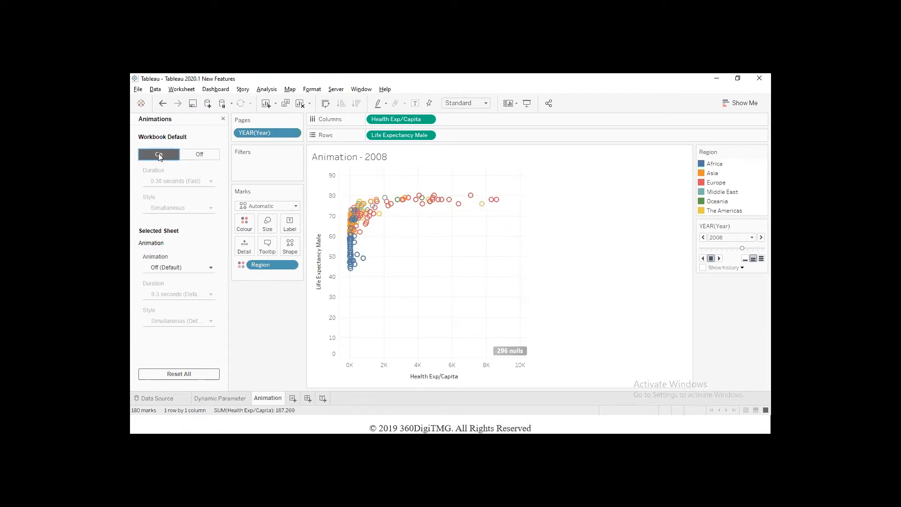
pyautogui.click(197, 155)
pyautogui.click(172, 267)
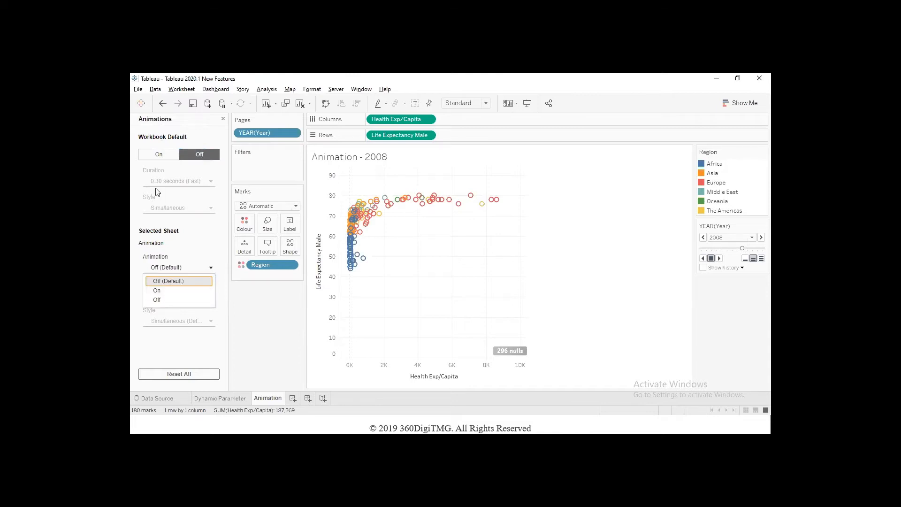
pyautogui.click(159, 155)
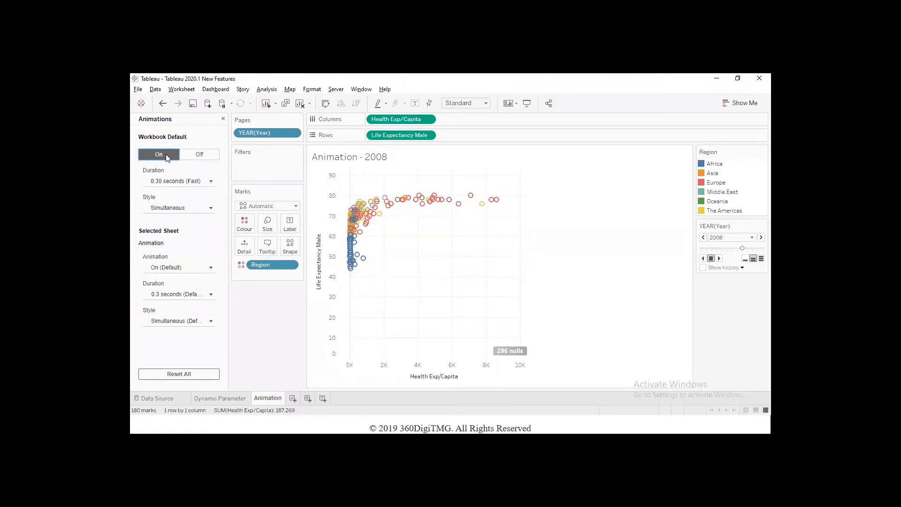
# Set the workbook default animation duration to 0.50 seconds (Medium) and play the yearly pages forward
pyautogui.click(171, 182)
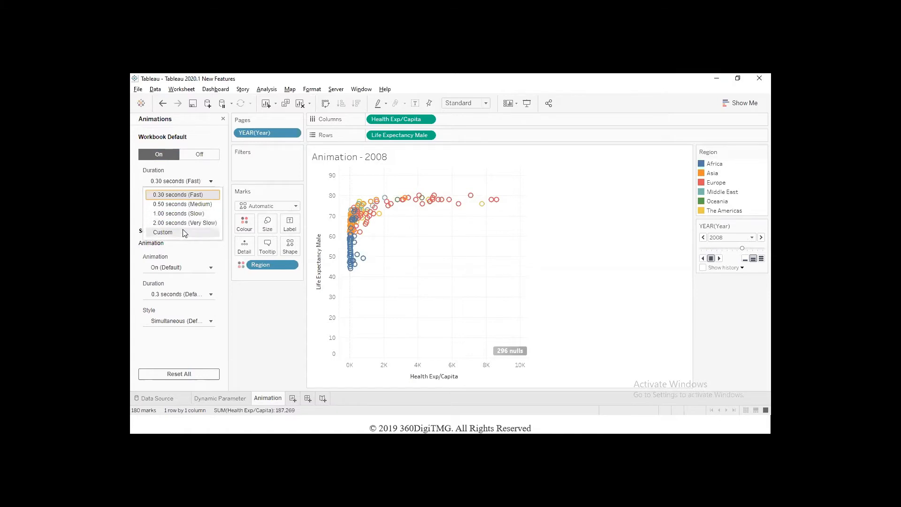
pyautogui.click(182, 207)
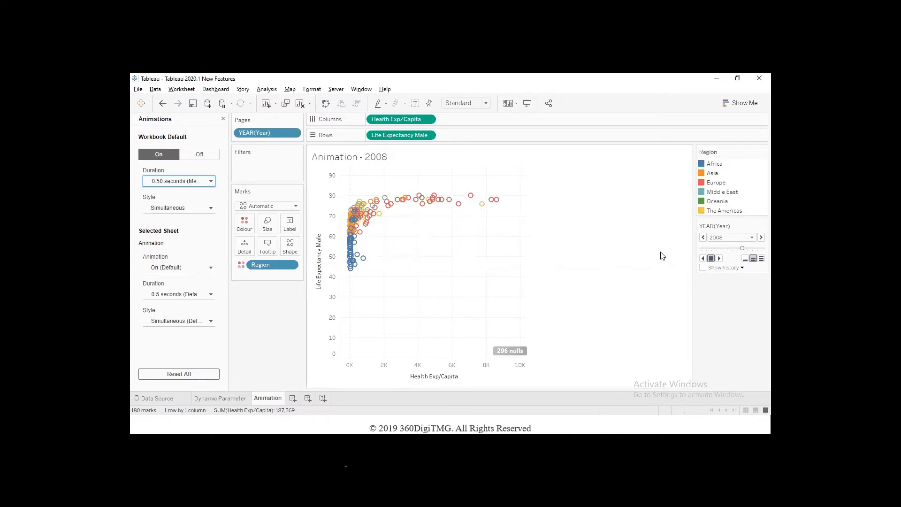
pyautogui.click(720, 260)
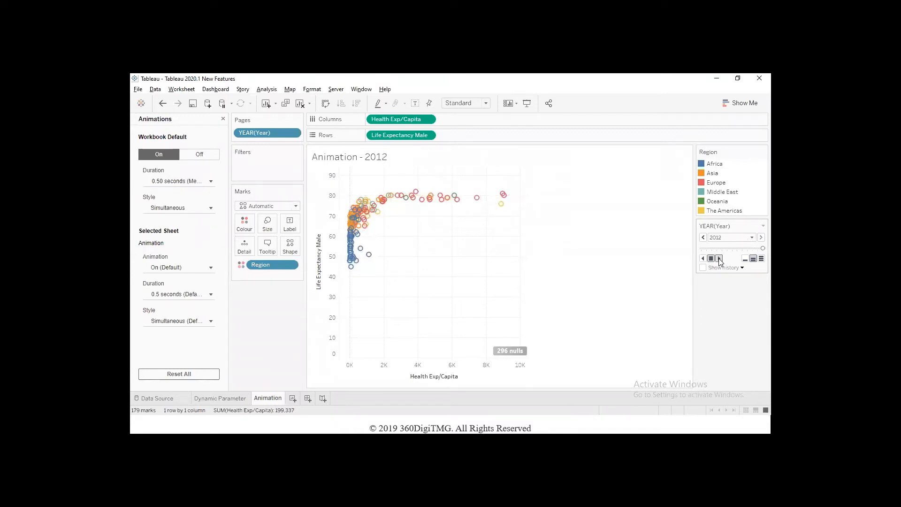
# Compare playback of the yearly pages with the workbook default animation turned off and turned on again
pyautogui.click(196, 155)
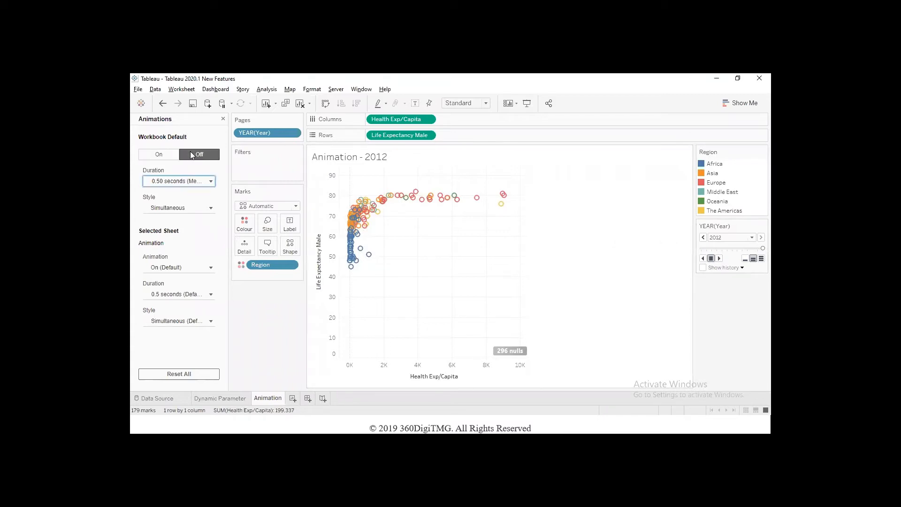
pyautogui.click(720, 259)
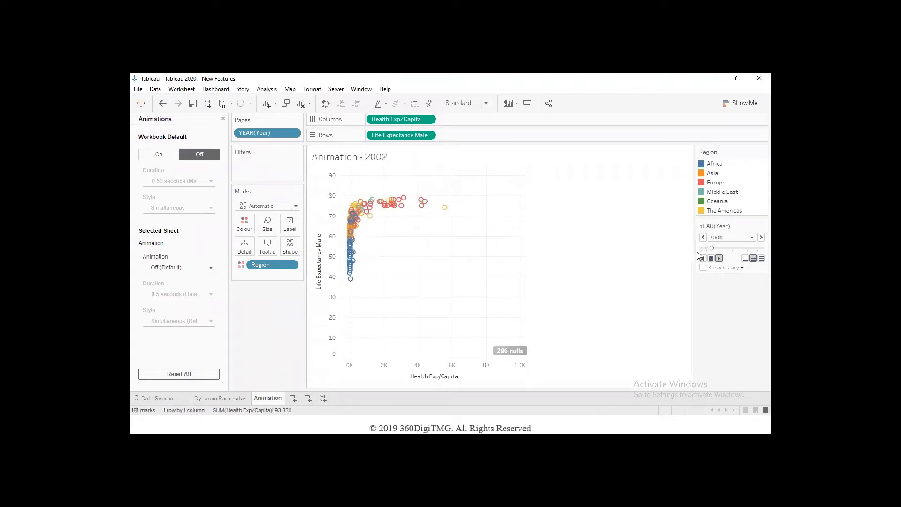
pyautogui.click(148, 158)
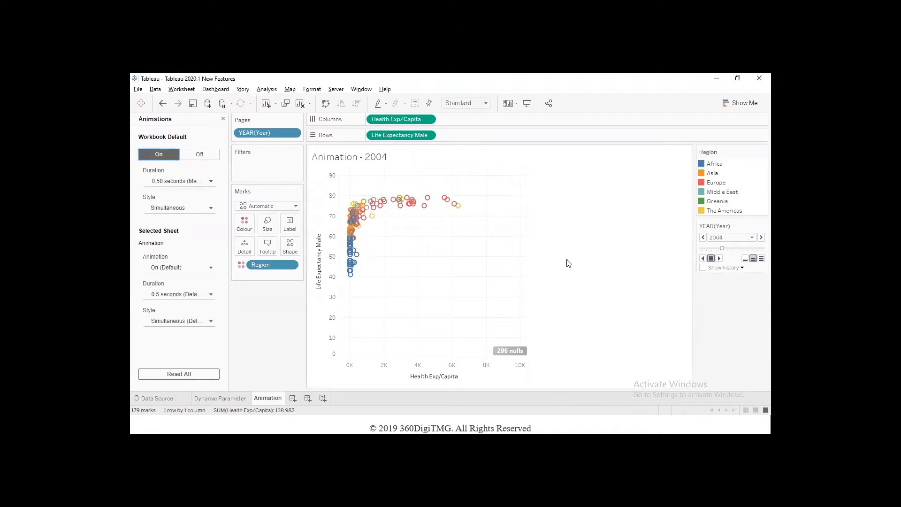
pyautogui.click(718, 258)
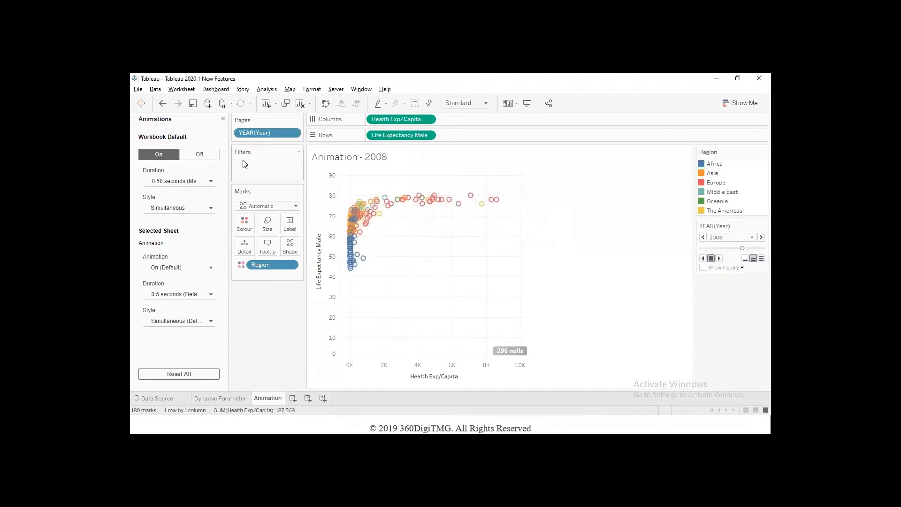
# Set the workbook default animation duration to 2.00 seconds (Very Slow) and play the yearly pages forward
pyautogui.click(211, 181)
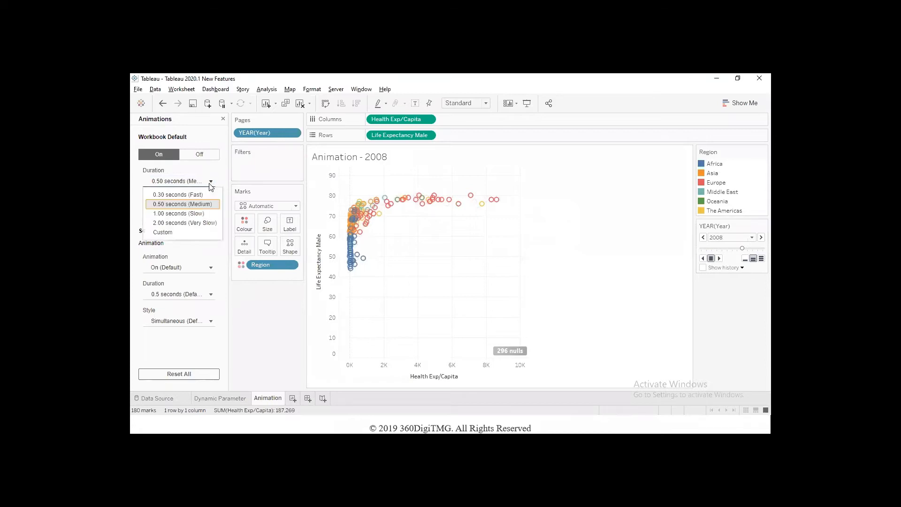
pyautogui.click(190, 222)
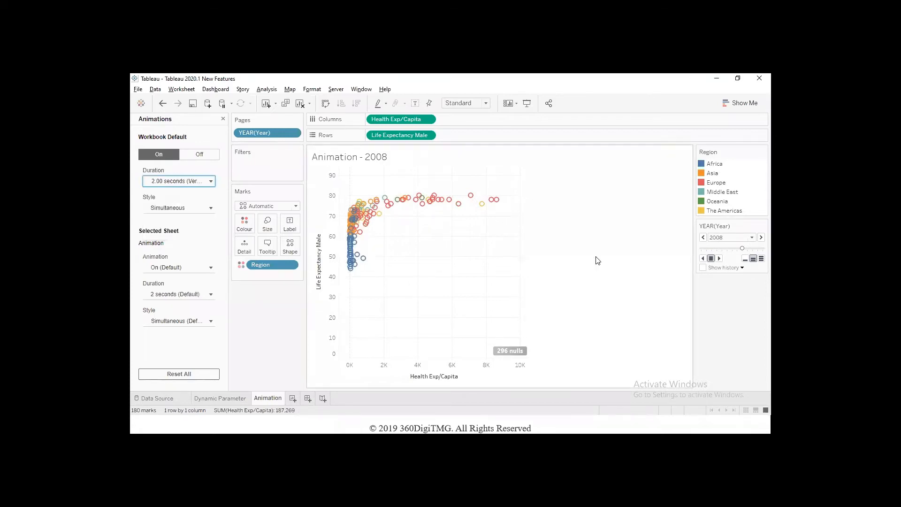
pyautogui.click(721, 259)
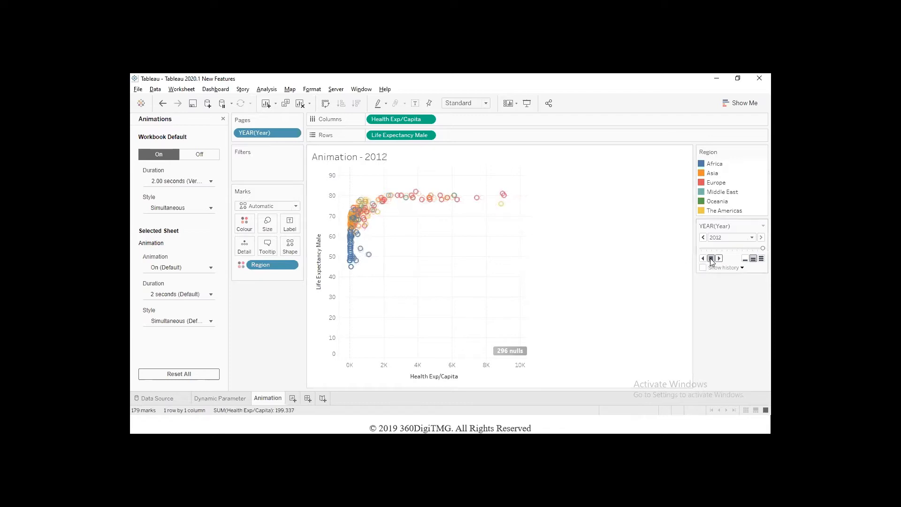
# Return the workbook default animation duration to 0.50 seconds (Medium) and replay the yearly pages
pyautogui.click(210, 182)
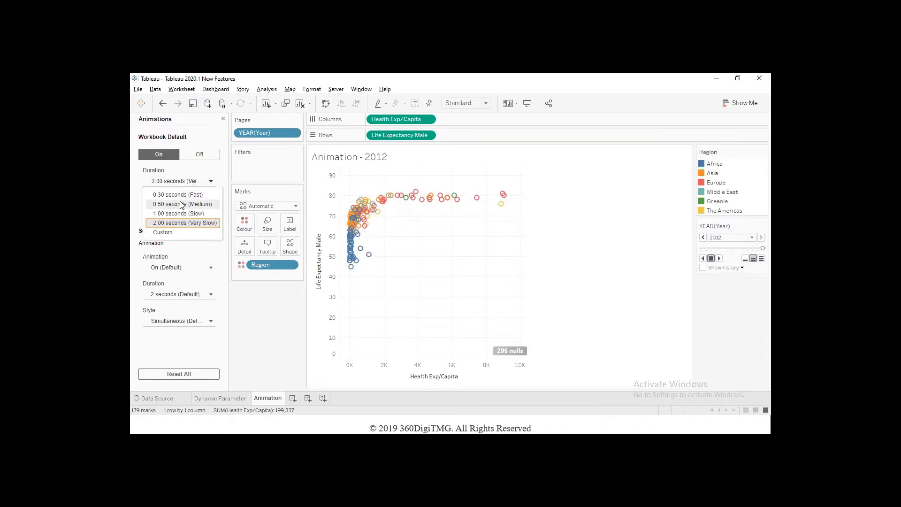
pyautogui.click(182, 204)
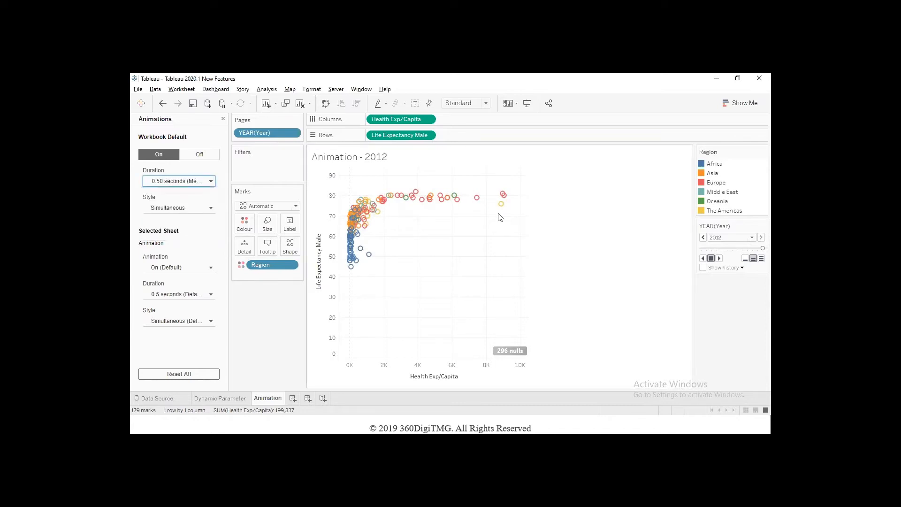
pyautogui.click(719, 260)
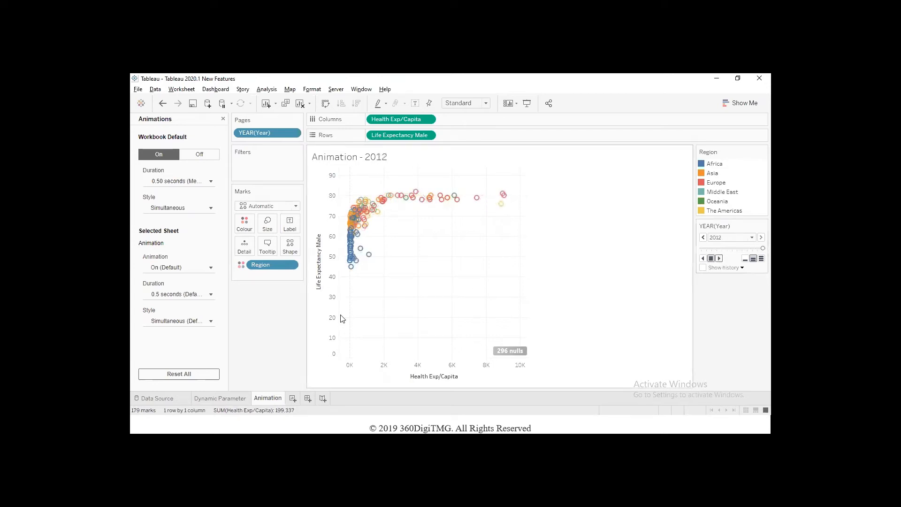
# Create a new worksheet and rename it Animation 2
pyautogui.click(296, 400)
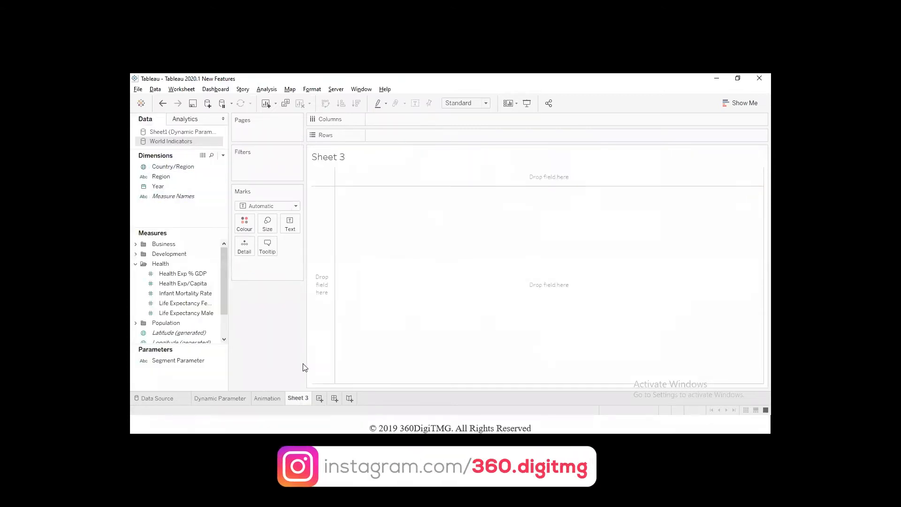
pyautogui.moveTo(302, 402)
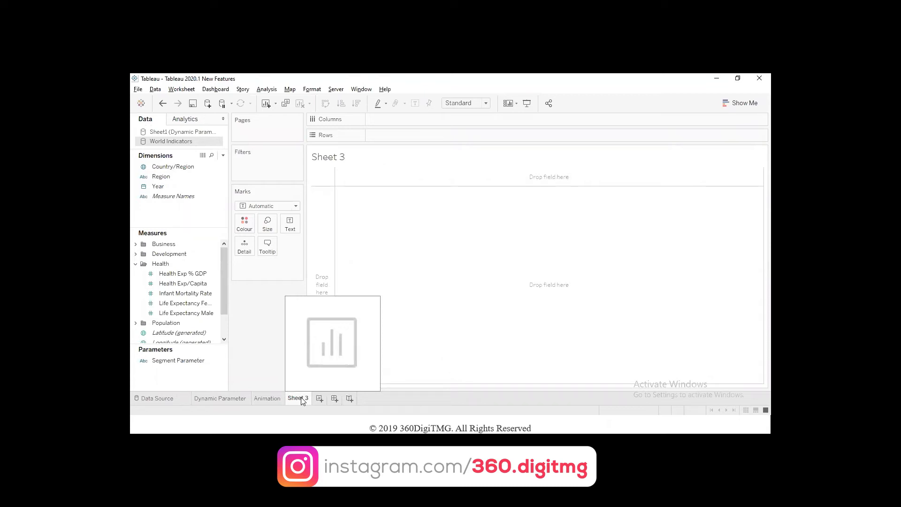
pyautogui.doubleClick(301, 398)
pyautogui.write('Ani')
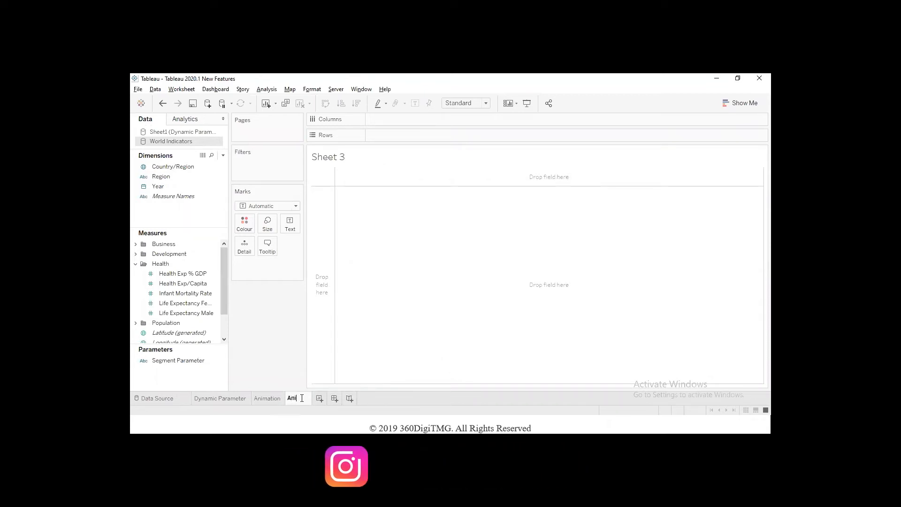
pyautogui.write('mation 2')
pyautogui.press('Return')
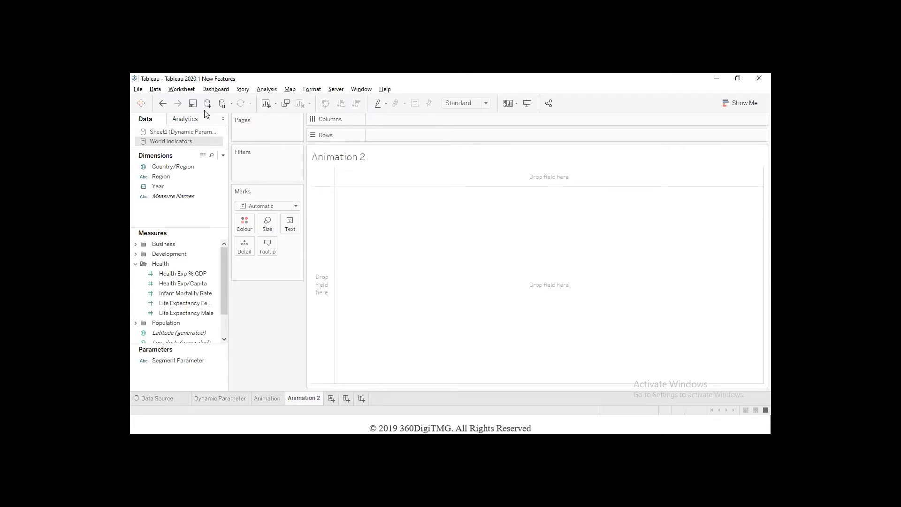
# Connect the Sample - Superstore data source and chart Sales by Sub-Category as horizontal bars sorted descending by Sales
pyautogui.click(207, 103)
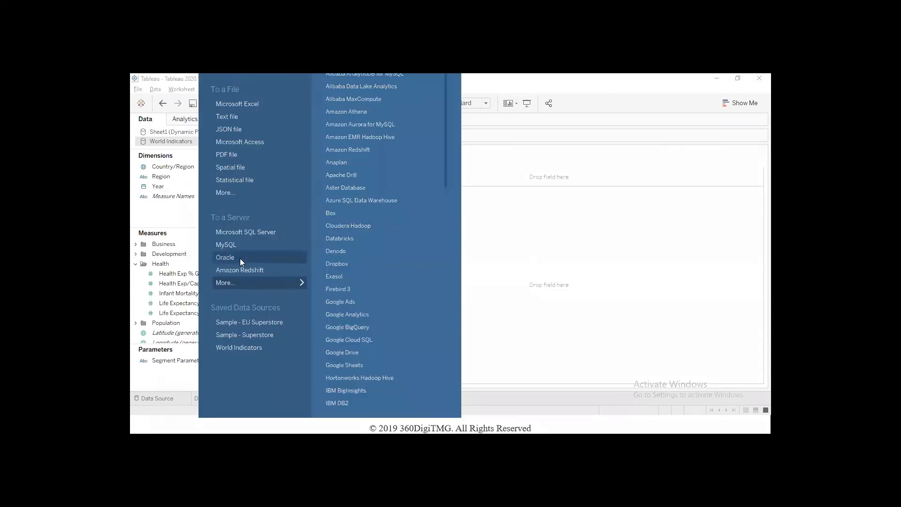
pyautogui.click(255, 334)
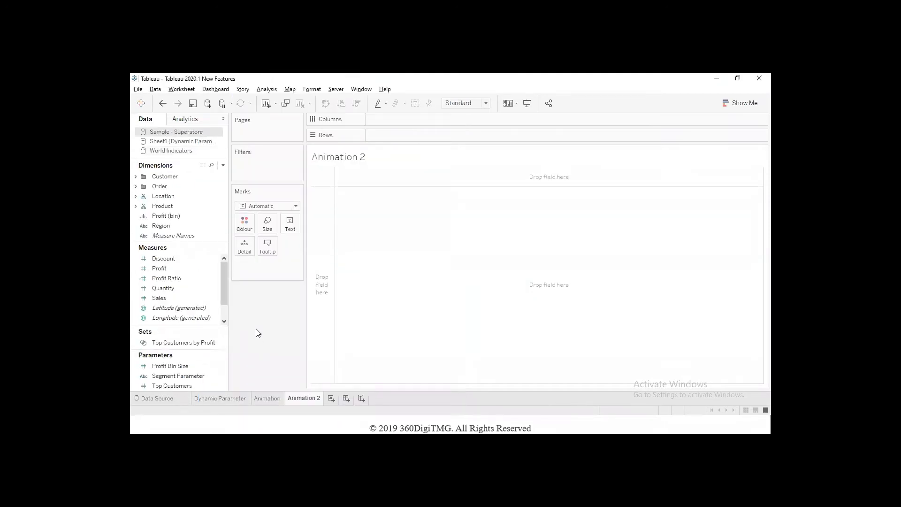
pyautogui.click(136, 206)
pyautogui.moveTo(177, 217); pyautogui.dragTo(227, 278)
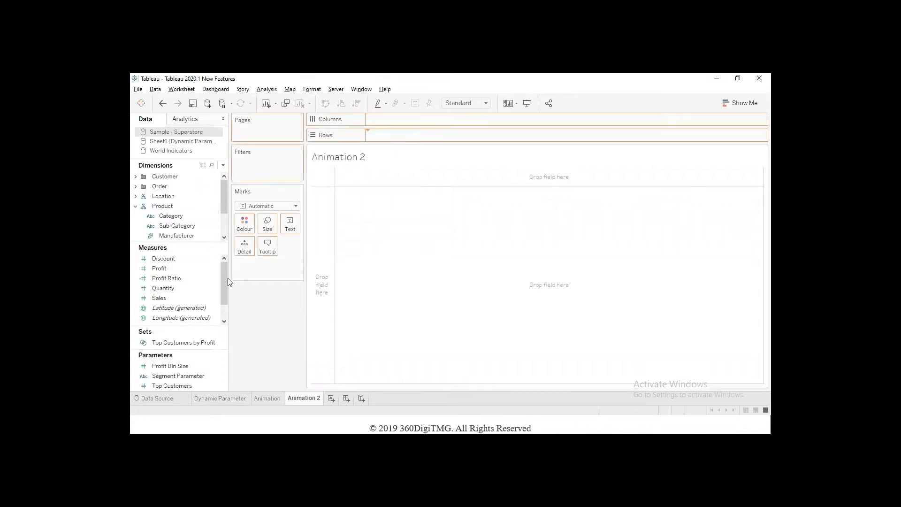
pyautogui.moveTo(164, 297); pyautogui.dragTo(381, 121)
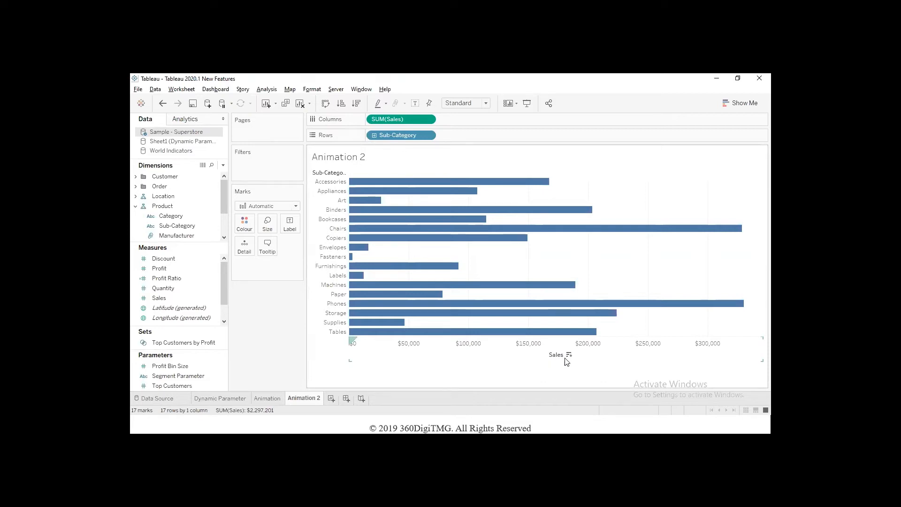
pyautogui.click(569, 355)
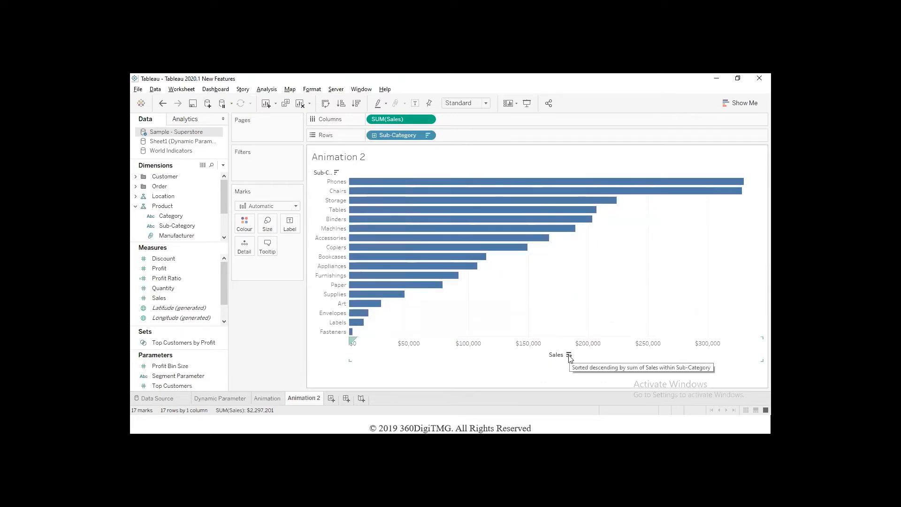
# Open the animation format settings for the Animation 2 sheet with the workbook default turned on
pyautogui.click(311, 90)
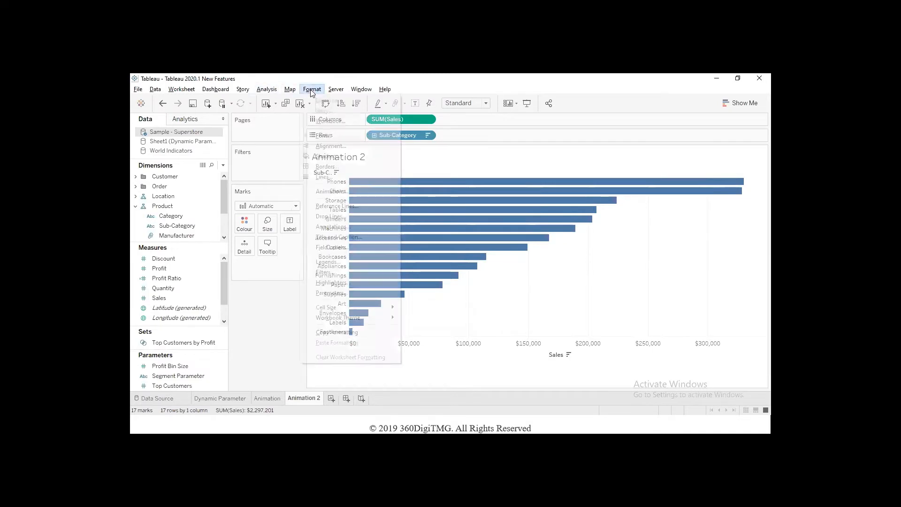
pyautogui.click(584, 283)
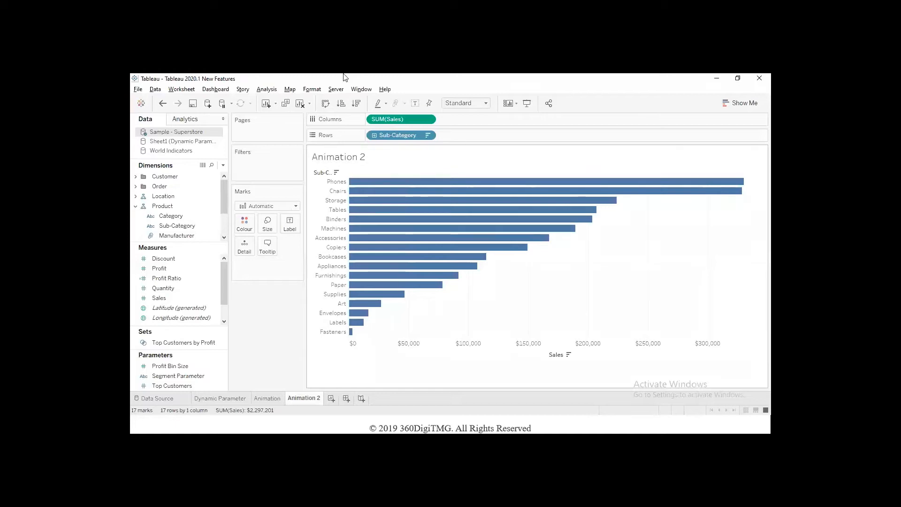
pyautogui.click(312, 90)
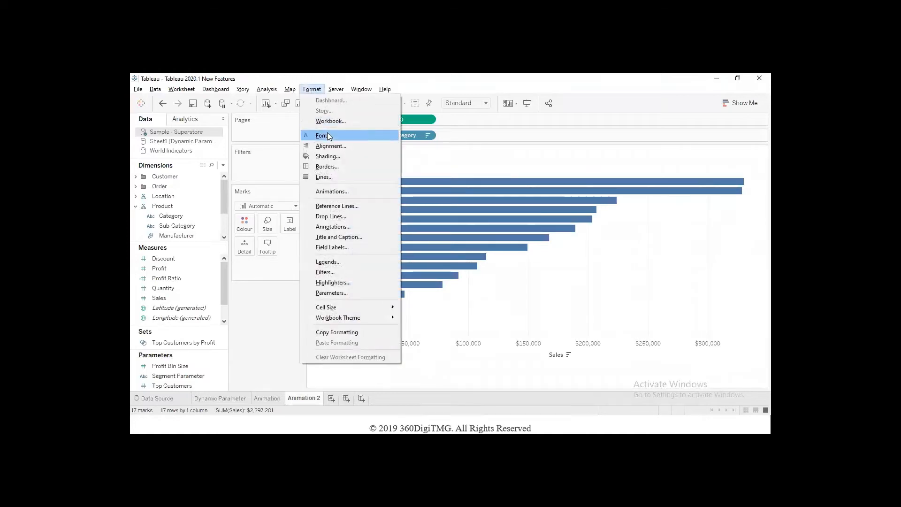
pyautogui.click(333, 191)
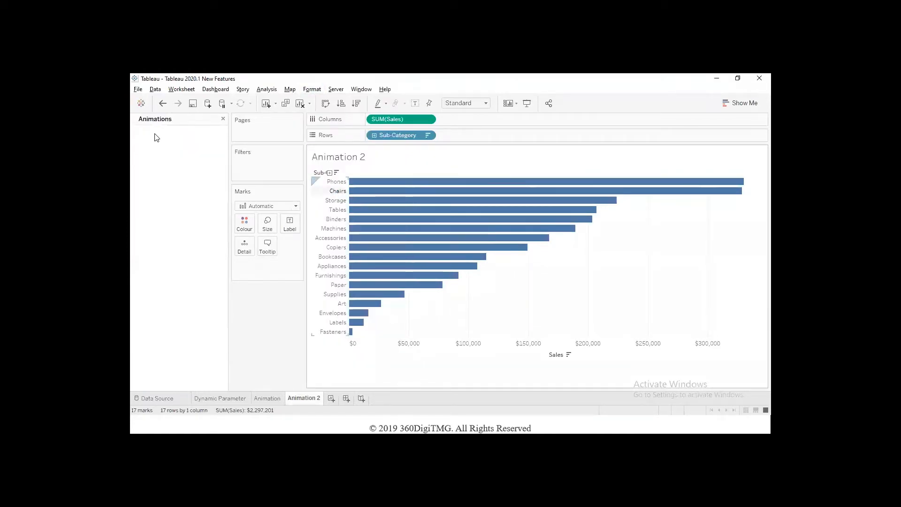
pyautogui.click(159, 155)
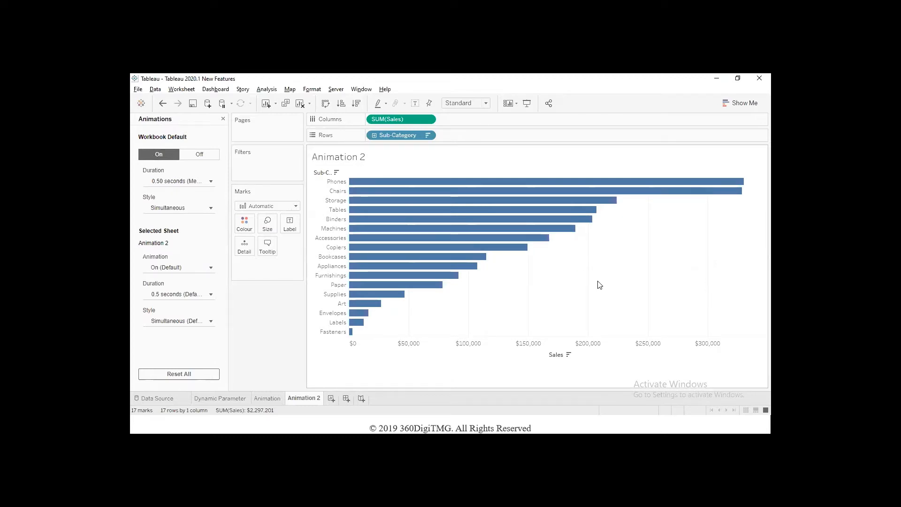
# Turn off the workbook default animation and cycle the Sales sort twice through ascending, unsorted and descending order
pyautogui.click(194, 160)
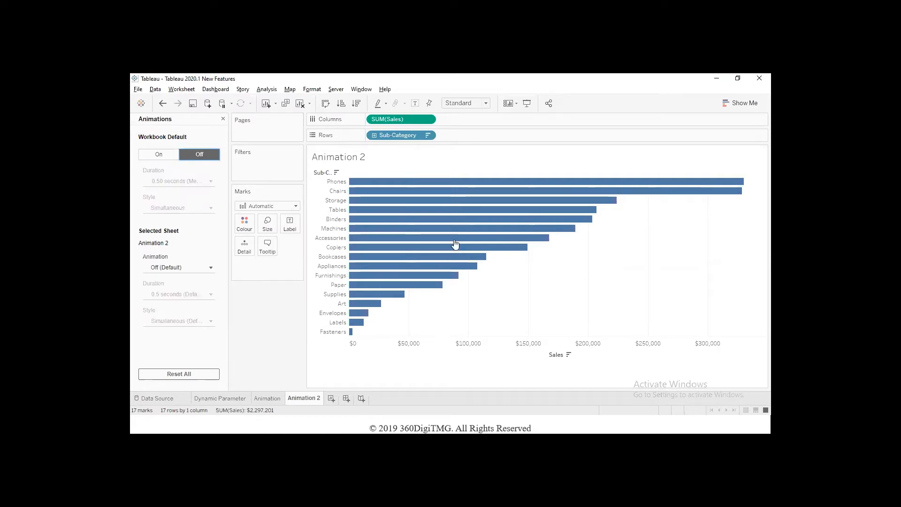
pyautogui.click(568, 355)
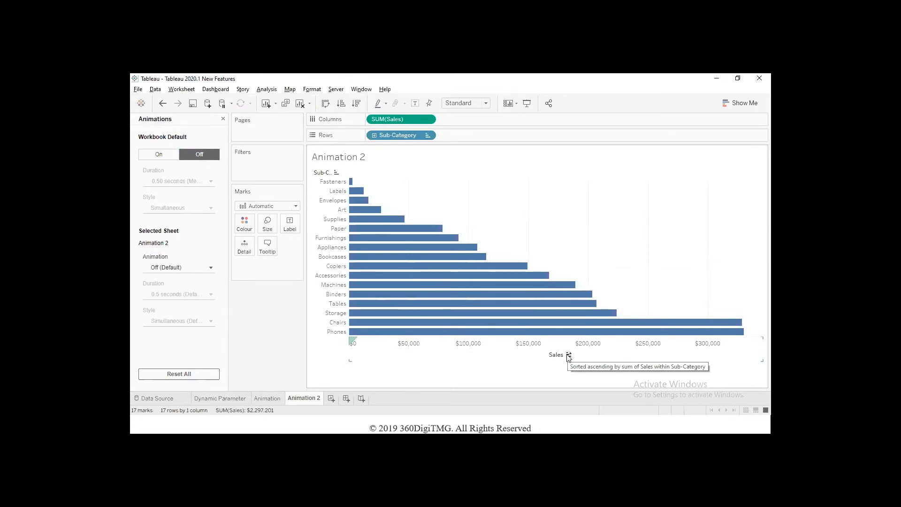
pyautogui.click(568, 355)
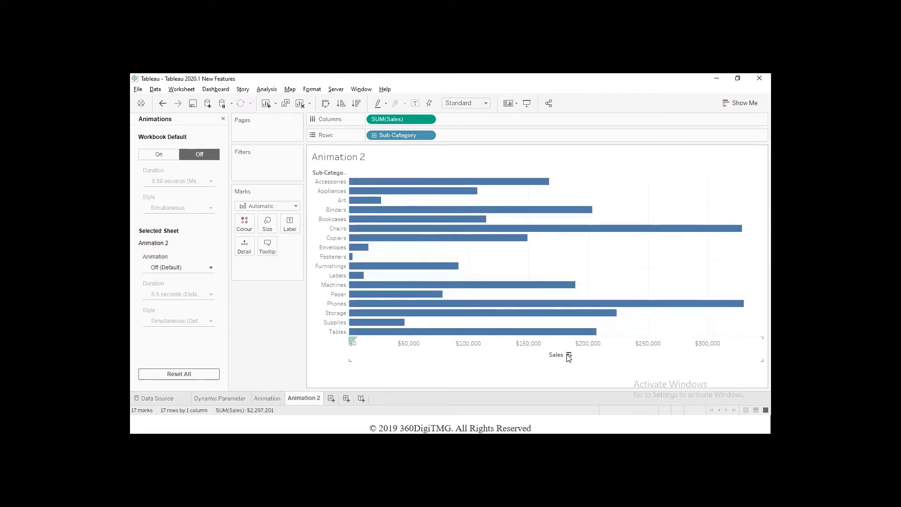
pyautogui.click(568, 355)
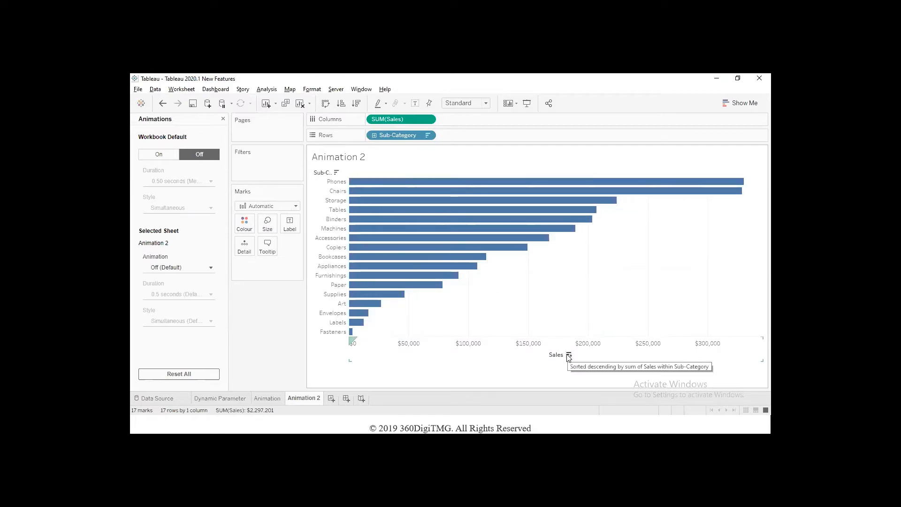
pyautogui.click(569, 356)
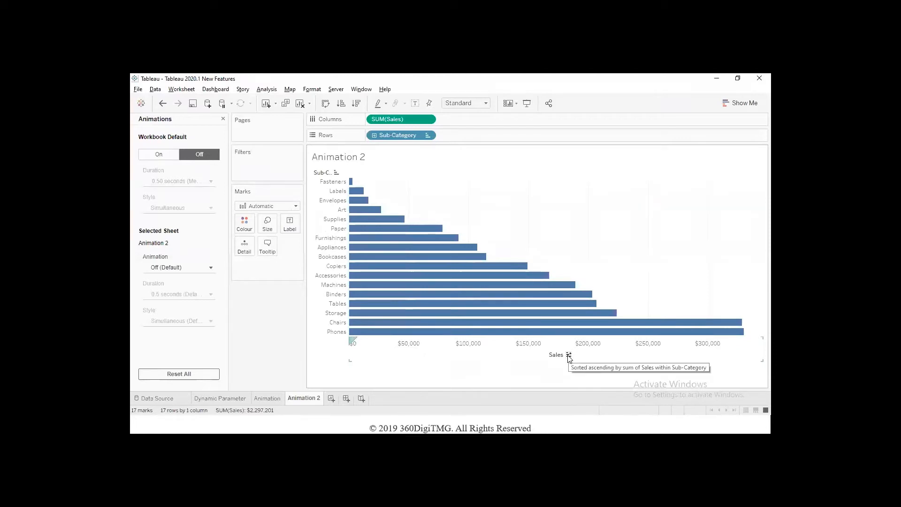
pyautogui.click(568, 356)
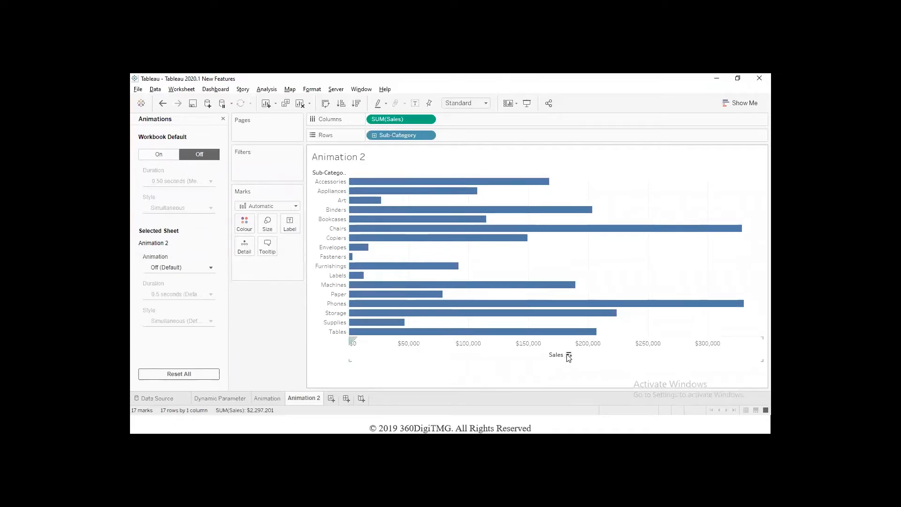
pyautogui.click(569, 355)
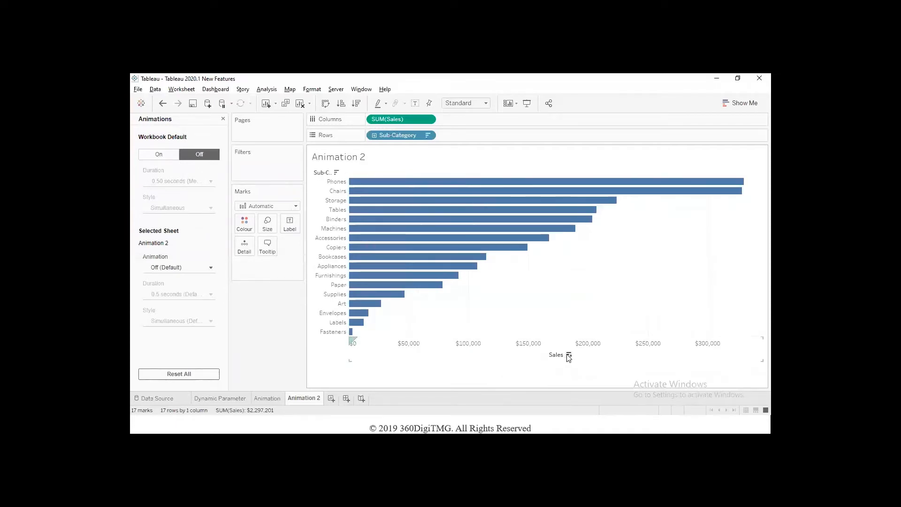
# Turn on the workbook default animation and preview Sales sort changes at its existing duration and at 2.00 seconds (Very Slow)
pyautogui.click(160, 156)
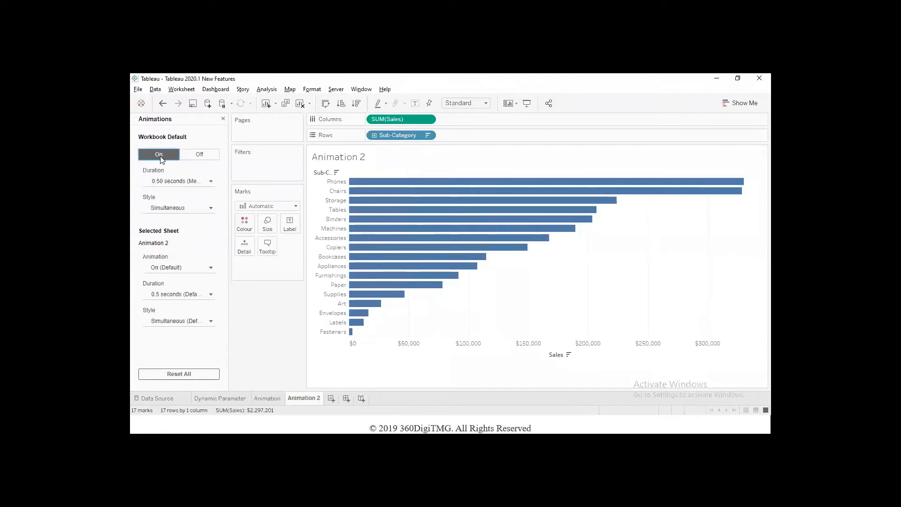
pyautogui.click(570, 355)
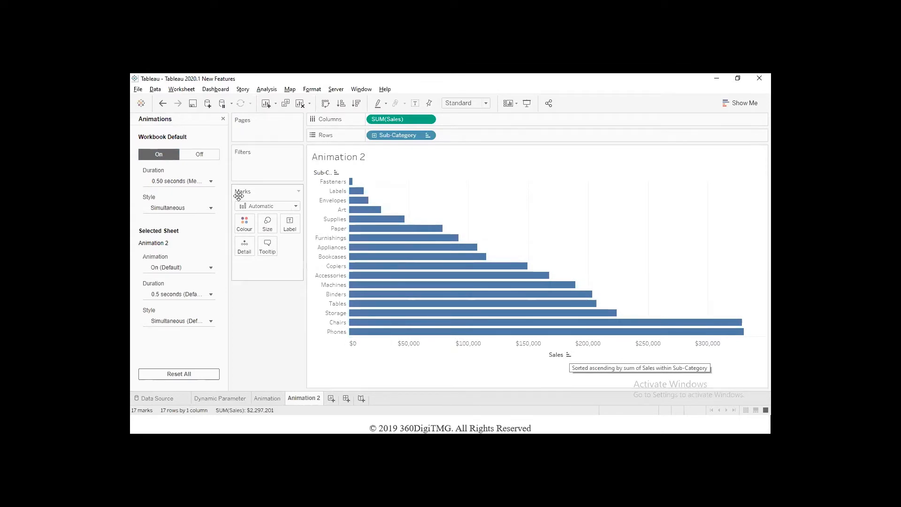
pyautogui.click(207, 181)
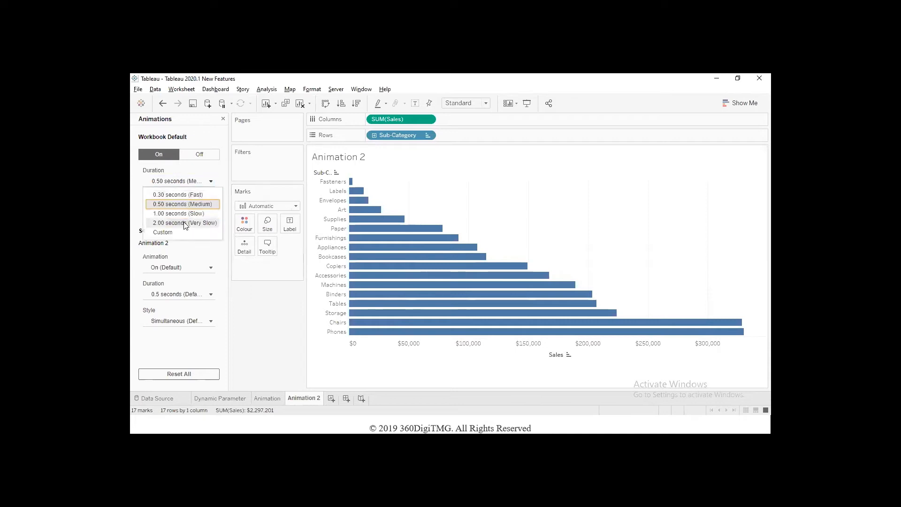
pyautogui.click(186, 223)
pyautogui.click(569, 356)
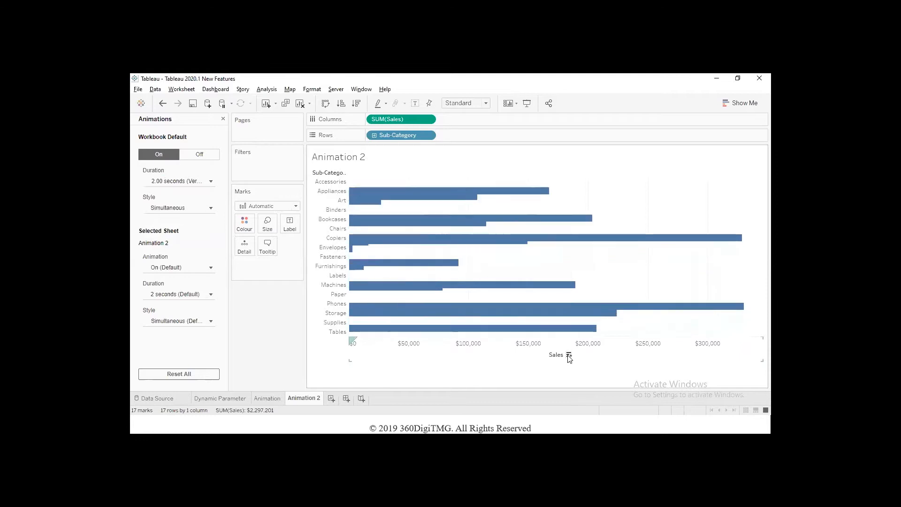
# Try to set a custom workbook default animation duration of 5.00 seconds
pyautogui.click(188, 183)
pyautogui.click(178, 236)
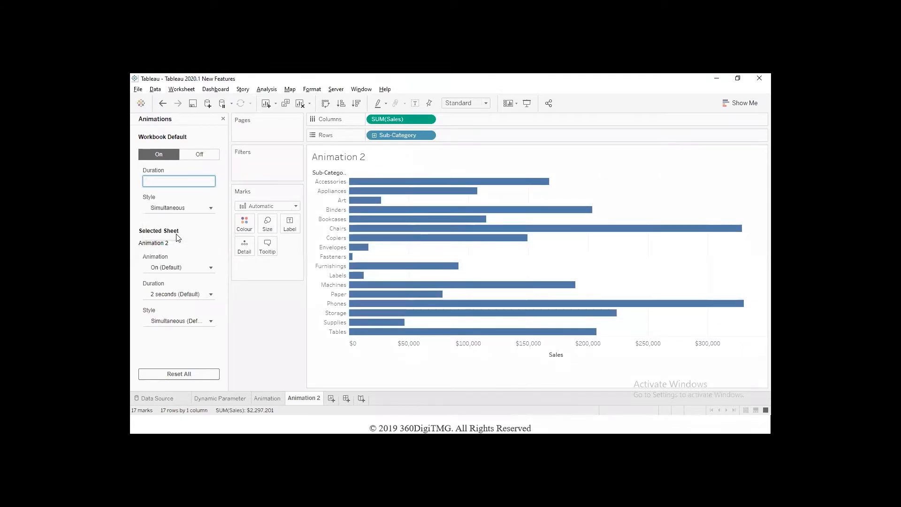
pyautogui.write('5')
pyautogui.press('Escape')
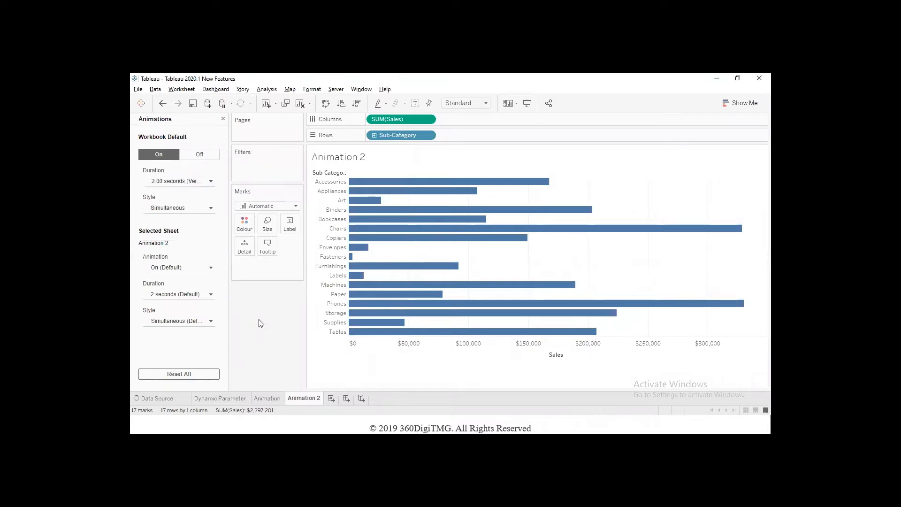
pyautogui.click(187, 182)
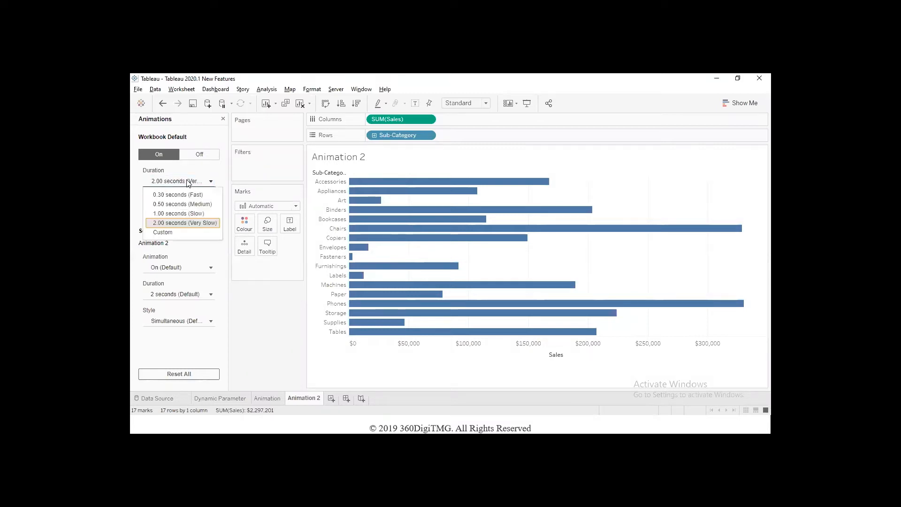
pyautogui.click(165, 233)
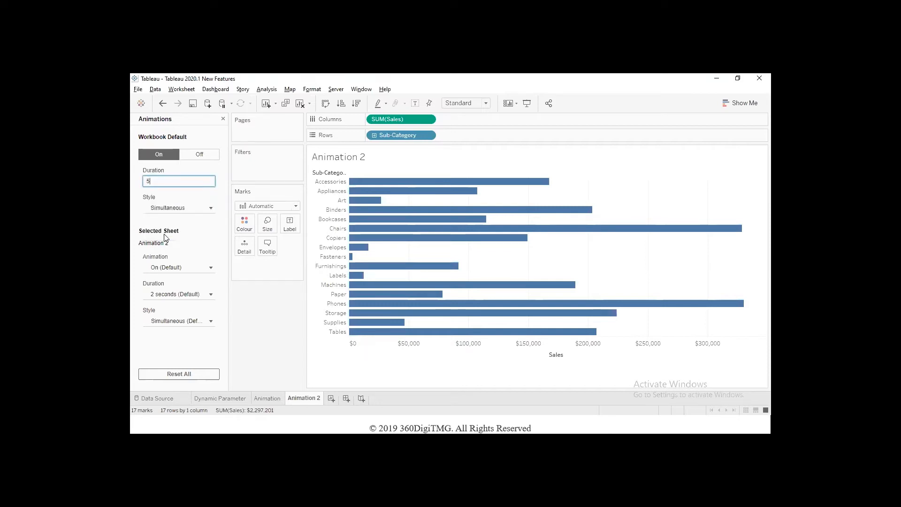
pyautogui.write('5.00 seconds')
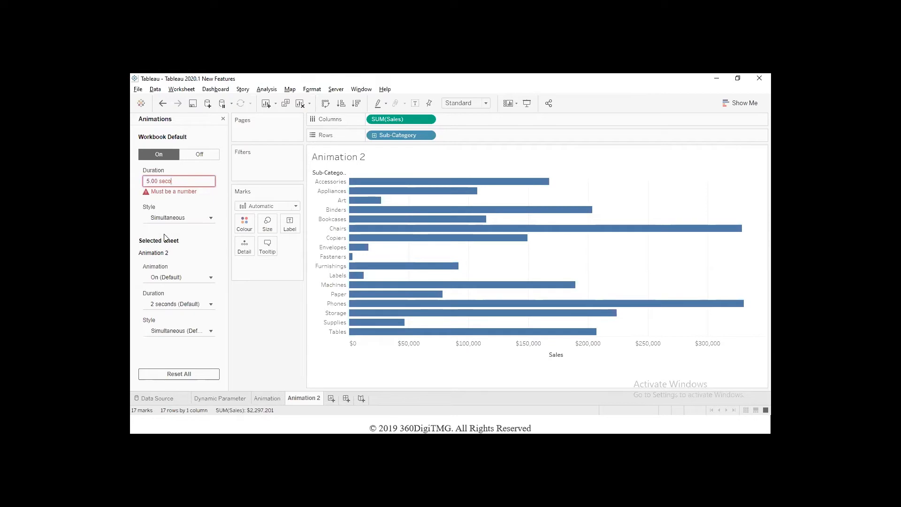
pyautogui.press('BackSpace')
pyautogui.press('BackSpace')
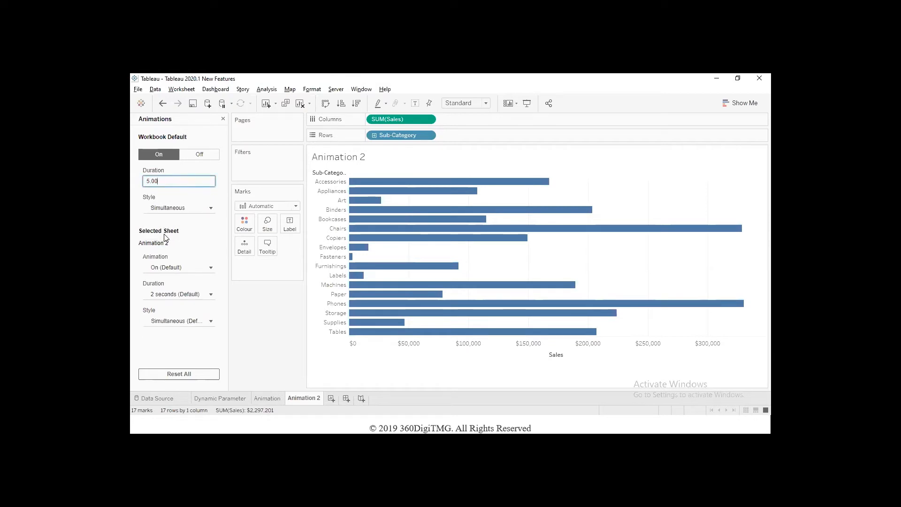
pyautogui.click(278, 302)
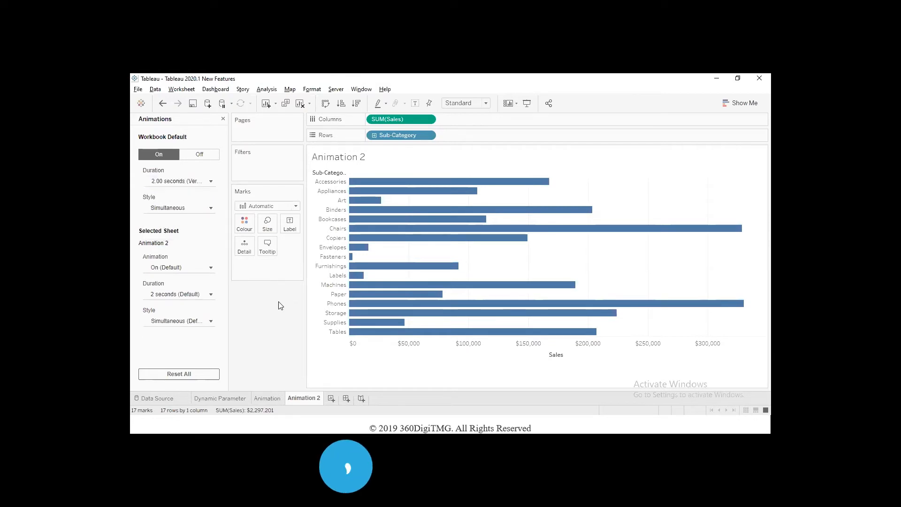
pyautogui.click(170, 183)
pyautogui.click(164, 237)
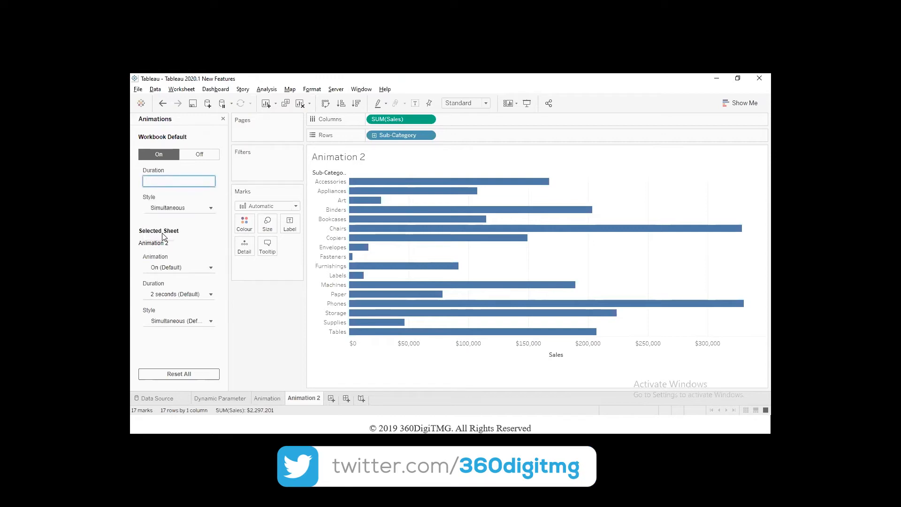
pyautogui.press('Tab')
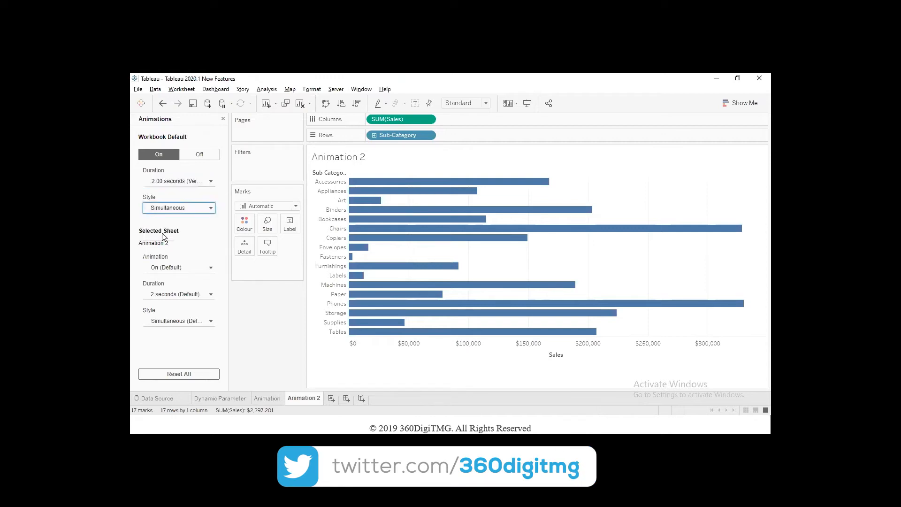
pyautogui.click(177, 185)
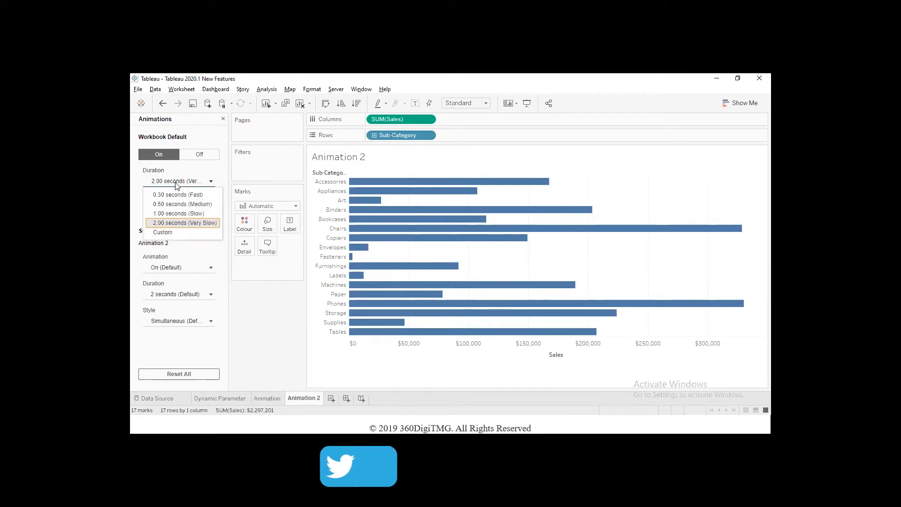
pyautogui.click(172, 227)
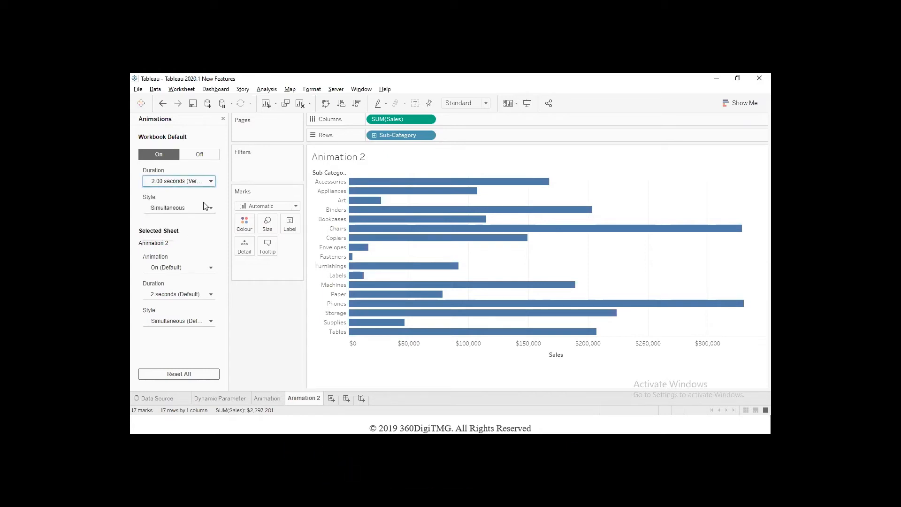
# Close the animation settings and show a filter for the Sub-Category dimension
pyautogui.click(222, 118)
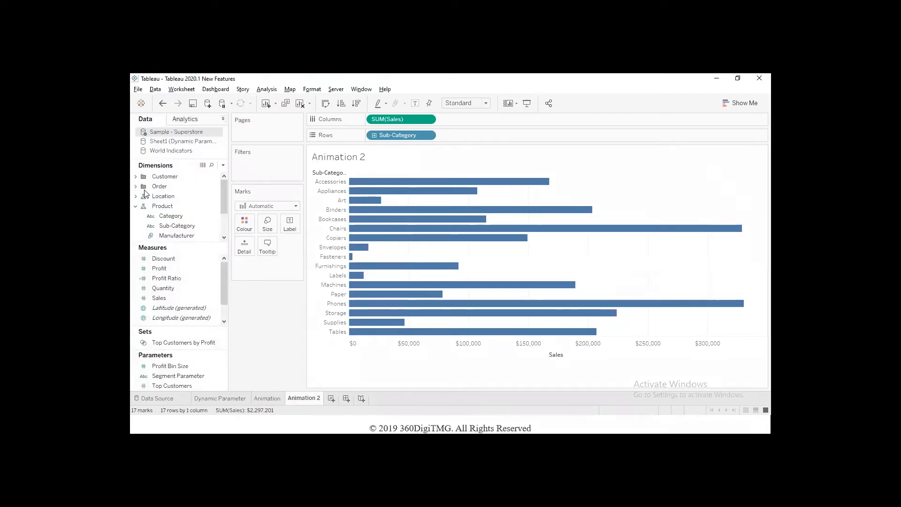
pyautogui.click(181, 227)
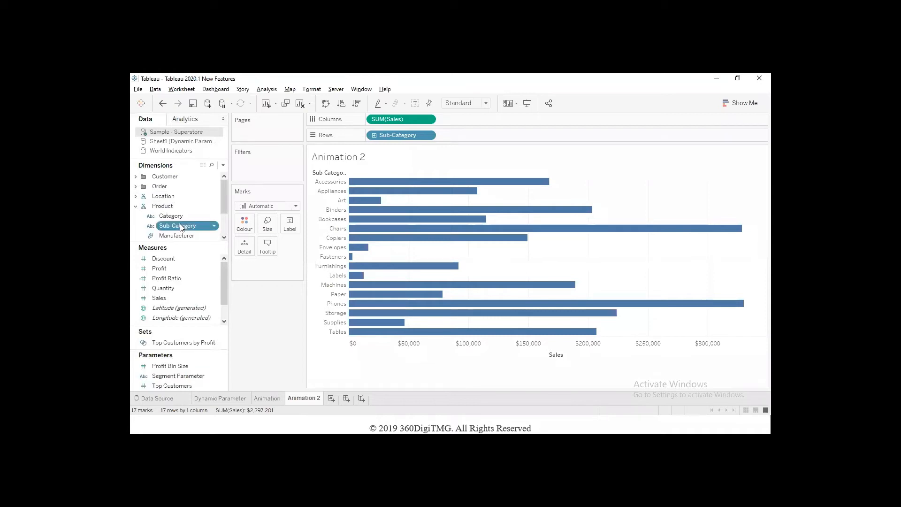
pyautogui.click(214, 226)
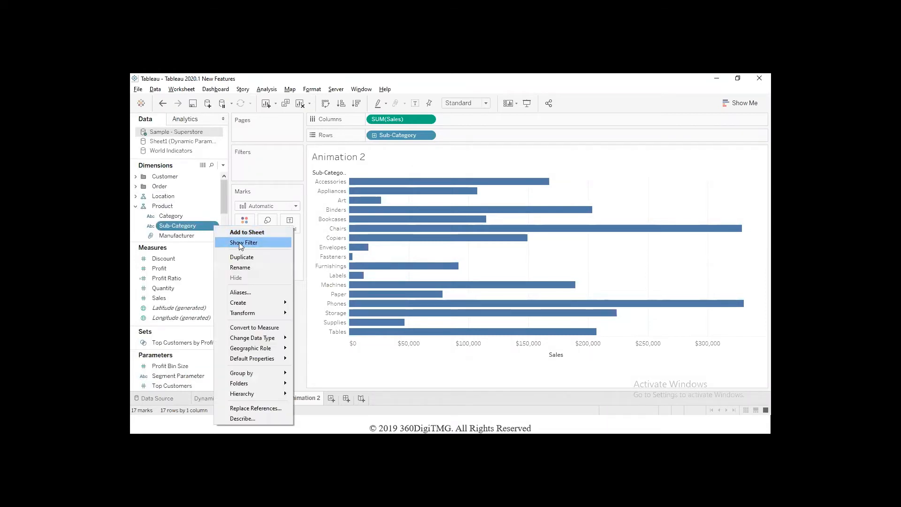
pyautogui.click(239, 243)
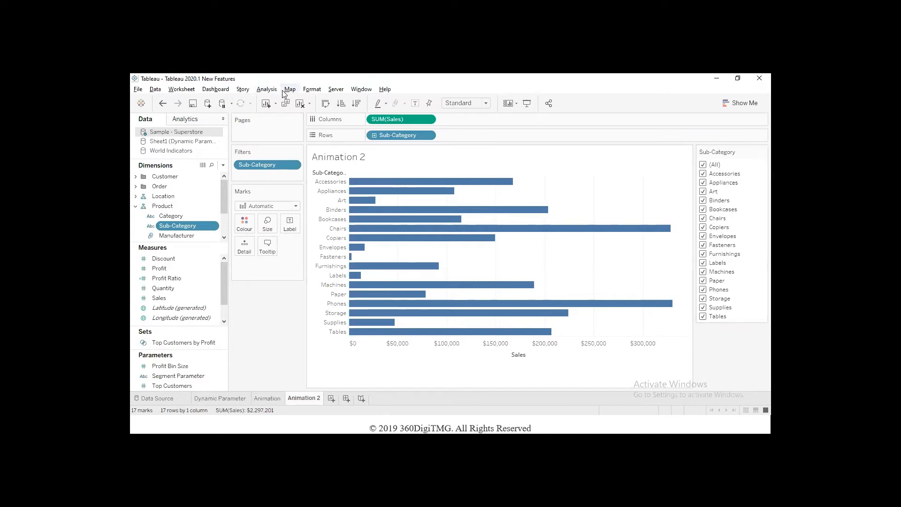
# Reopen the animation format settings for the Animation 2 sheet
pyautogui.click(266, 89)
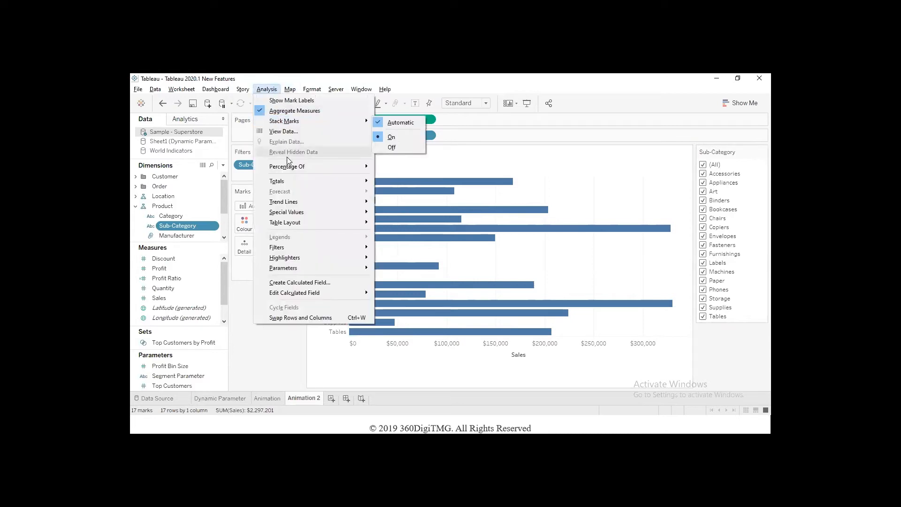
pyautogui.moveTo(312, 90)
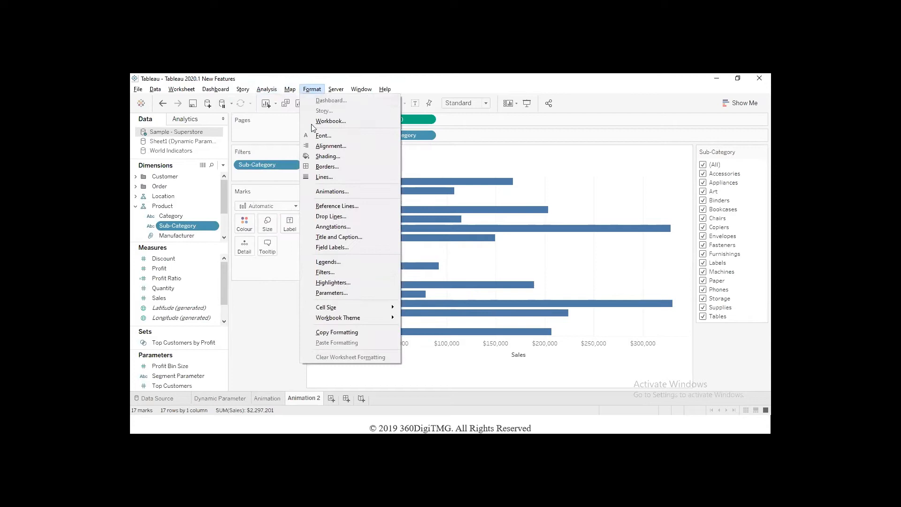
pyautogui.click(327, 192)
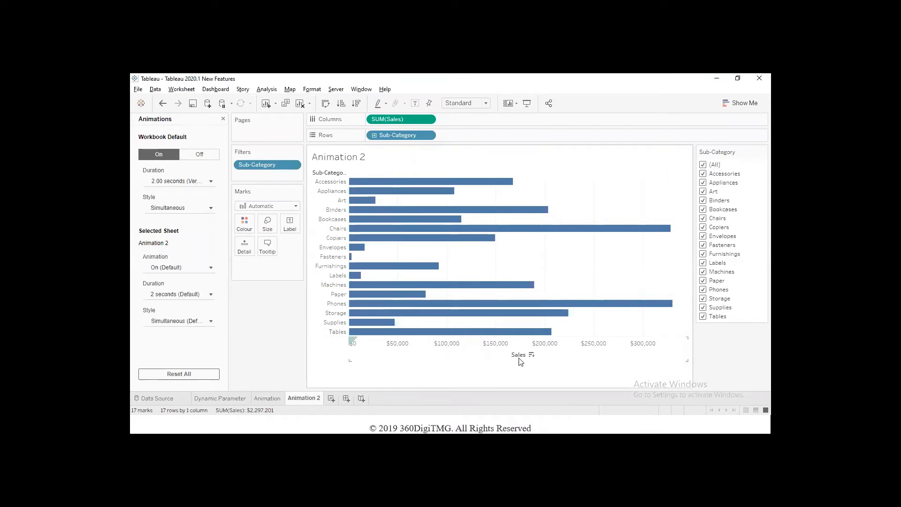
# Exclude Art from the Sub-Category filter and sort the bars descending by Sales
pyautogui.click(703, 191)
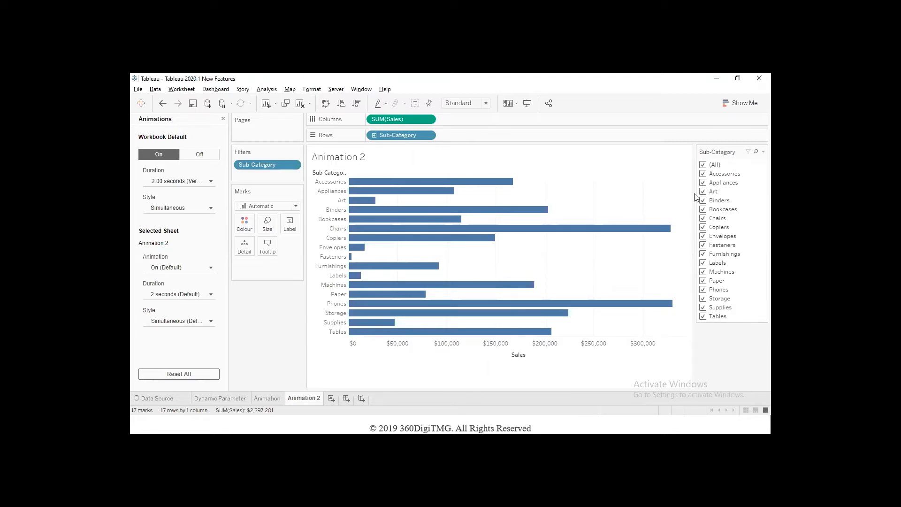
pyautogui.moveTo(373, 202)
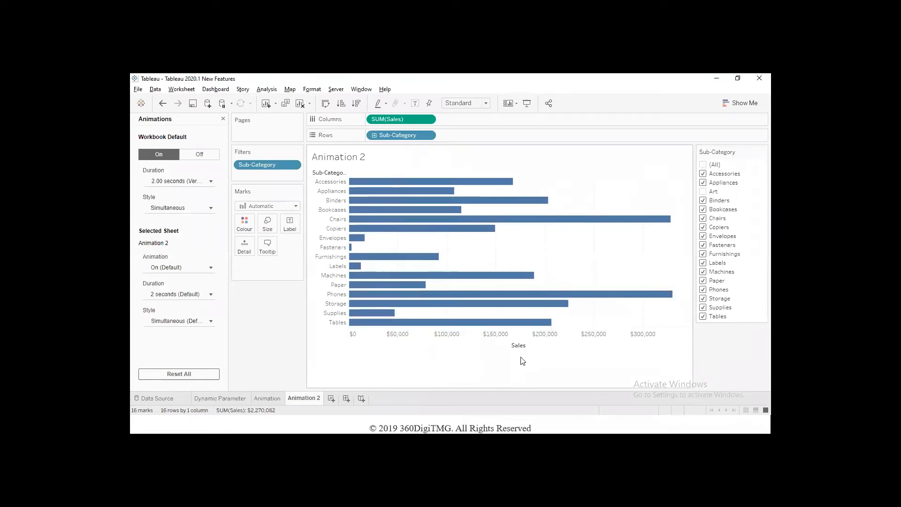
pyautogui.click(532, 346)
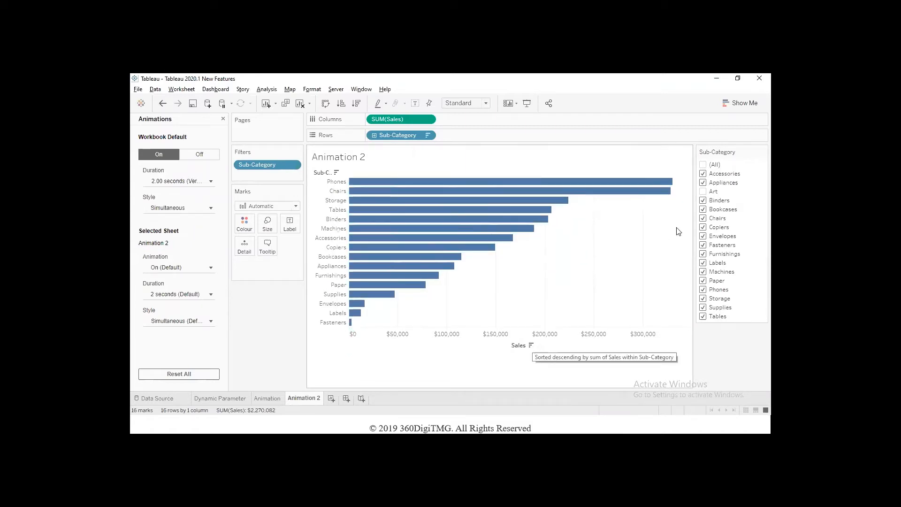
# Exclude Binders from the Sub-Category filter, and preview the Simultaneous animation by excluding and restoring Copiers
pyautogui.click(703, 201)
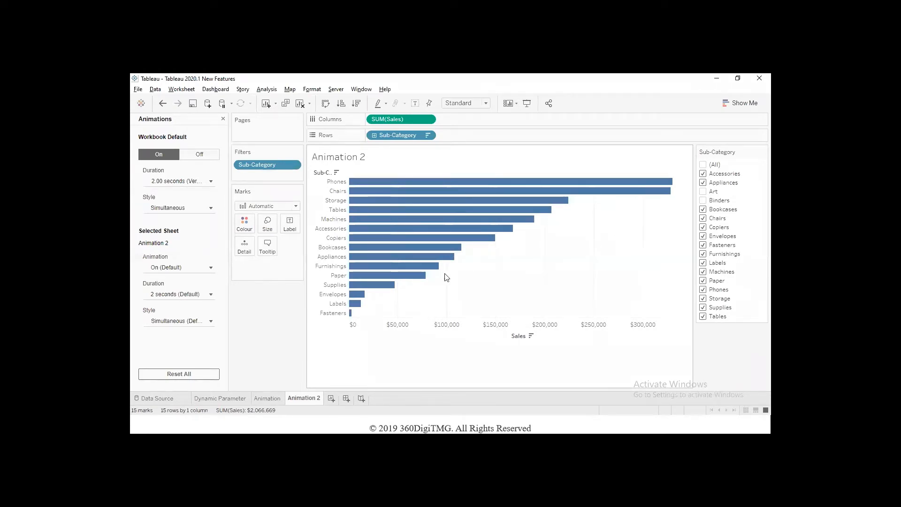
pyautogui.moveTo(526, 220)
pyautogui.moveTo(491, 241)
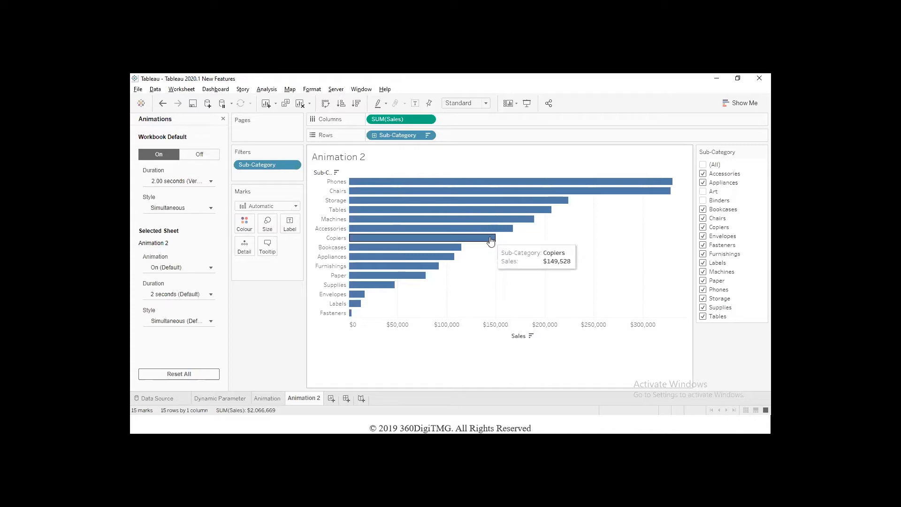
pyautogui.click(704, 228)
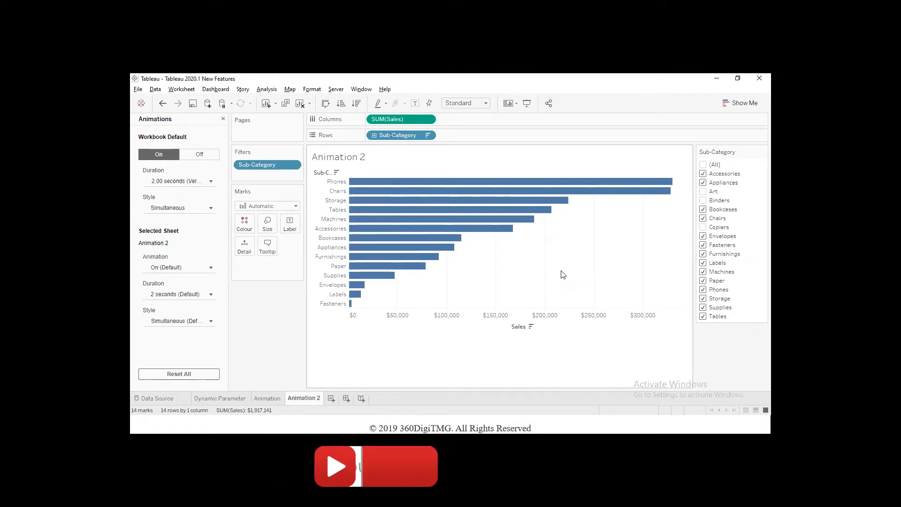
pyautogui.click(703, 228)
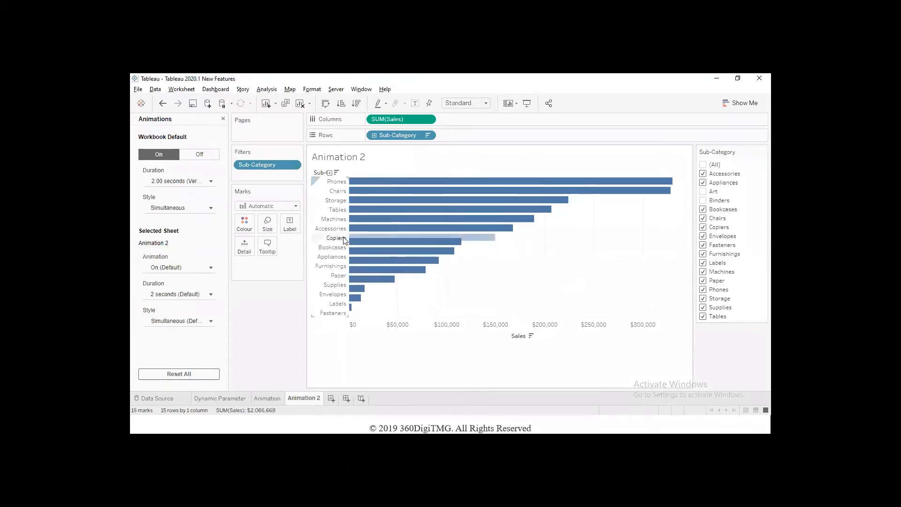
pyautogui.moveTo(393, 240)
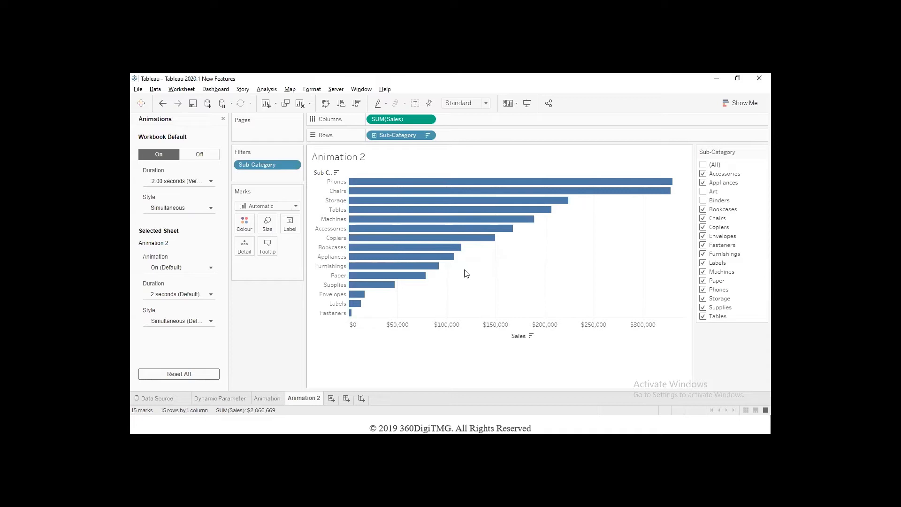
# Set the workbook default animation style to Sequential and preview it by excluding and restoring Copiers in the filter
pyautogui.click(209, 208)
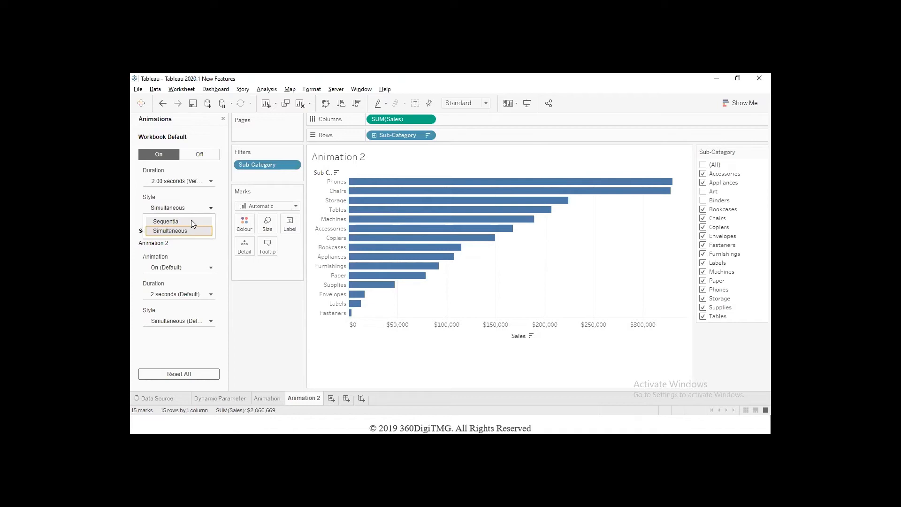
pyautogui.click(192, 220)
pyautogui.click(190, 220)
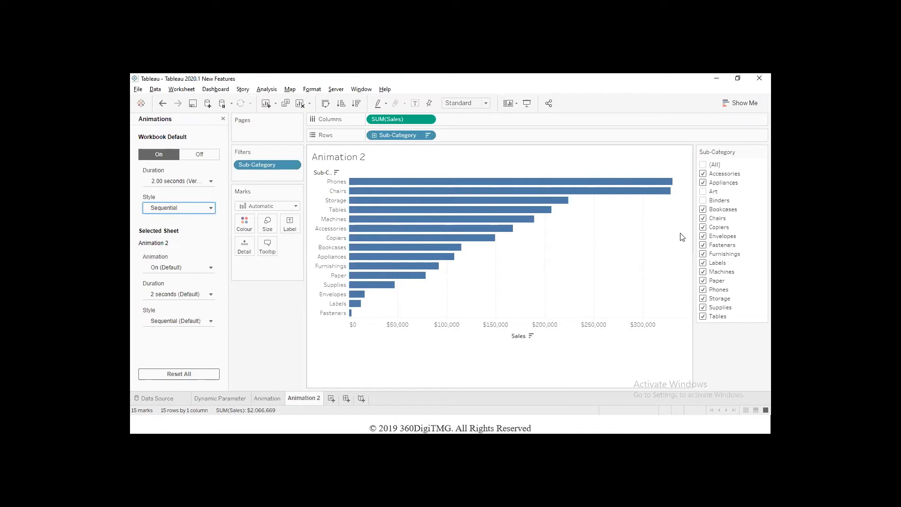
pyautogui.click(703, 228)
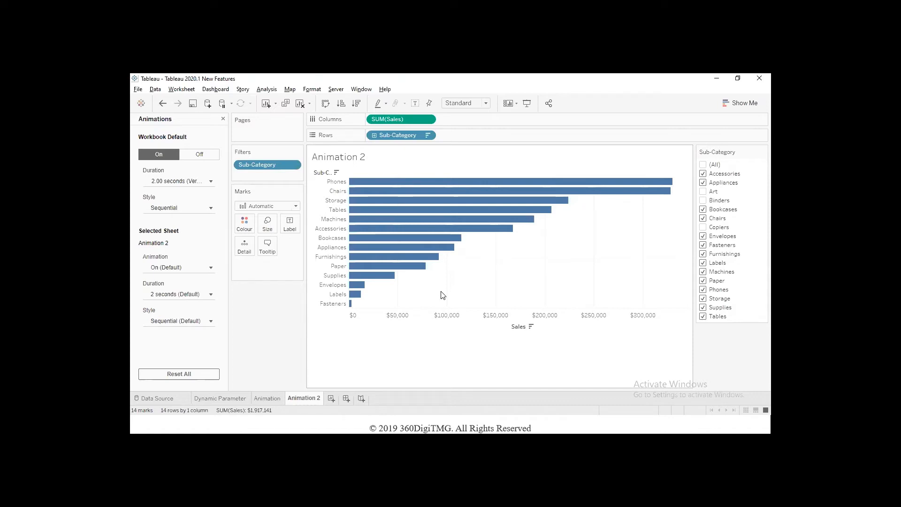
pyautogui.click(703, 227)
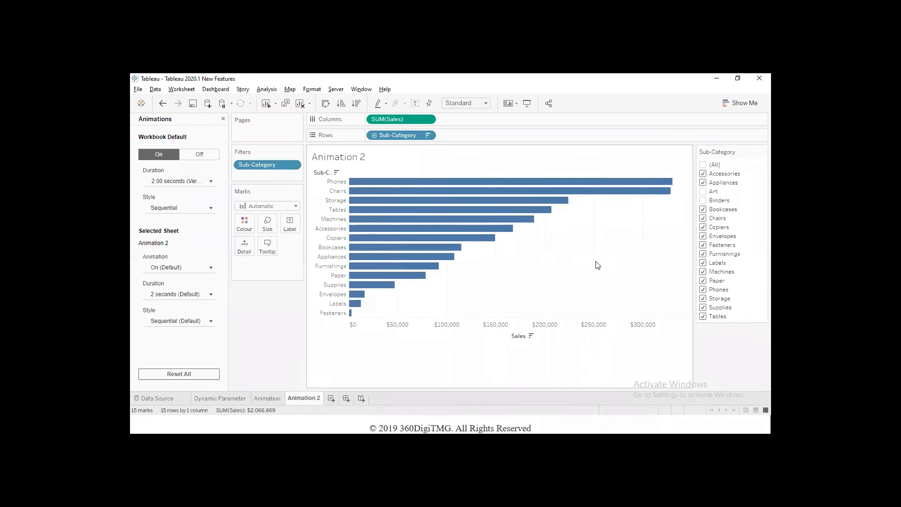
pyautogui.click(187, 296)
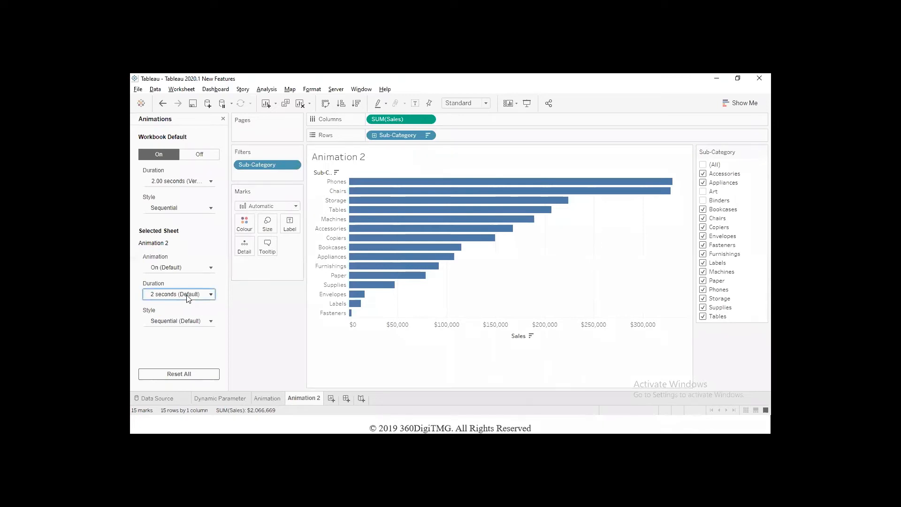
pyautogui.click(168, 356)
pyautogui.press('Tab')
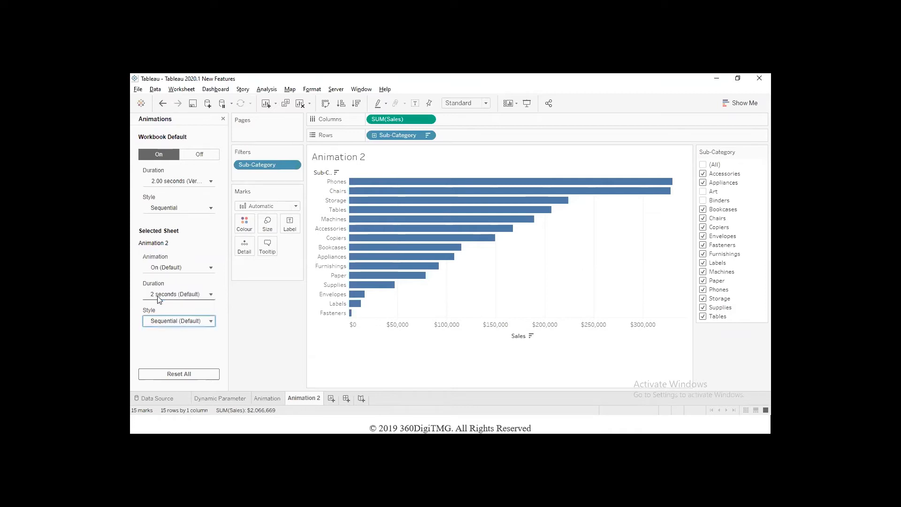
pyautogui.click(210, 296)
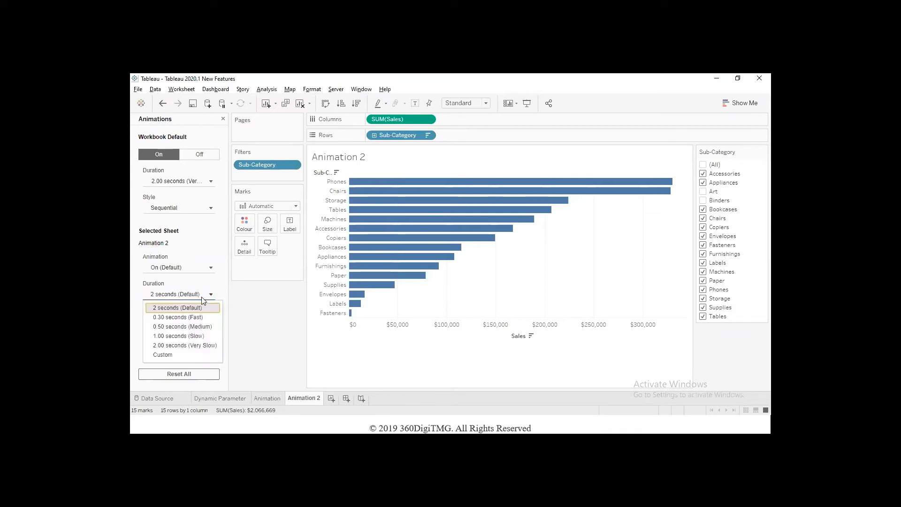
pyautogui.click(164, 355)
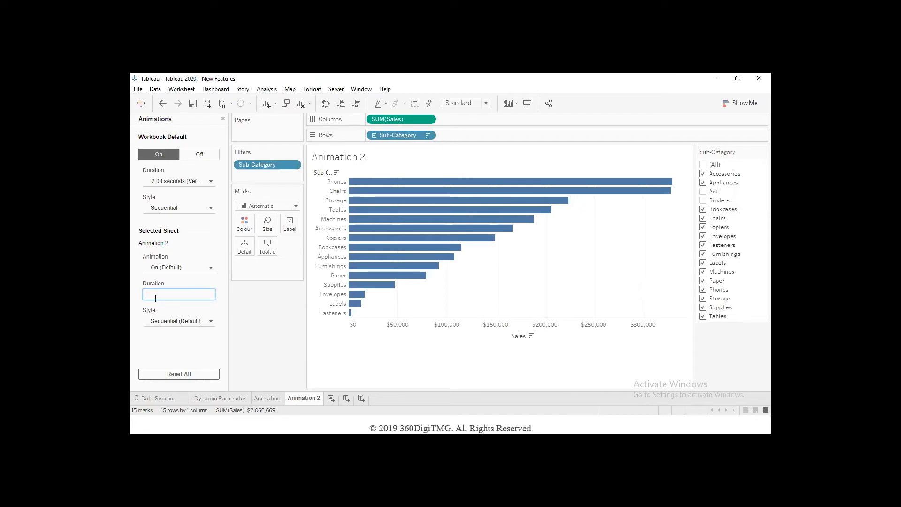
pyautogui.click(159, 322)
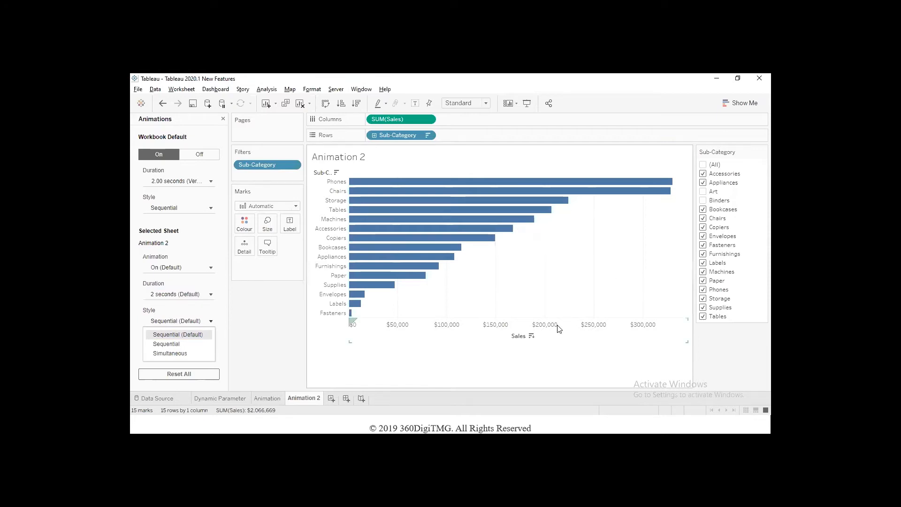
# Sort the bars ascending by Sales, and switch to the Animation sheet with the animation settings closed
pyautogui.click(532, 336)
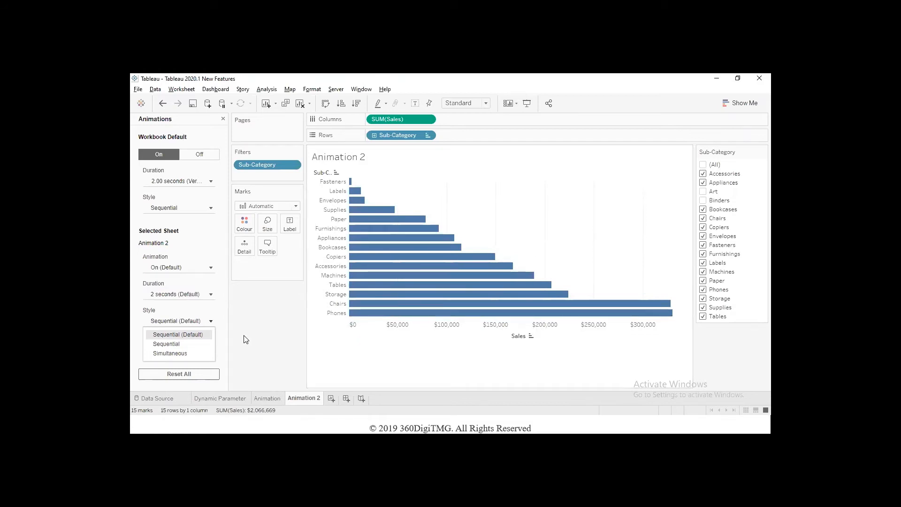
pyautogui.moveTo(301, 397)
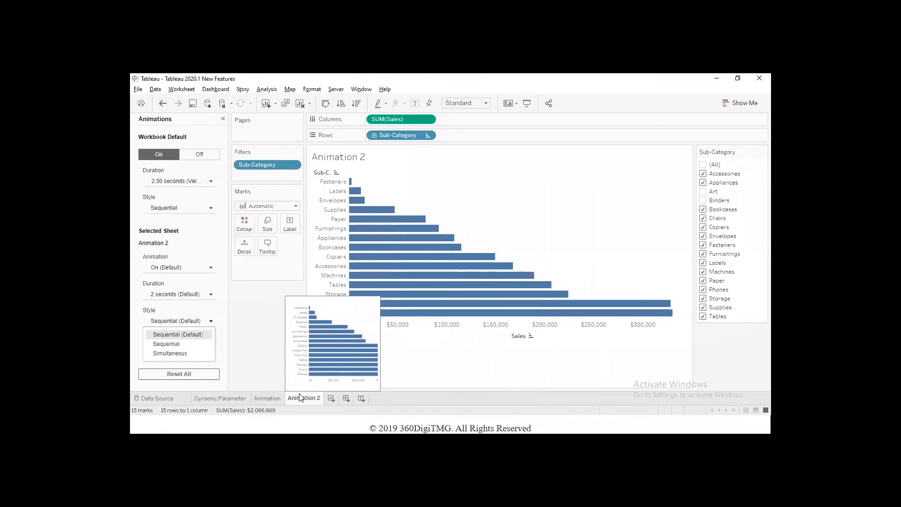
pyautogui.click(277, 398)
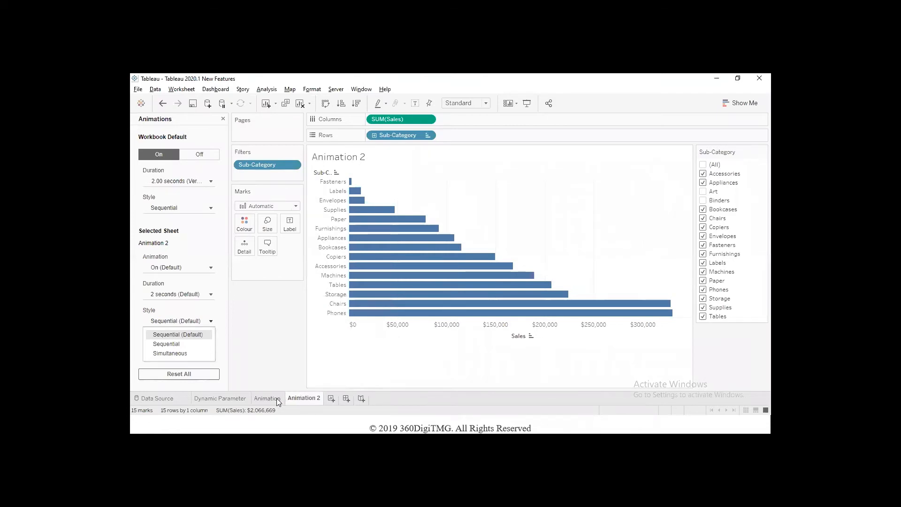
pyautogui.click(223, 118)
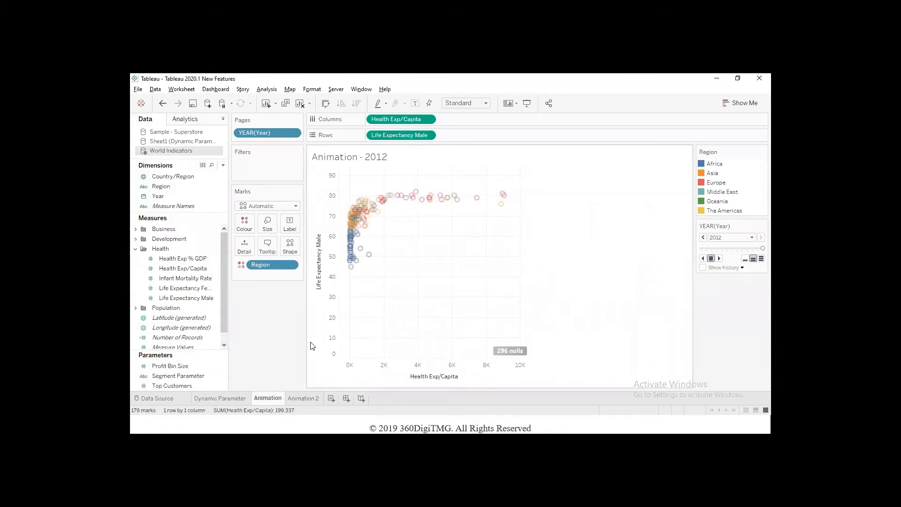
# Add a new worksheet and open its animation format settings
pyautogui.click(330, 398)
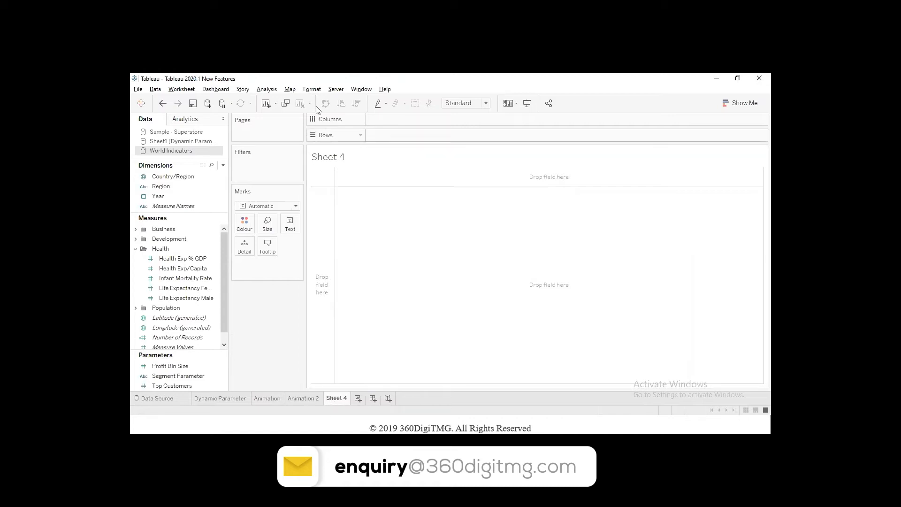
pyautogui.click(312, 89)
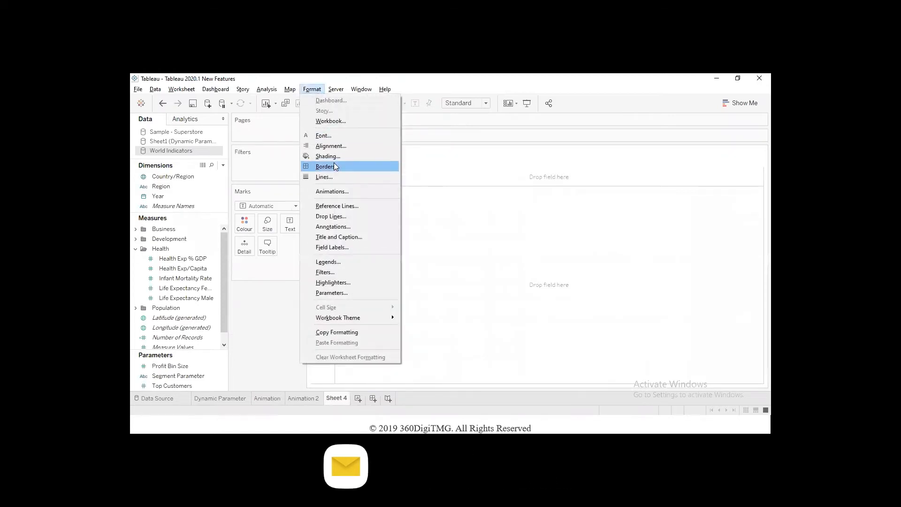
pyautogui.click(335, 191)
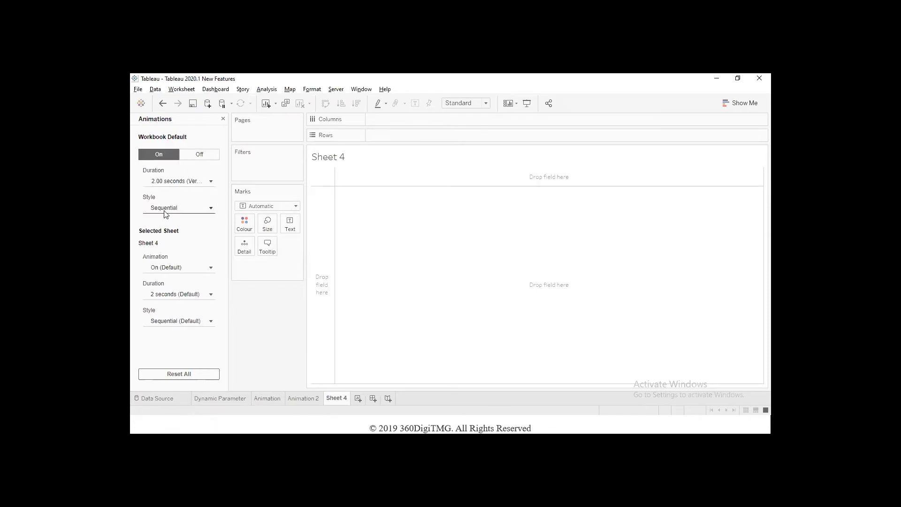
# Set the workbook default animation style to Simultaneous and check the animation settings on the Dynamic Parameter and Animation 2 sheets
pyautogui.click(280, 397)
pyautogui.click(306, 398)
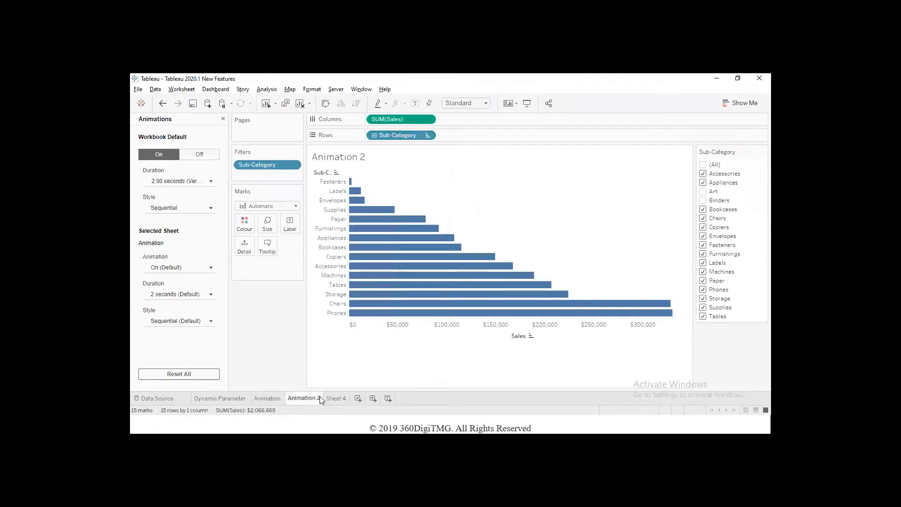
pyautogui.click(332, 399)
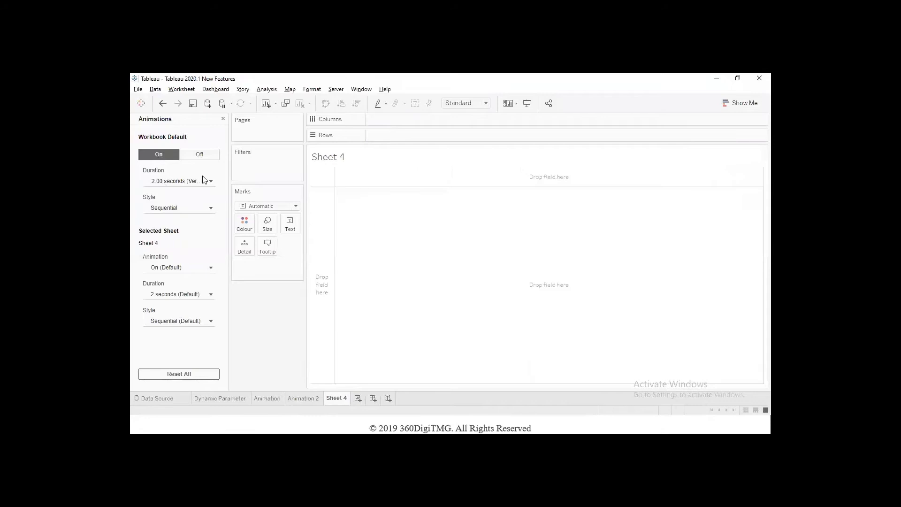
pyautogui.click(180, 208)
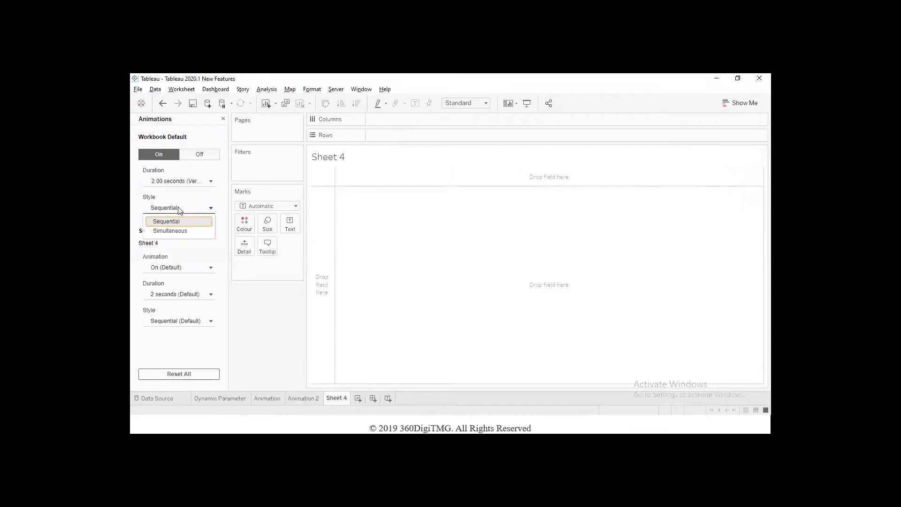
pyautogui.click(179, 230)
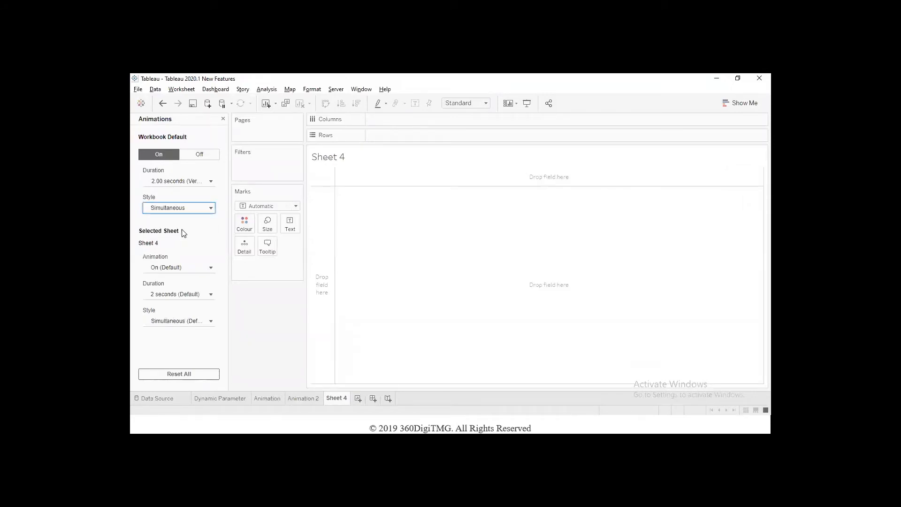
pyautogui.click(243, 394)
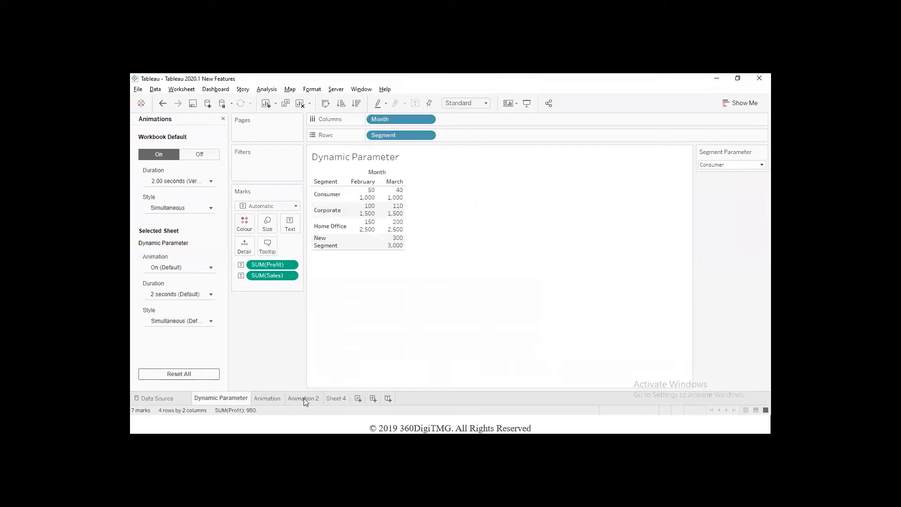
pyautogui.click(303, 398)
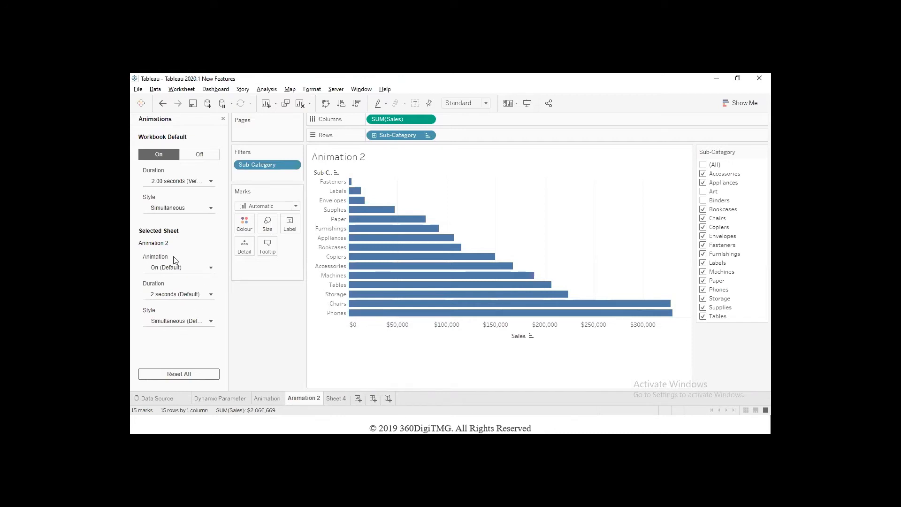
# Turn off the workbook default animations, switch animation on for the Animation 2 sheet only, and close the animation settings
pyautogui.click(198, 159)
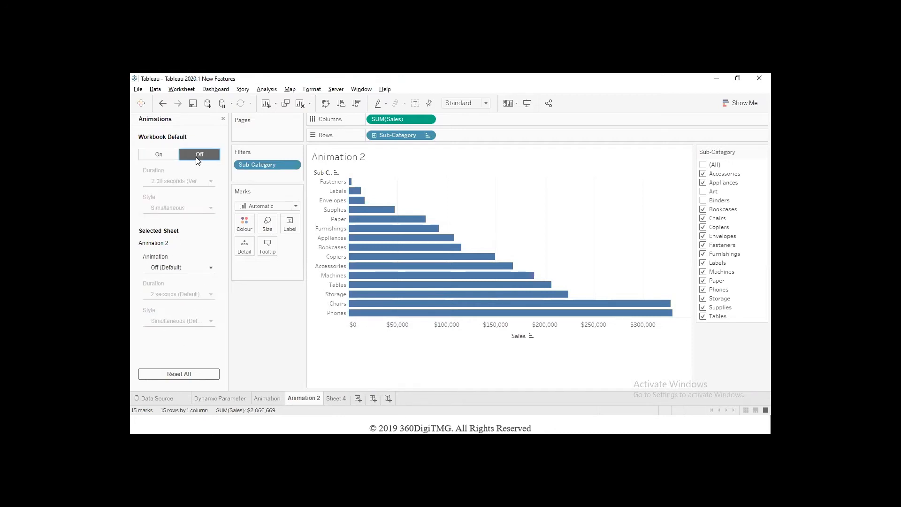
pyautogui.click(184, 267)
pyautogui.click(177, 290)
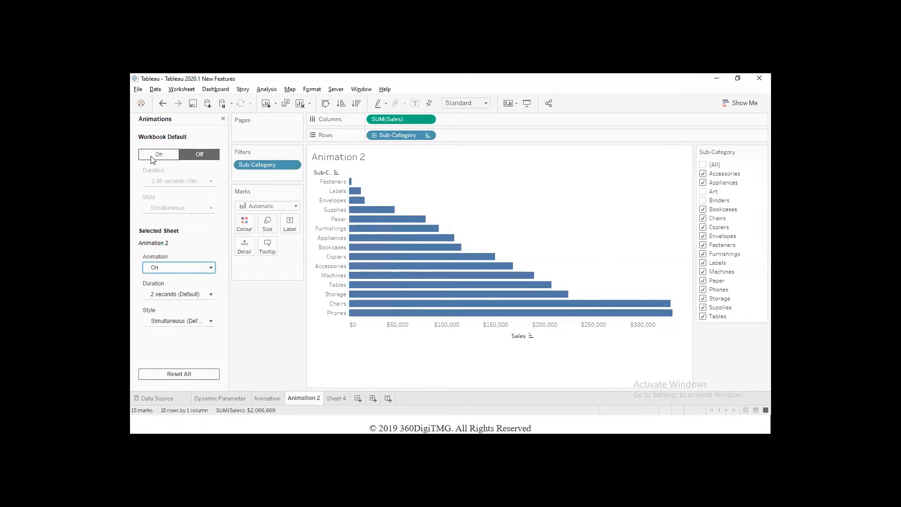
pyautogui.click(223, 118)
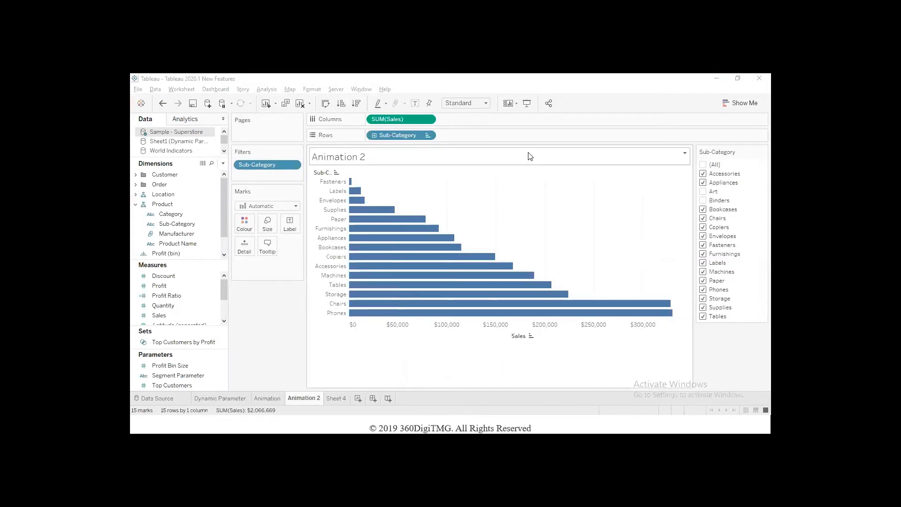
# Review the new-features presentation slide, return to Tableau, and look through the Dynamic Parameter and Animation sheets
pyautogui.click(343, 398)
pyautogui.hotkey('alt', 'Tab')
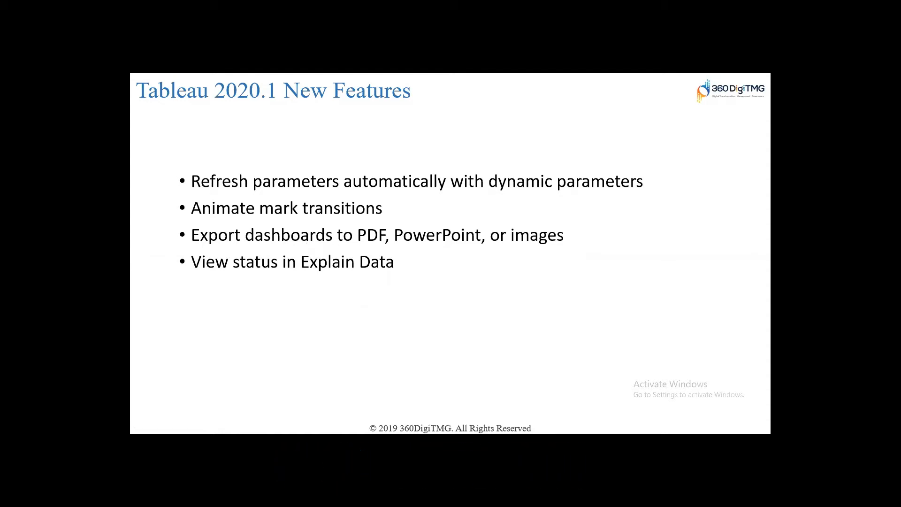
pyautogui.hotkey('alt', 'Tab')
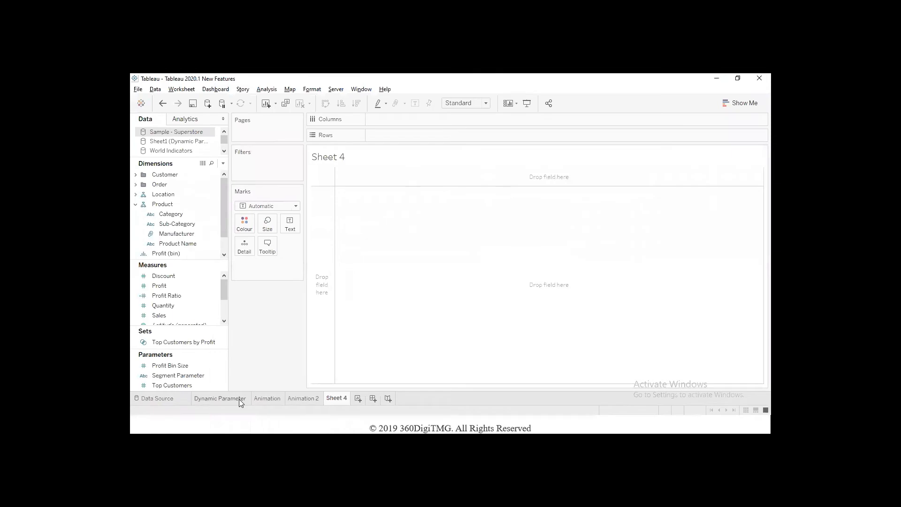
pyautogui.click(239, 400)
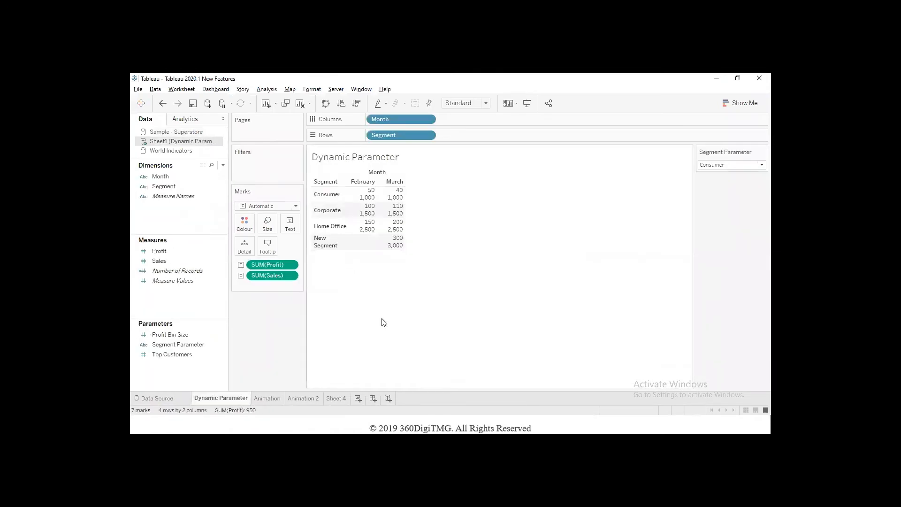
pyautogui.click(267, 399)
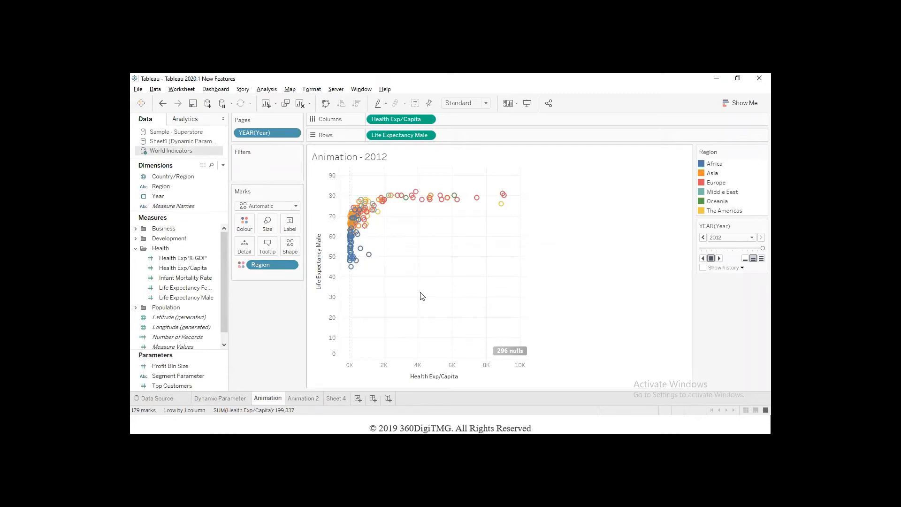
# Export the Animation worksheet as a PNG image named Animation.png in Documents, including title, view, caption and colour legend
pyautogui.click(183, 90)
pyautogui.moveTo(194, 127)
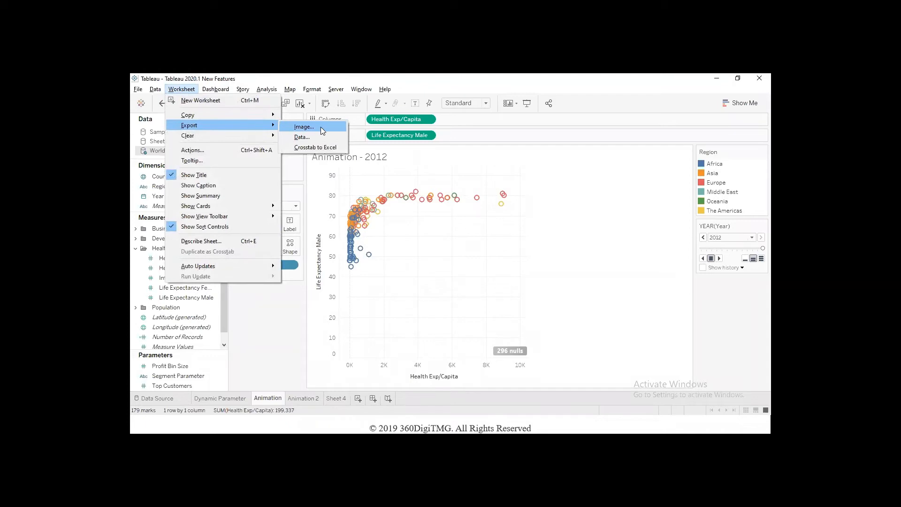
pyautogui.click(335, 128)
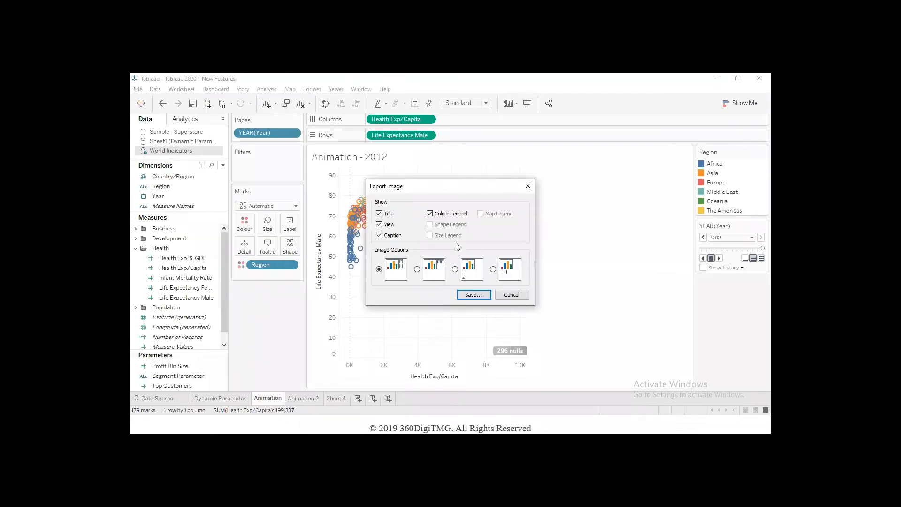
pyautogui.click(473, 295)
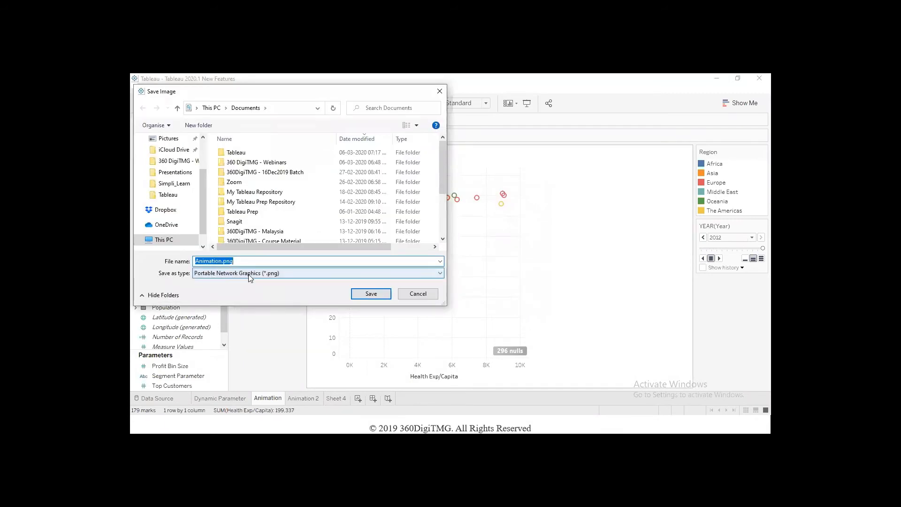
pyautogui.click(275, 277)
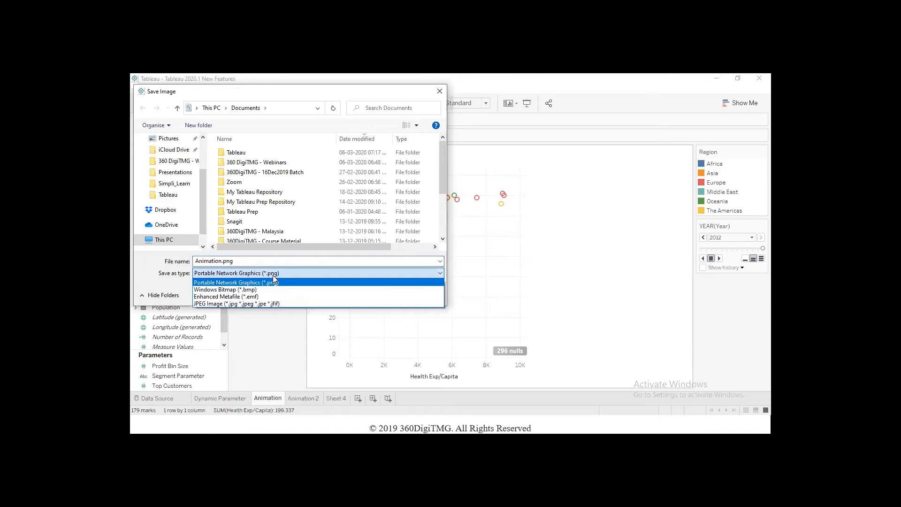
pyautogui.click(274, 280)
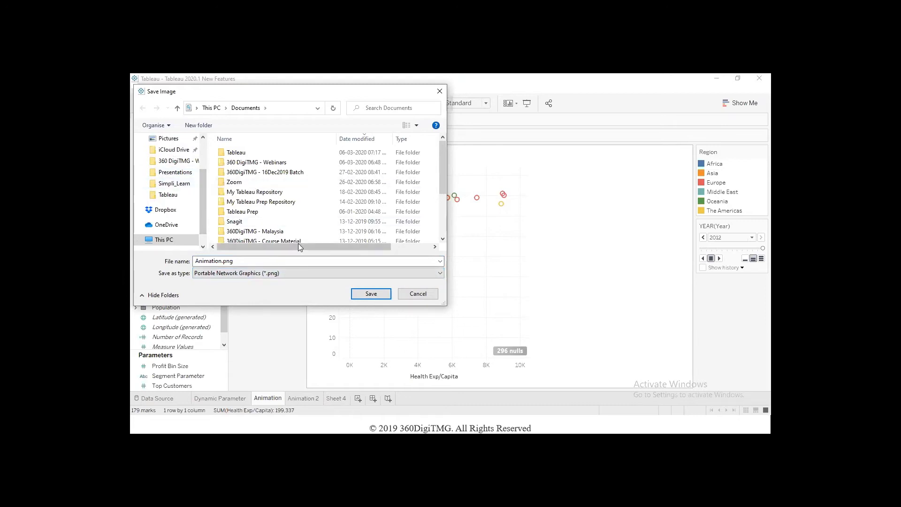
pyautogui.click(369, 294)
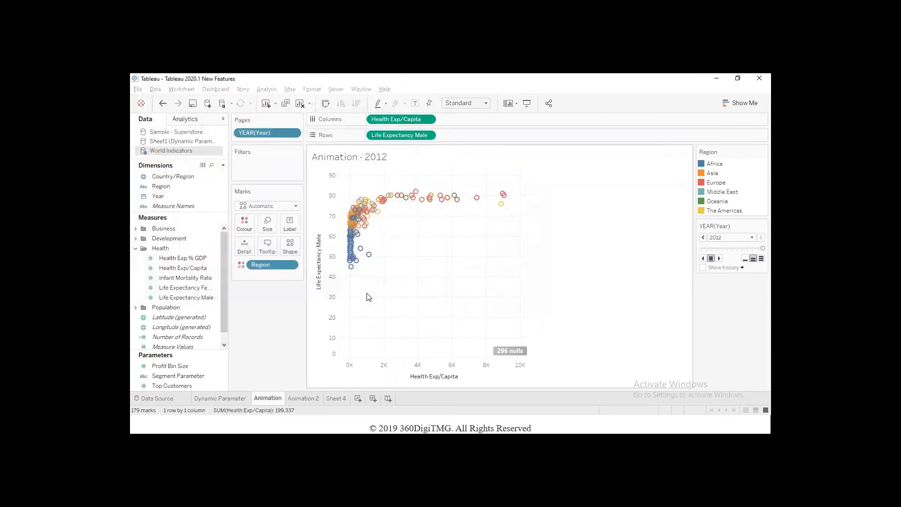
# Switch to File Explorer, go to the Documents folder, and open the exported Animation.png image
pyautogui.hotkey('alt', 'Tab')
pyautogui.hotkey('alt', 'Tab')
pyautogui.hotkey('alt', 'Tab')
pyautogui.hotkey('alt', 'Tab')
pyautogui.hotkey('alt', 'Tab')
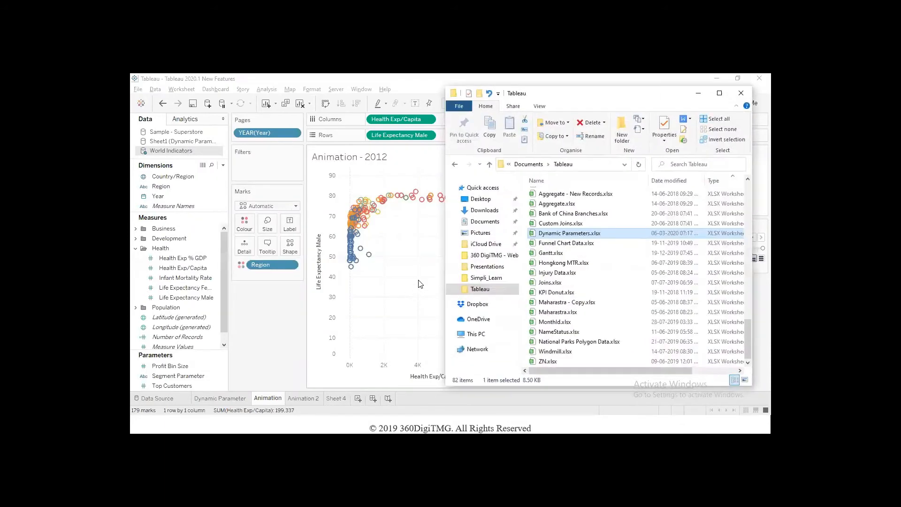
pyautogui.click(577, 214)
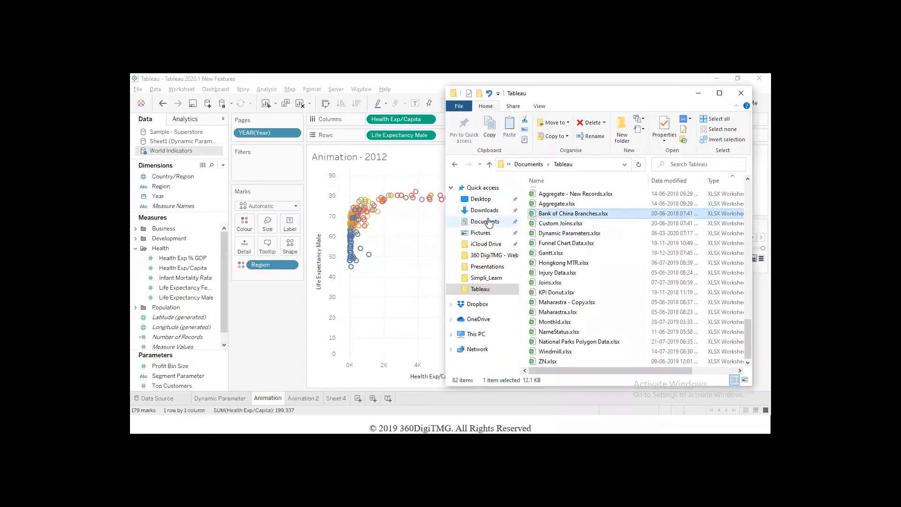
pyautogui.click(488, 222)
pyautogui.click(567, 224)
pyautogui.press('End')
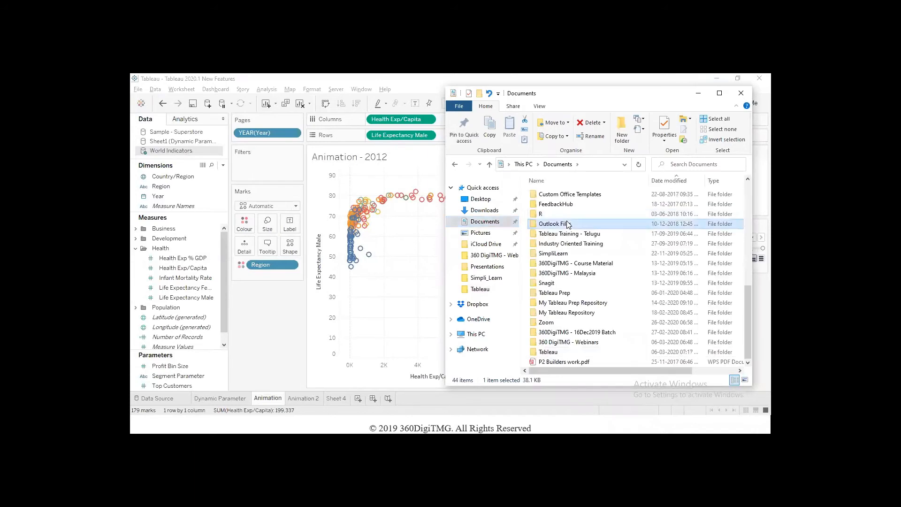
pyautogui.doubleClick(584, 361)
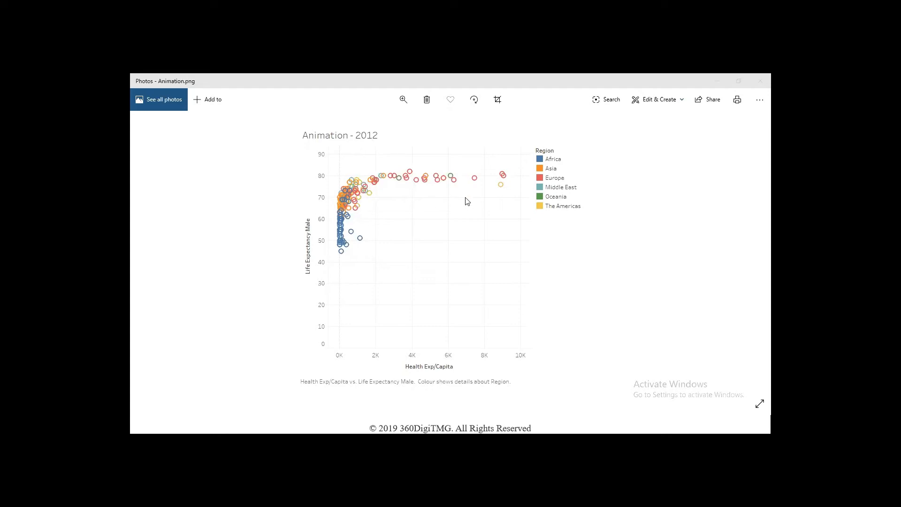
# Return to the Tableau workbook and start a PowerPoint export that includes specific sheets from this workbook
pyautogui.hotkey('alt', 'Tab')
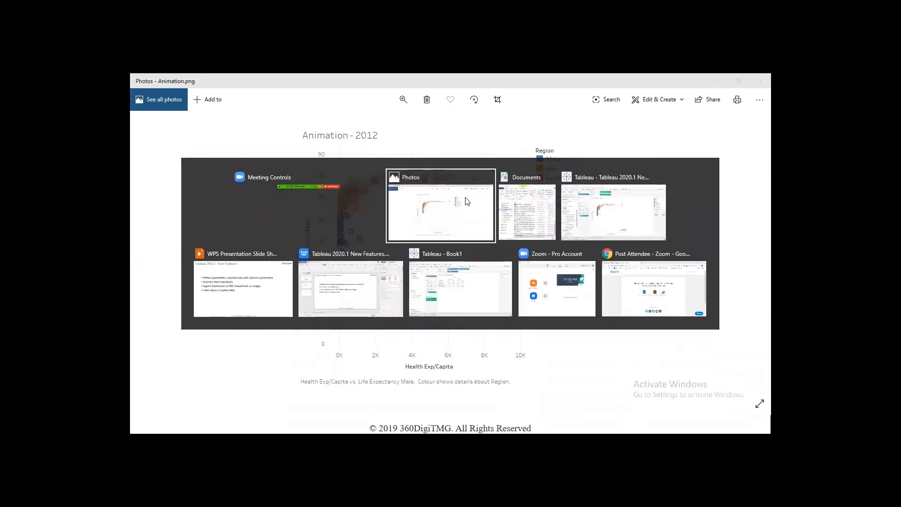
pyautogui.hotkey('alt', 'Tab')
pyautogui.hotkey('alt', 'Tab')
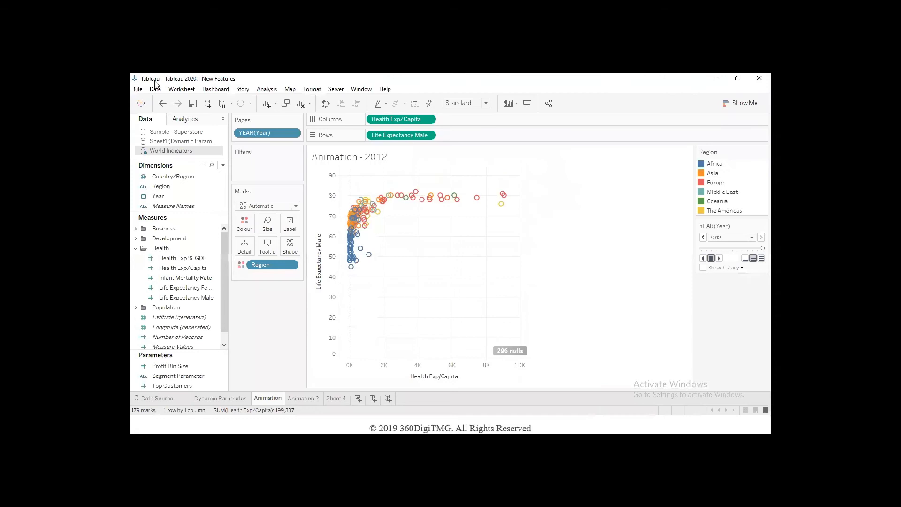
pyautogui.click(138, 89)
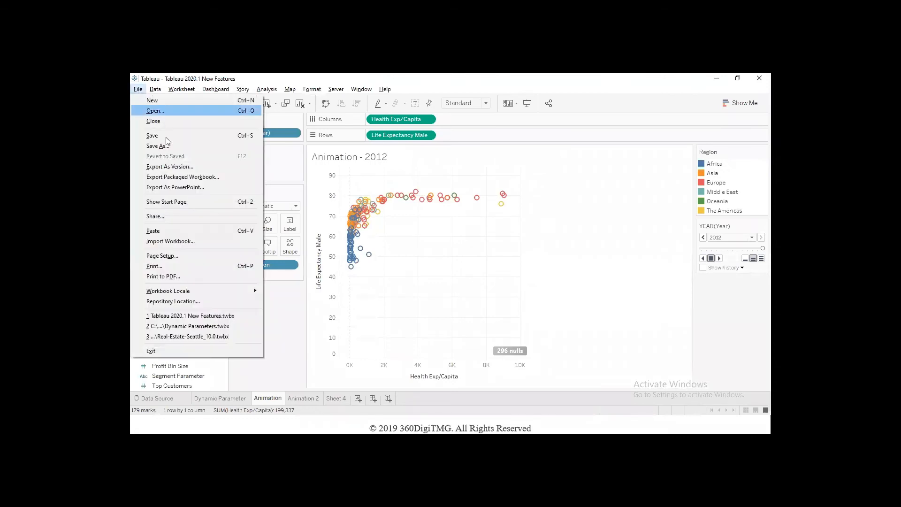
pyautogui.click(176, 188)
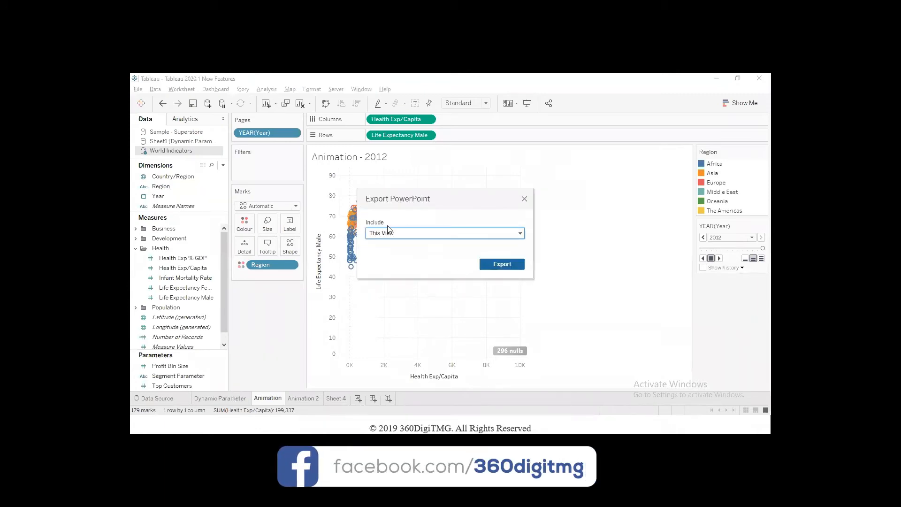
pyautogui.click(386, 237)
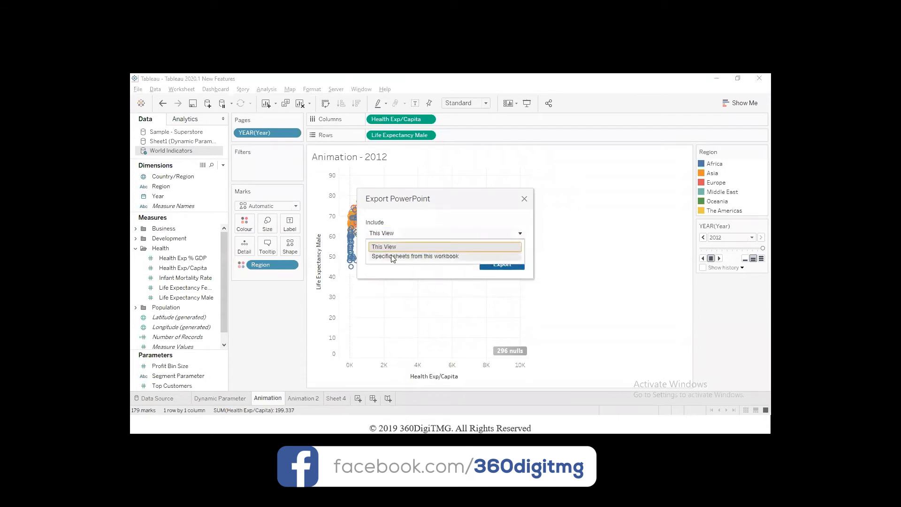
pyautogui.click(396, 246)
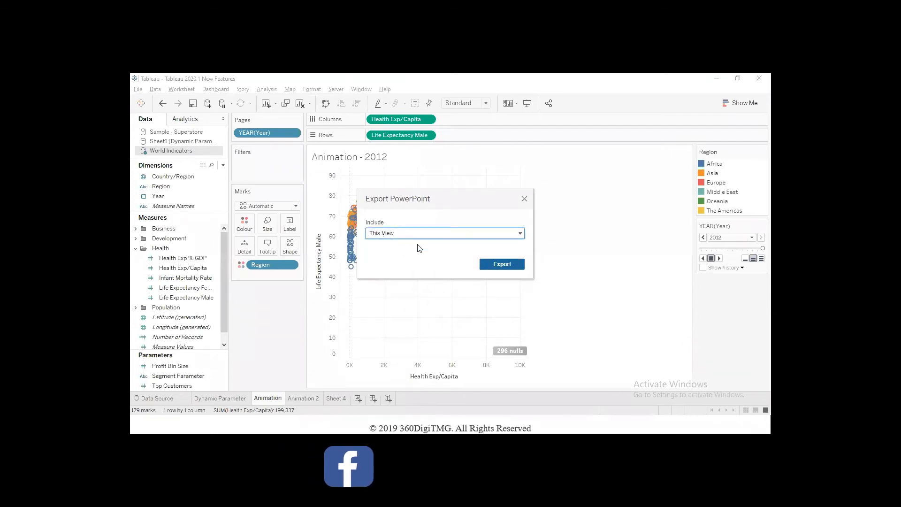
pyautogui.click(404, 237)
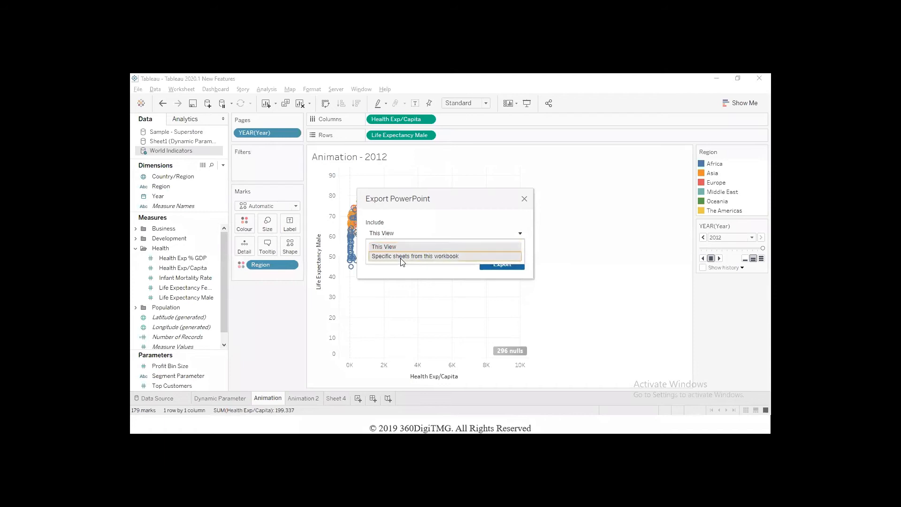
pyautogui.click(402, 258)
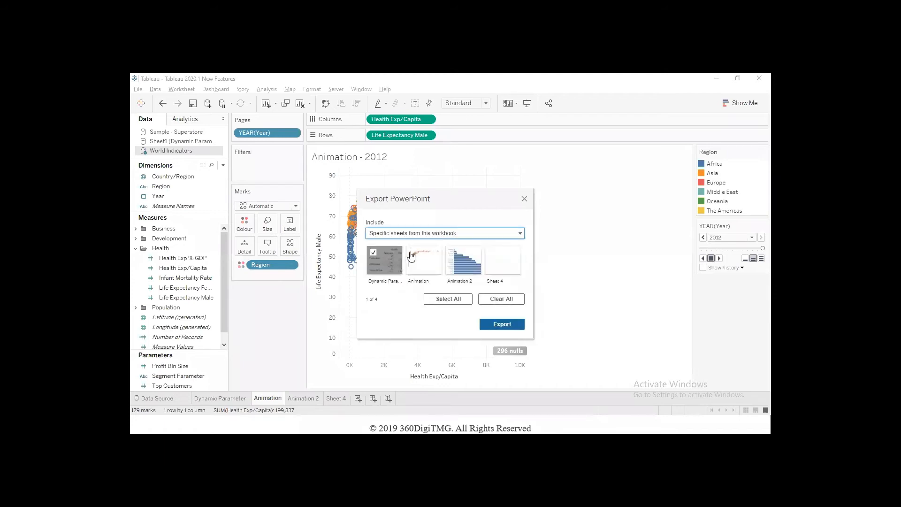
# Include only the Animation and Animation 2 sheets and save the export as Tableau 2020.1 New Features.pptx in Documents
pyautogui.click(411, 256)
pyautogui.click(455, 263)
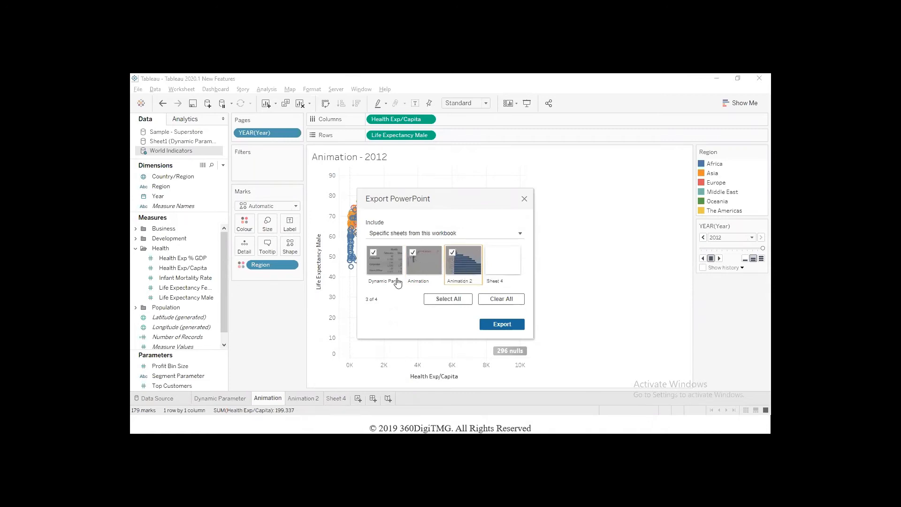
pyautogui.click(372, 254)
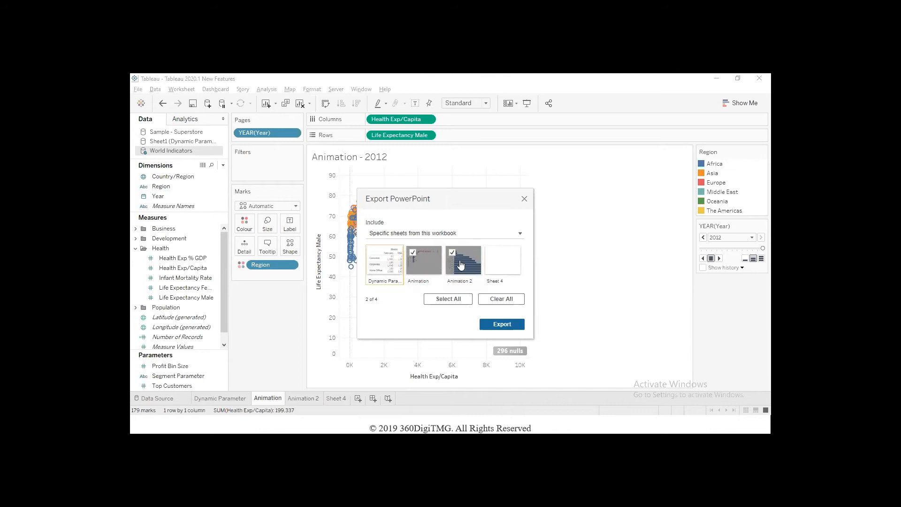
pyautogui.click(498, 326)
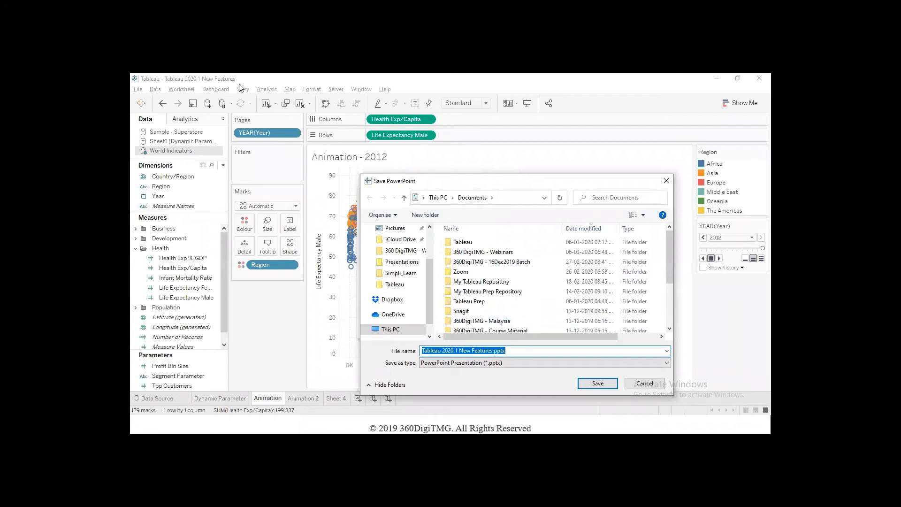
pyautogui.click(597, 384)
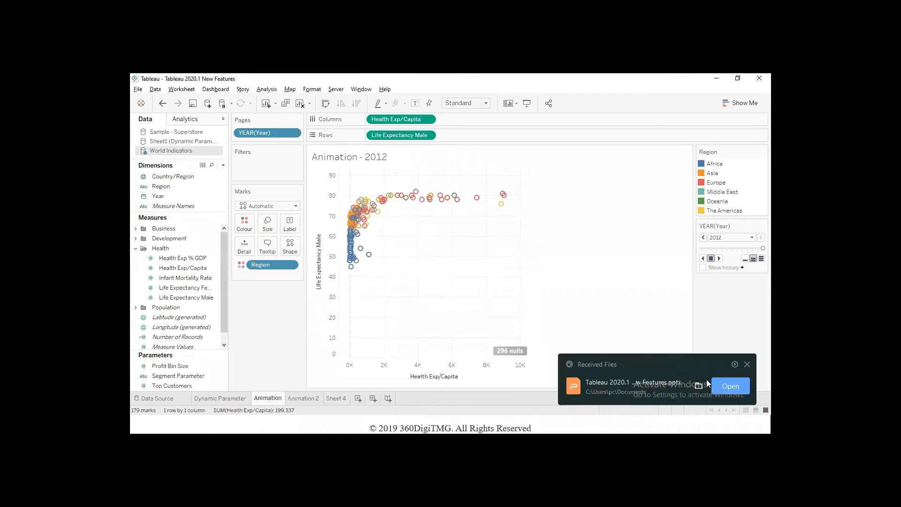
# Open the exported PowerPoint presentation in WPS Office and review the Animation and Animation 2 slides
pyautogui.click(728, 387)
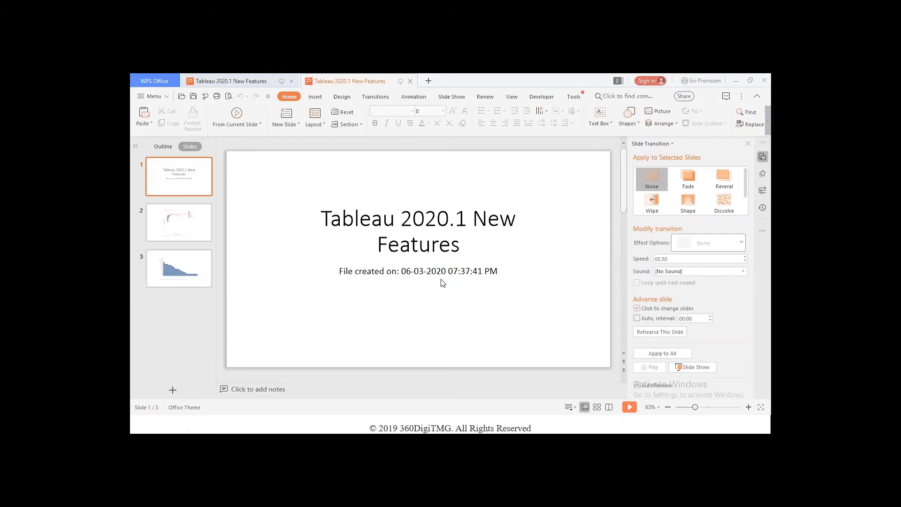
pyautogui.click(190, 229)
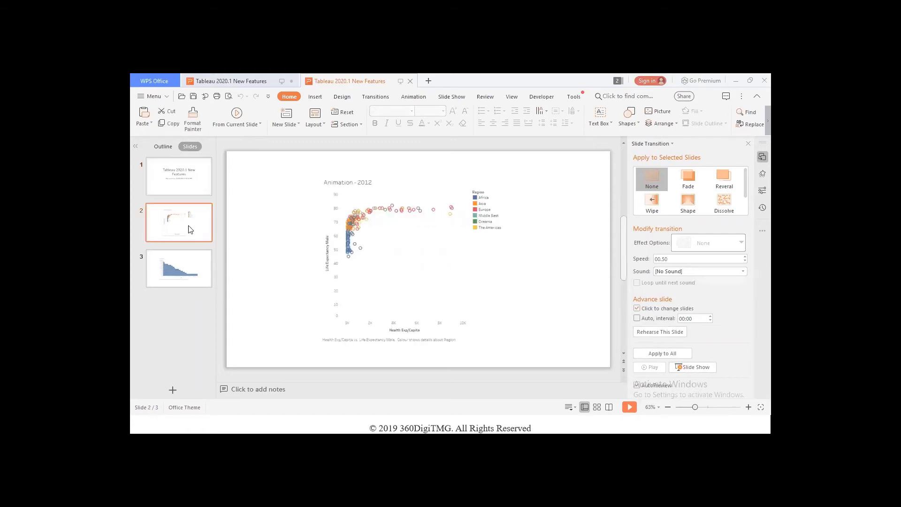
pyautogui.click(191, 264)
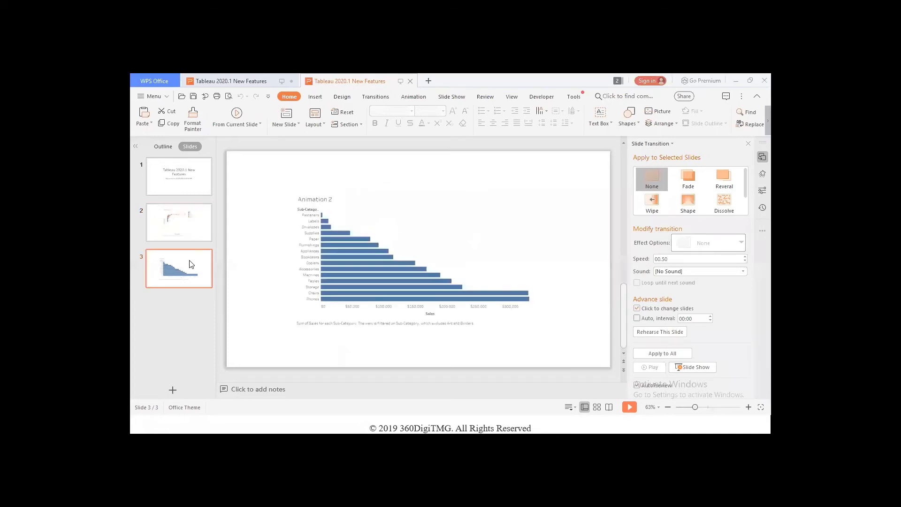
pyautogui.click(188, 237)
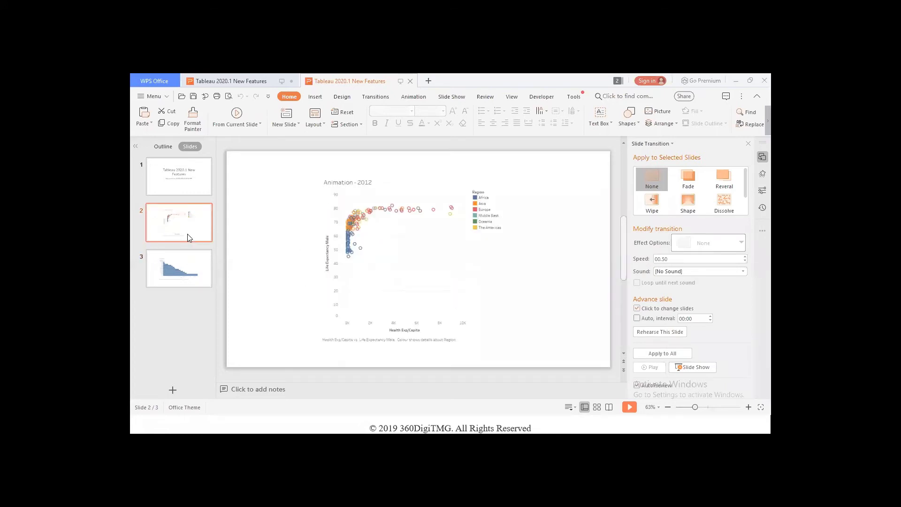
# Return to Tableau and print the Animation sheet on A4 portrait to Tableau 2020.1 New Features.pdf in Documents
pyautogui.hotkey('alt', 'Tab')
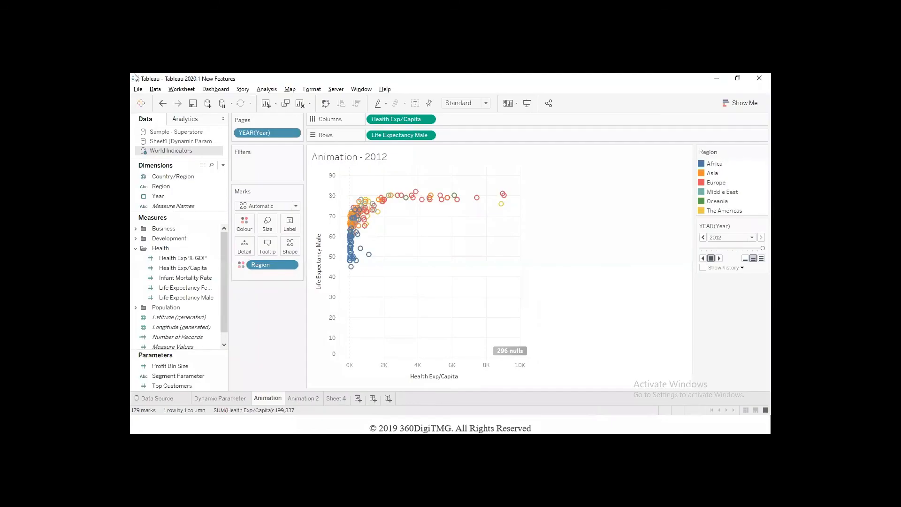
pyautogui.click(137, 90)
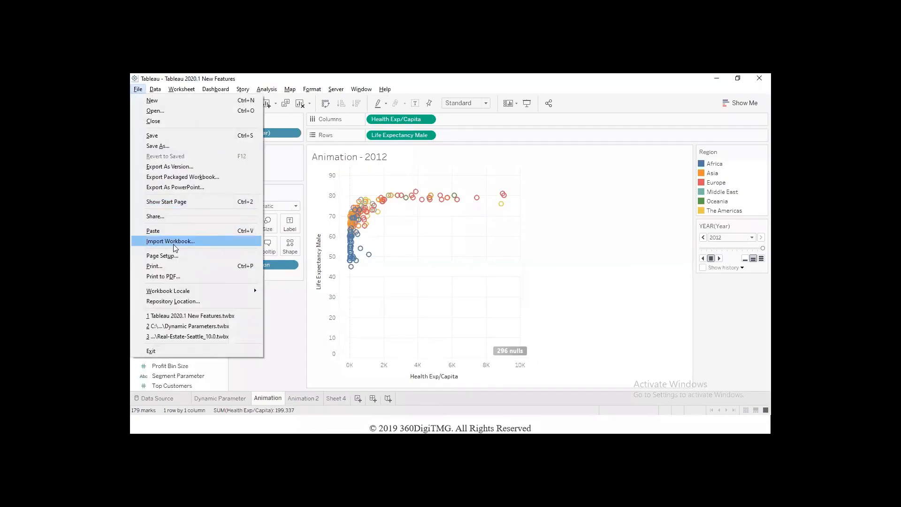
pyautogui.click(184, 277)
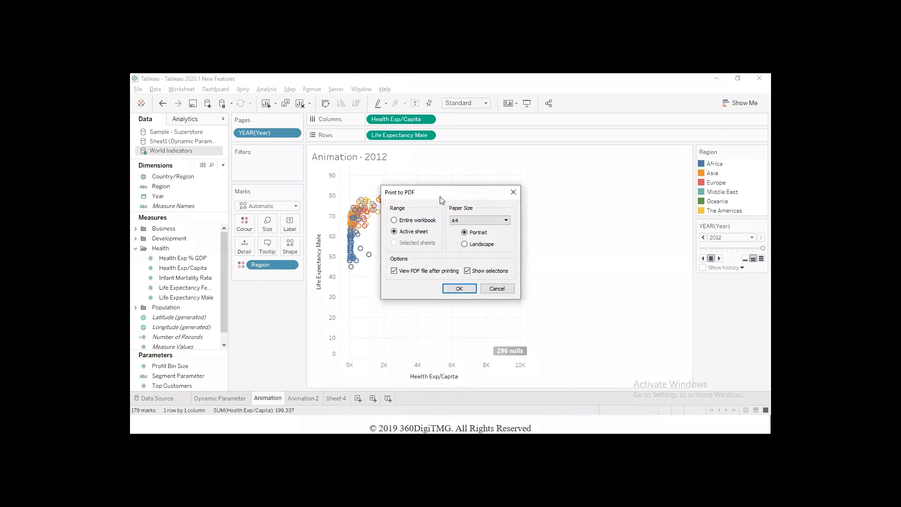
pyautogui.click(394, 221)
pyautogui.click(459, 288)
pyautogui.click(610, 383)
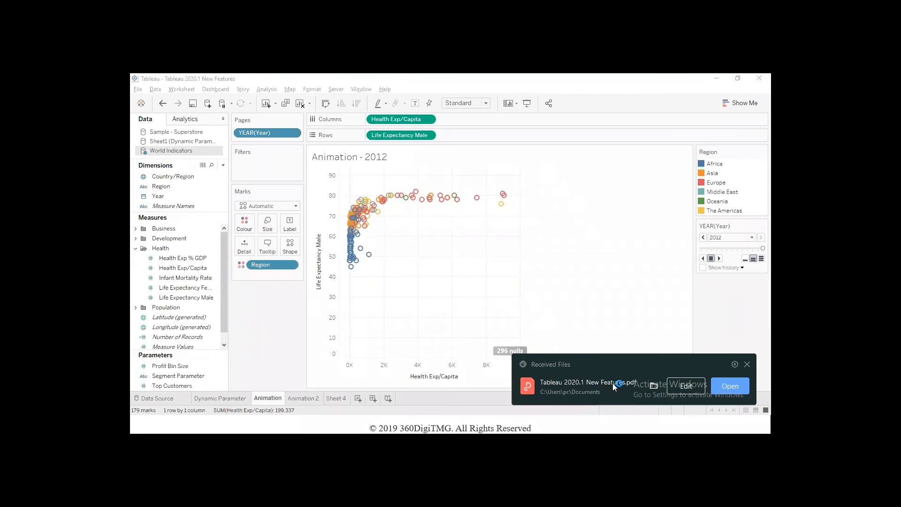
# Open the exported PDF in WPS Office to view it, and switch back to the Tableau workbook
pyautogui.click(730, 386)
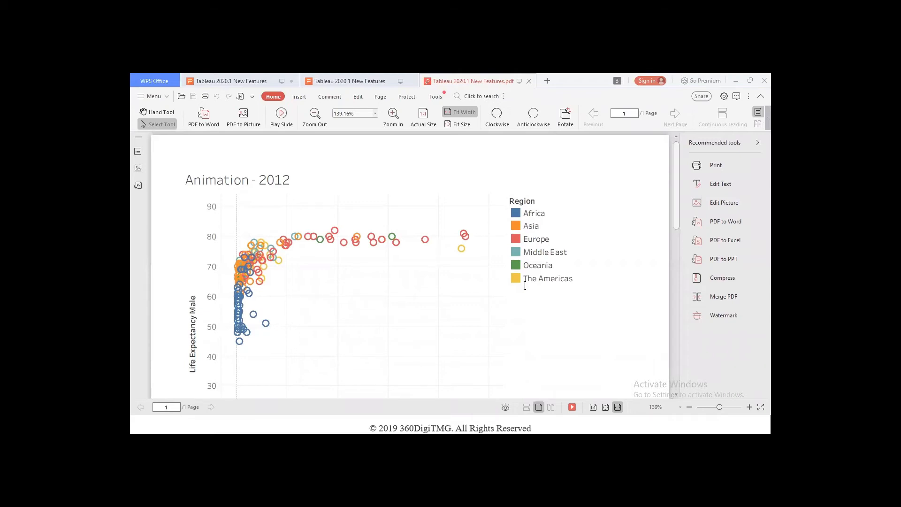
pyautogui.hotkey('alt', 'Tab')
pyautogui.hotkey('alt', 'Tab')
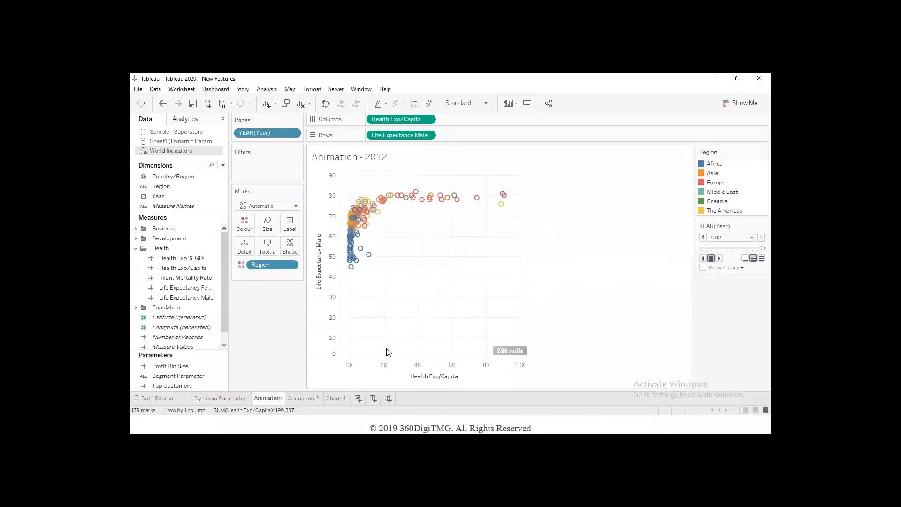
# Create a new dashboard with the Dynamic Parameter sheet, Animation to its right, and Animation 2 below Dynamic Parameter
pyautogui.click(373, 399)
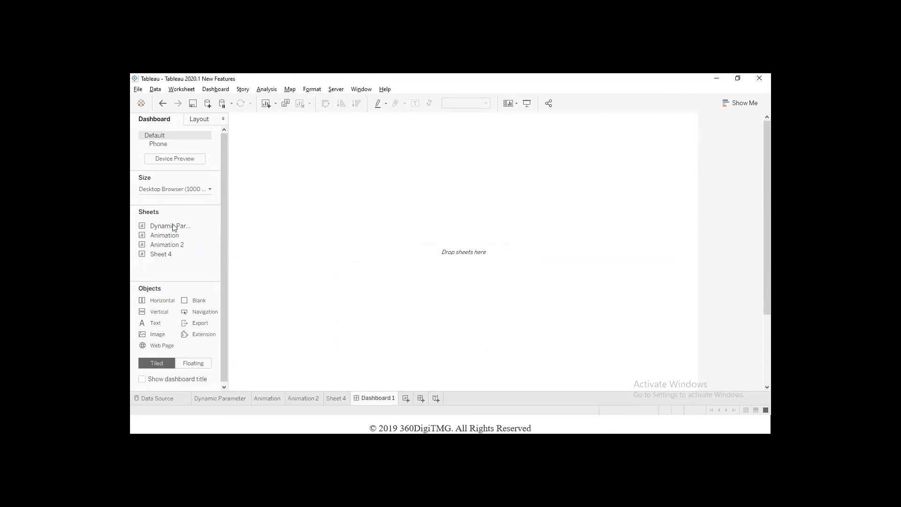
pyautogui.moveTo(172, 228)
pyautogui.mouseDown()
pyautogui.moveTo(322, 173)
pyautogui.moveTo(271, 197)
pyautogui.moveTo(318, 221)
pyautogui.moveTo(488, 205)
pyautogui.mouseUp()
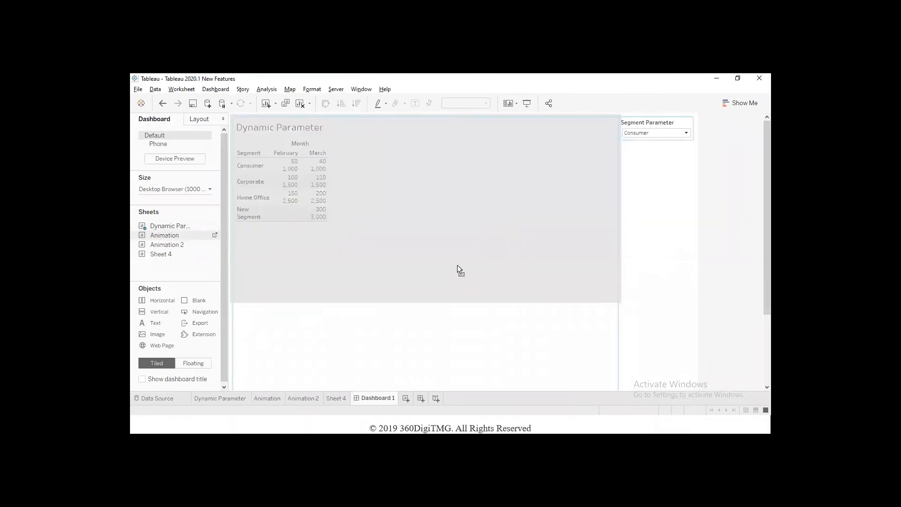
pyautogui.moveTo(452, 235); pyautogui.dragTo(545, 209)
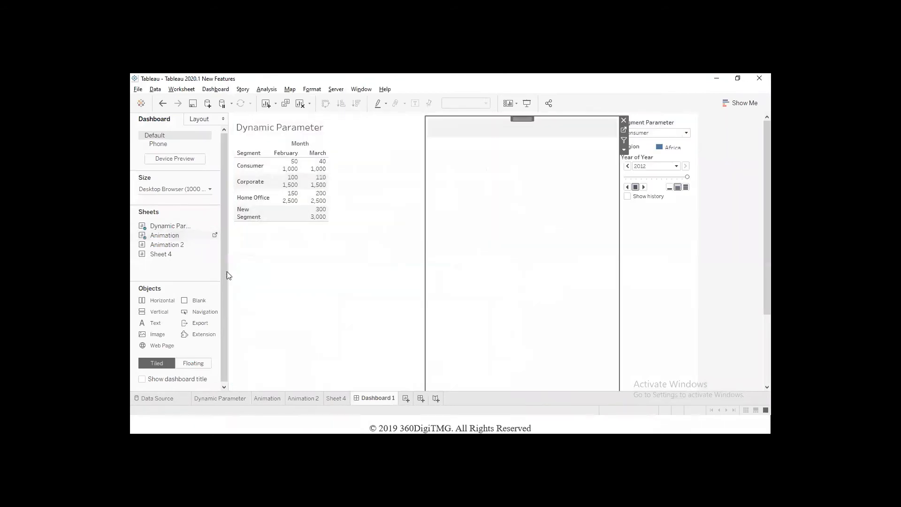
pyautogui.moveTo(165, 246); pyautogui.dragTo(321, 326)
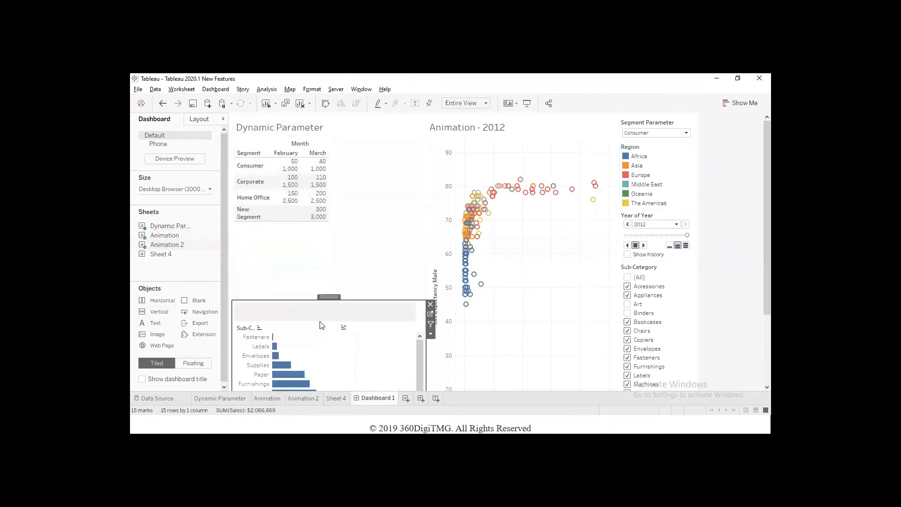
# Set the dashboard size to Automatic and remove the Sub-Category filter from the dashboard
pyautogui.click(183, 189)
pyautogui.click(174, 206)
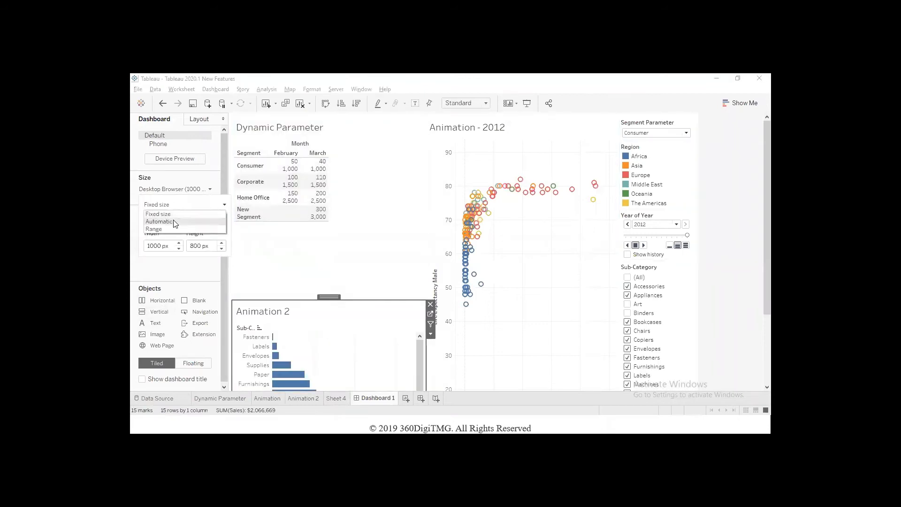
pyautogui.click(160, 222)
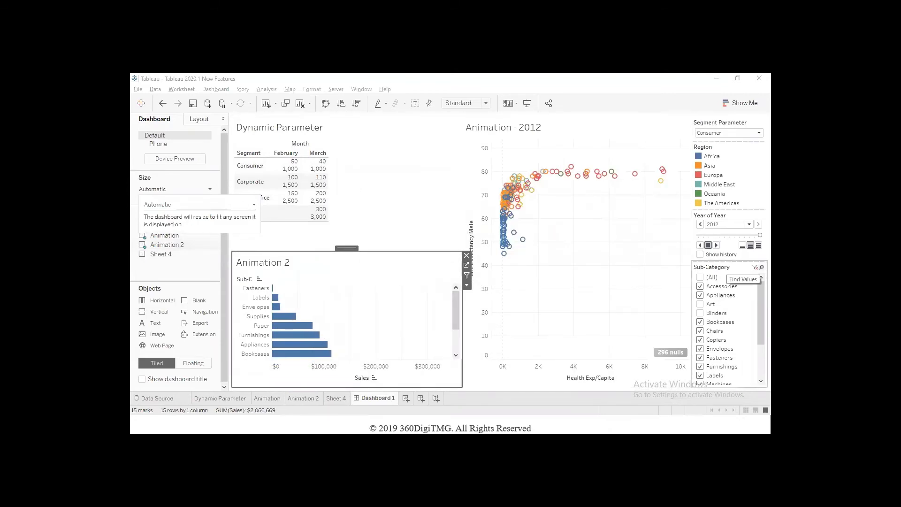
pyautogui.click(742, 270)
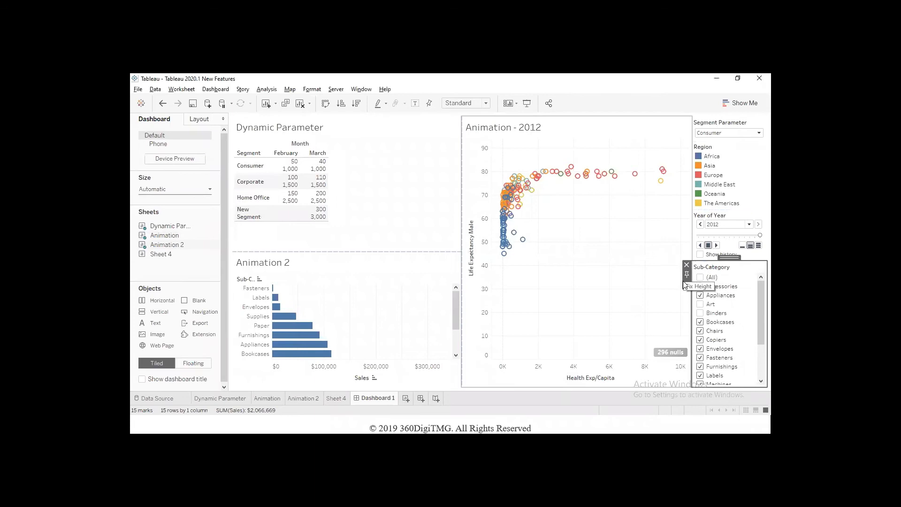
pyautogui.click(686, 266)
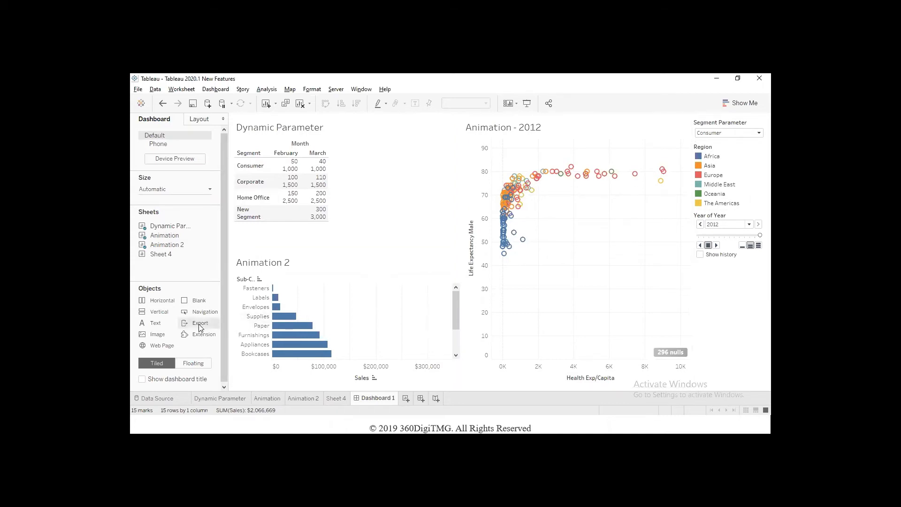
# Add a floating Export object beneath the Year of Year control and configure it as a text button exporting to PowerPoint
pyautogui.click(193, 363)
pyautogui.moveTo(197, 330); pyautogui.dragTo(751, 292)
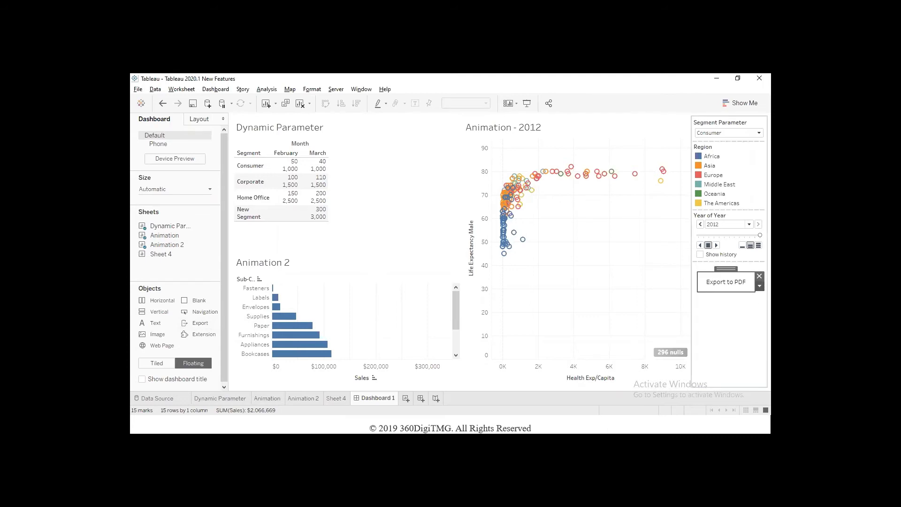
pyautogui.click(760, 286)
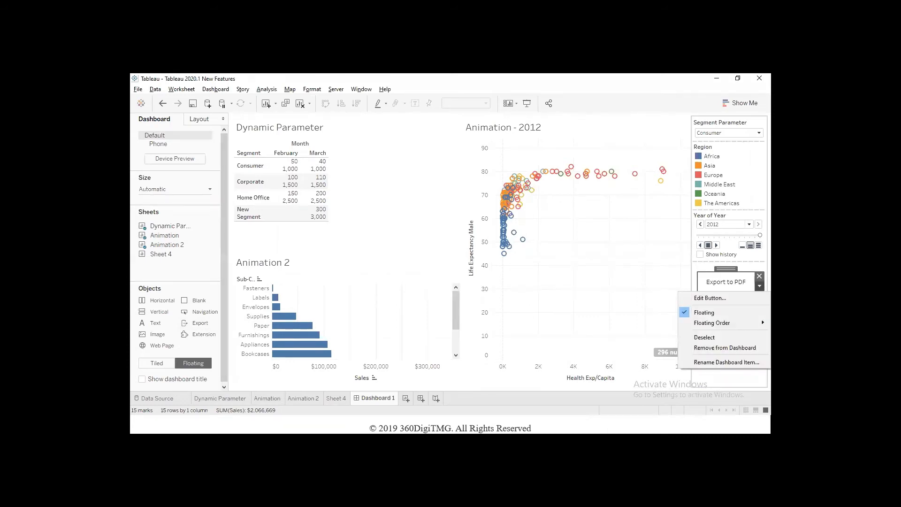
pyautogui.click(720, 299)
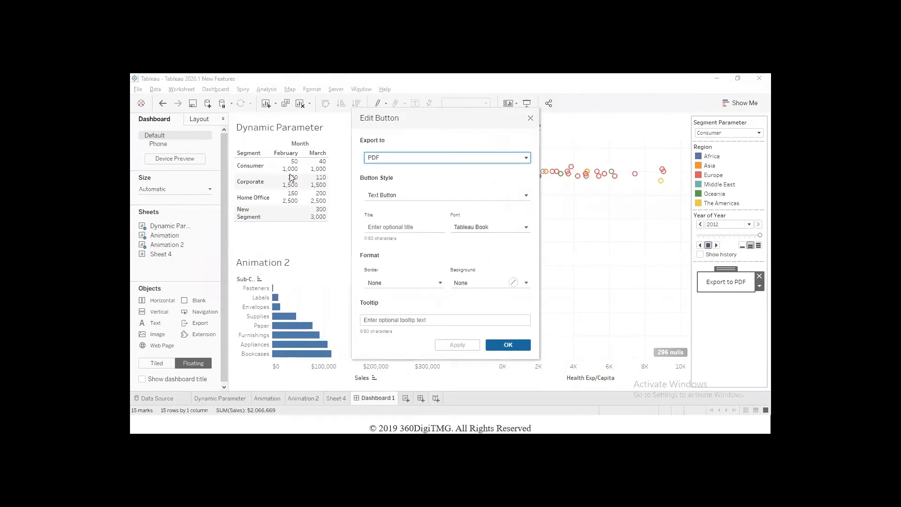
pyautogui.click(392, 160)
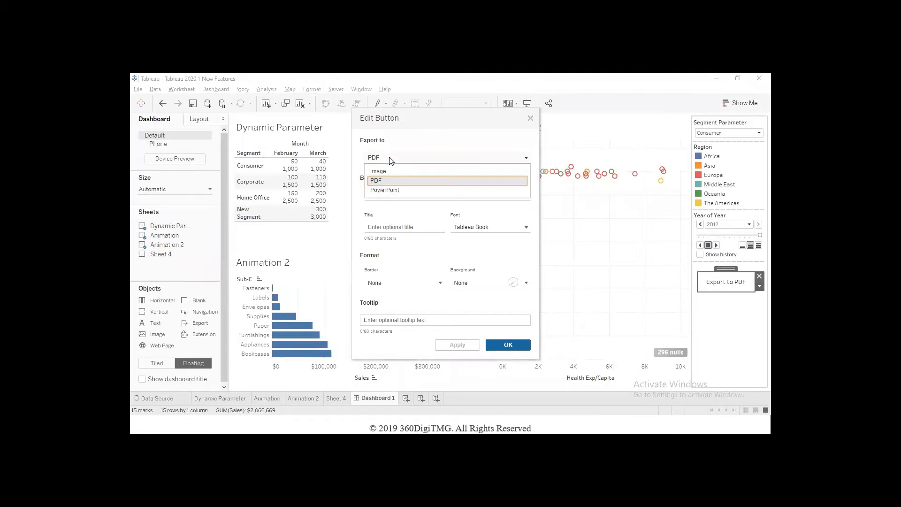
pyautogui.click(405, 190)
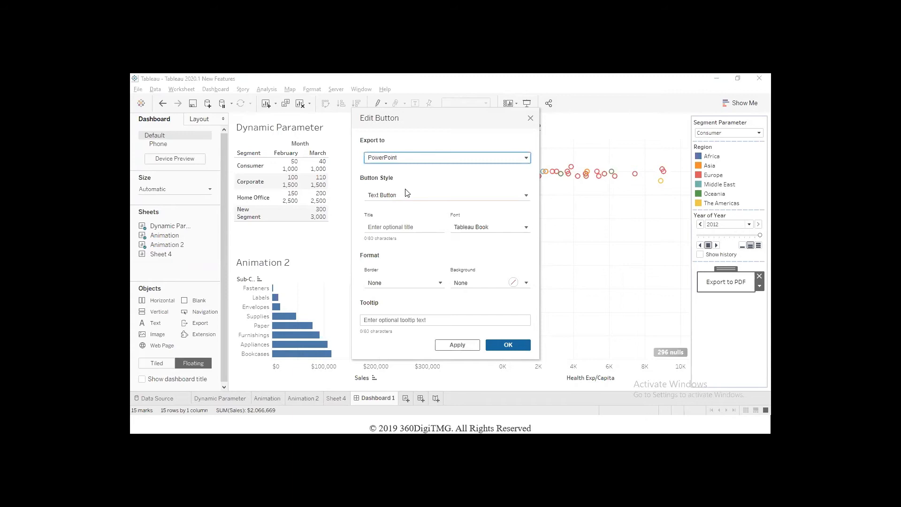
pyautogui.click(384, 197)
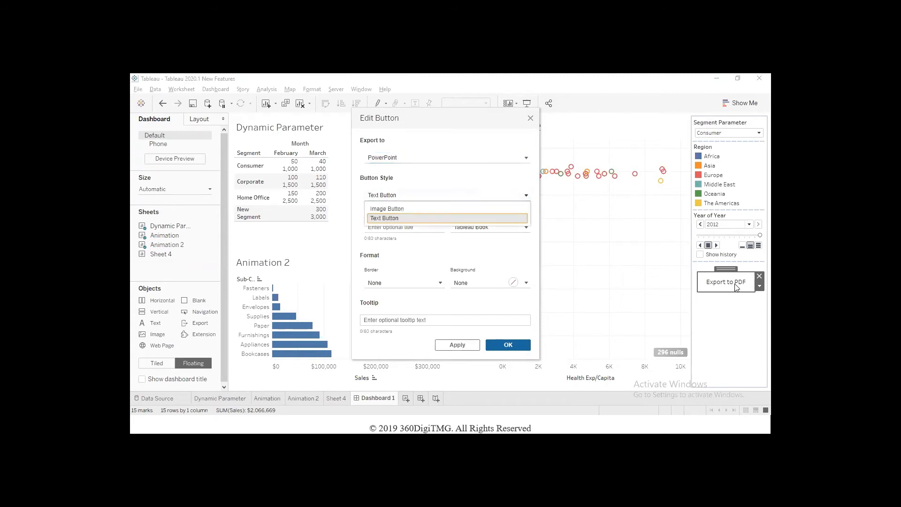
pyautogui.click(409, 218)
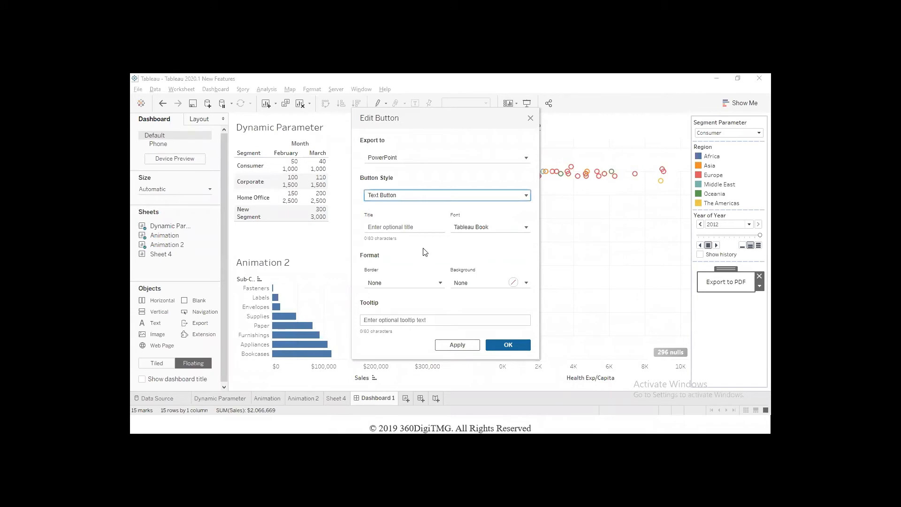
# Format the export button with a thin solid black border and a light red background at 100% opacity
pyautogui.click(413, 289)
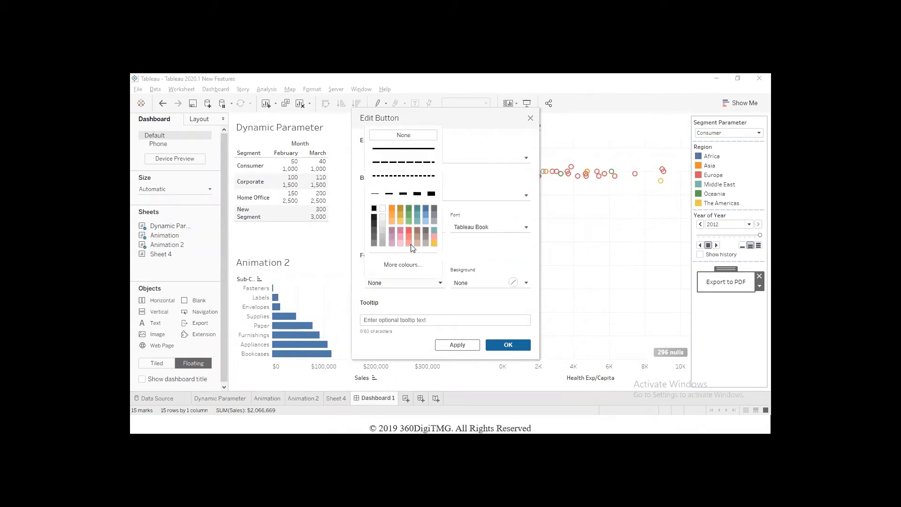
pyautogui.click(409, 230)
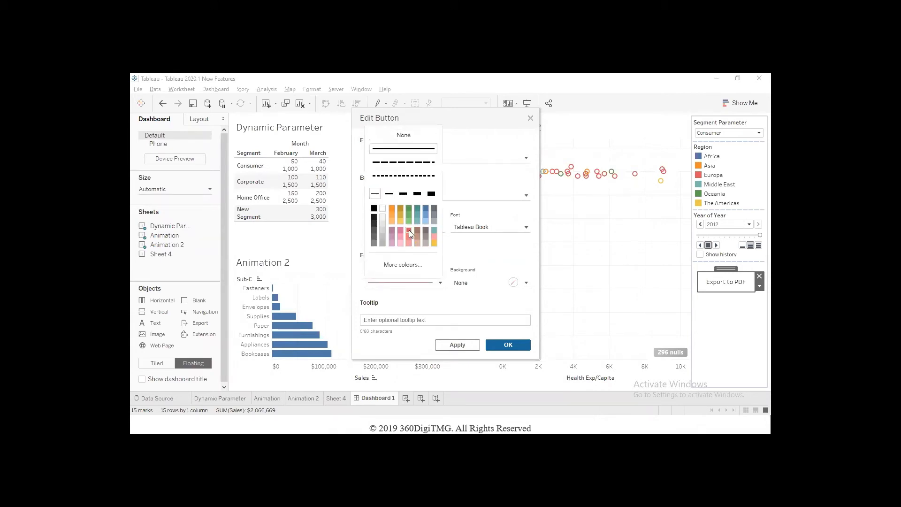
pyautogui.click(374, 208)
pyautogui.click(478, 285)
pyautogui.click(478, 284)
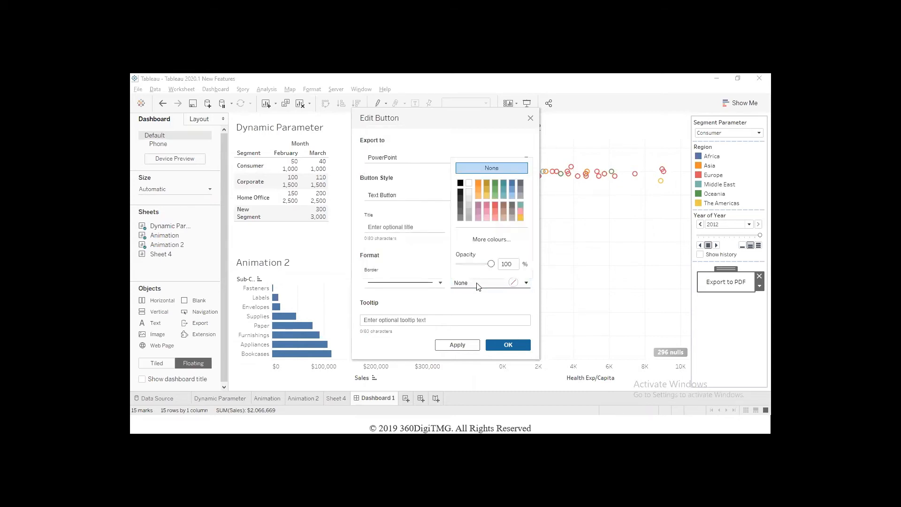
pyautogui.click(495, 210)
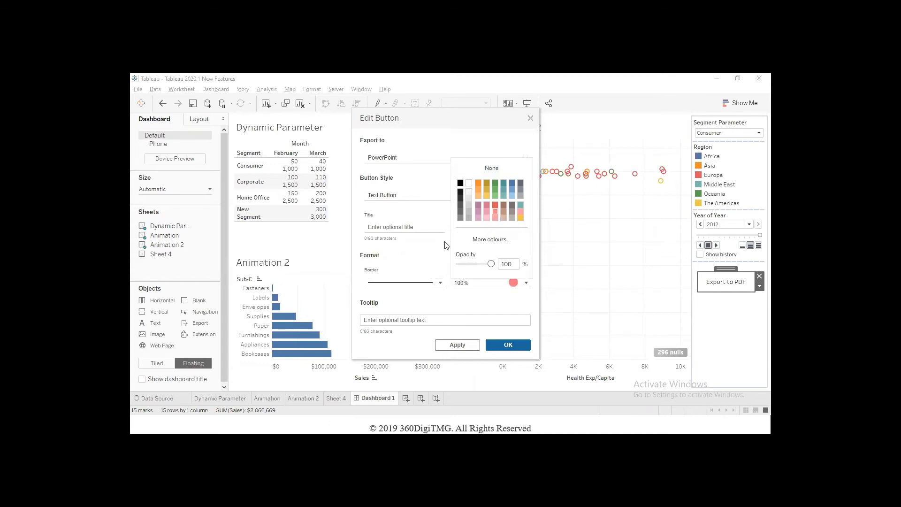
pyautogui.click(444, 306)
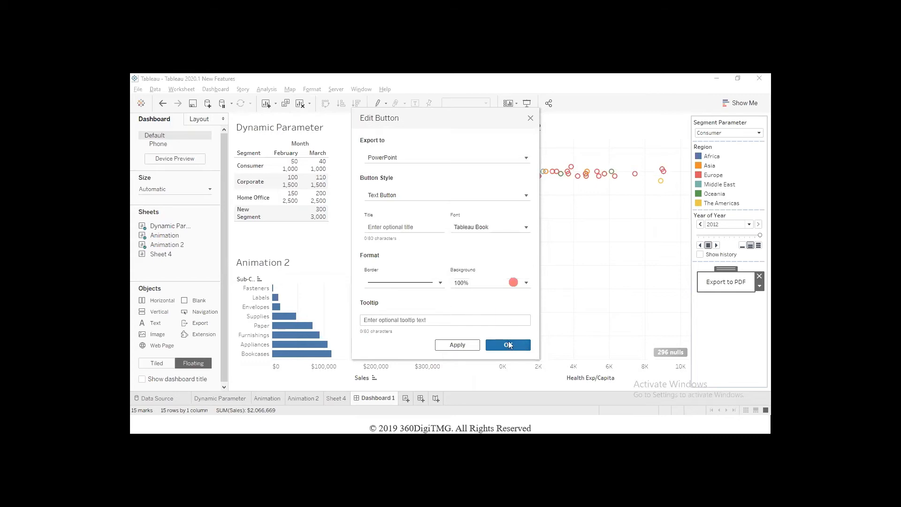
pyautogui.click(469, 346)
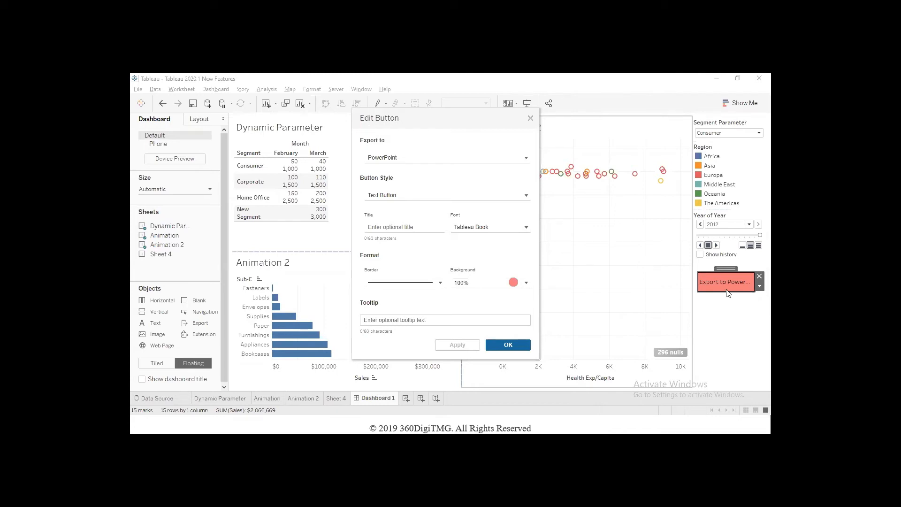
pyautogui.click(514, 347)
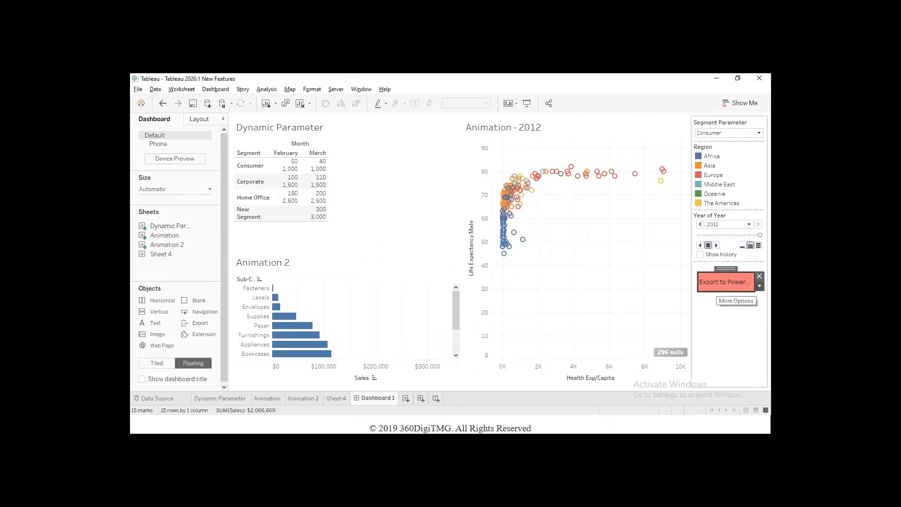
# Enlarge the floating PowerPoint export button on the dashboard, making it slightly wider and taller
pyautogui.click(759, 285)
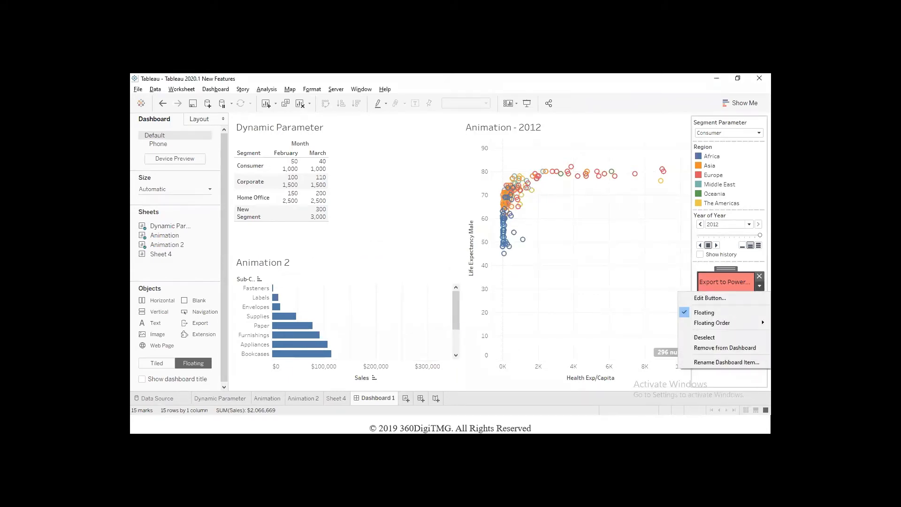
pyautogui.click(740, 278)
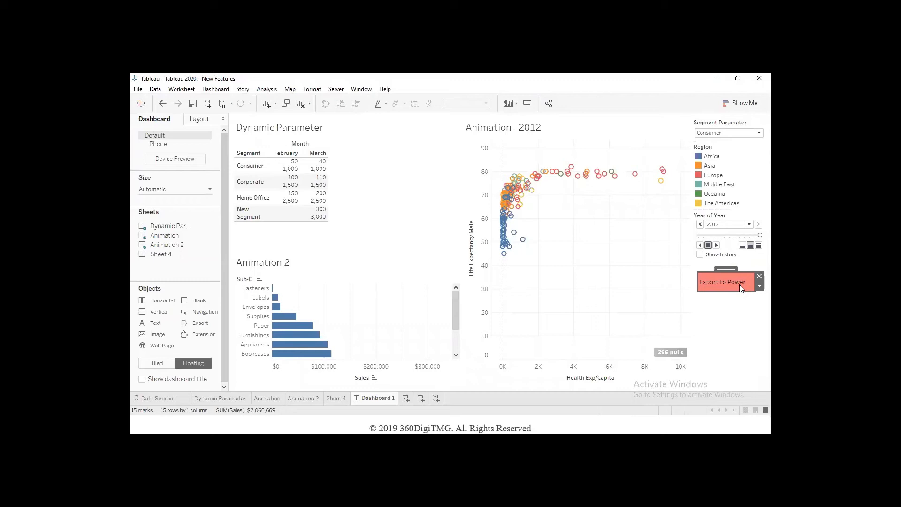
pyautogui.moveTo(739, 291)
pyautogui.mouseDown()
pyautogui.moveTo(739, 303)
pyautogui.moveTo(764, 296)
pyautogui.moveTo(733, 297)
pyautogui.mouseUp()
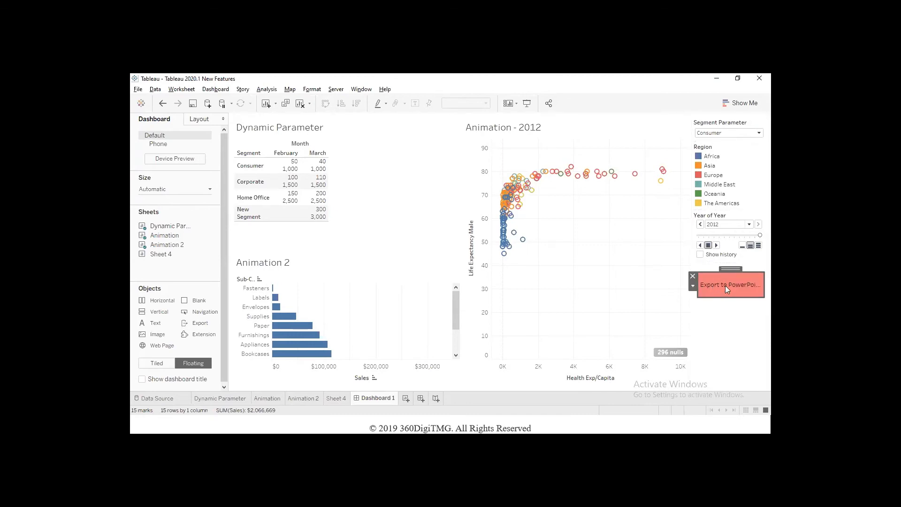
# Review the PowerPoint export button's settings and accept them unchanged
pyautogui.click(692, 286)
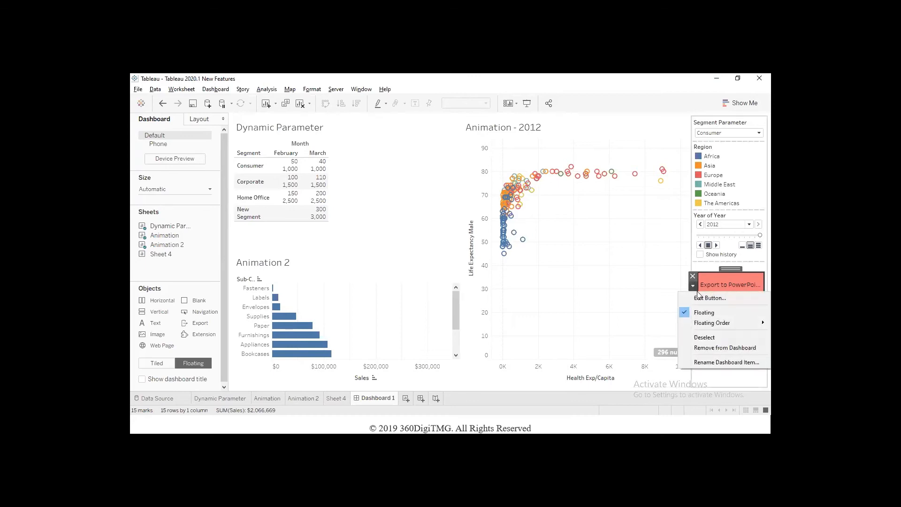
pyautogui.click(701, 298)
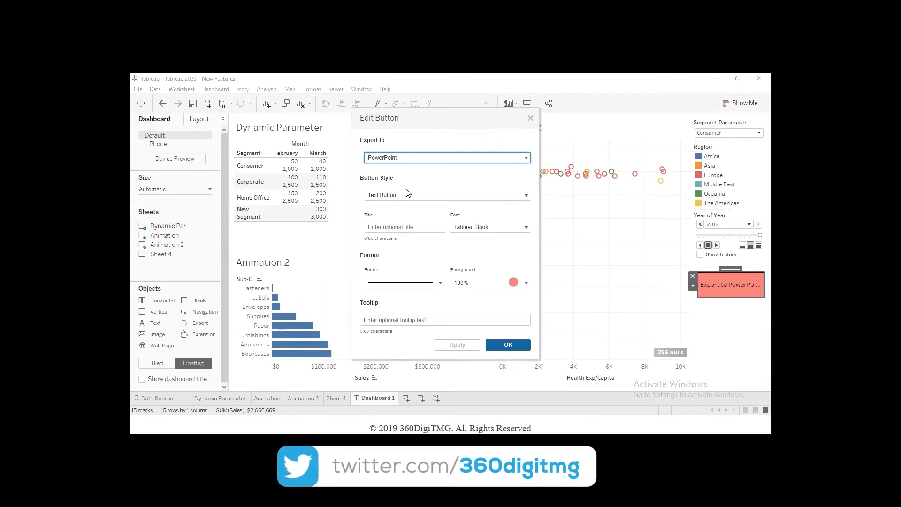
pyautogui.click(499, 346)
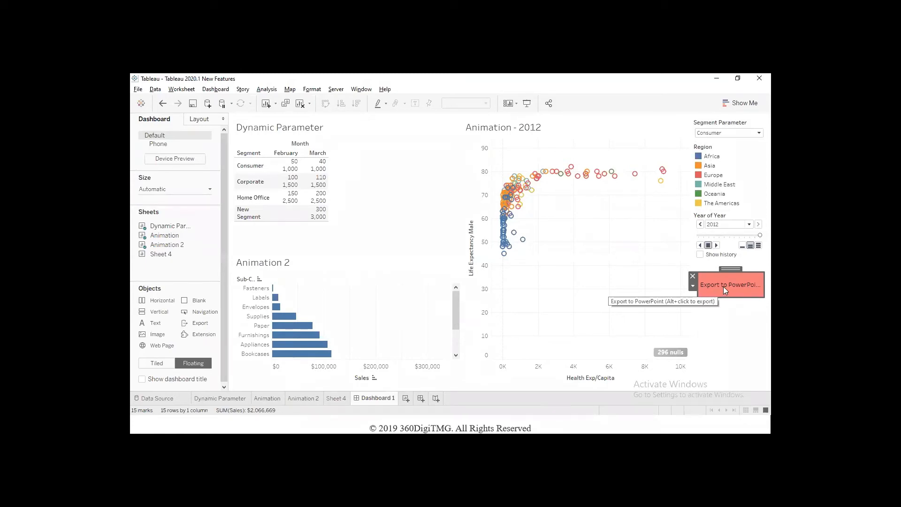
# Trigger the dashboard's export button to reach the PowerPoint save dialog, and dismiss it without saving
pyautogui.keyDown('alt'); pyautogui.click(722, 286); pyautogui.keyUp('alt')
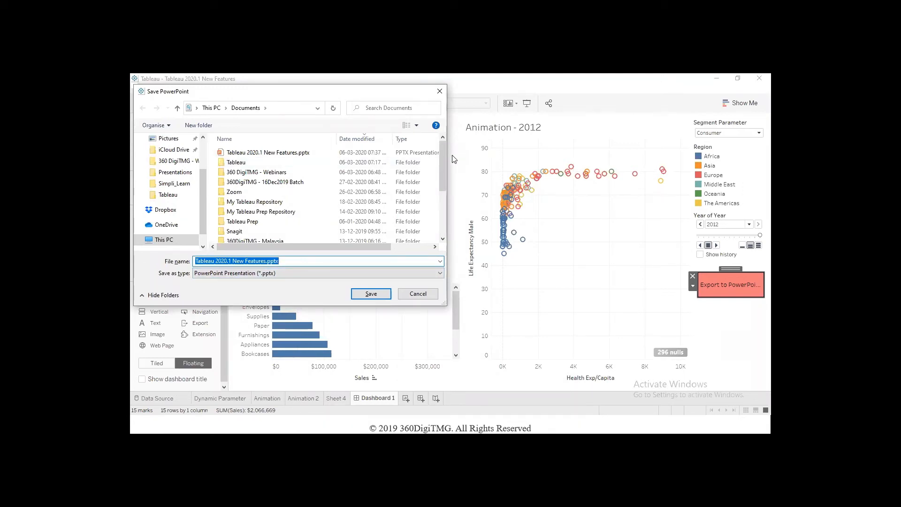
pyautogui.click(545, 156)
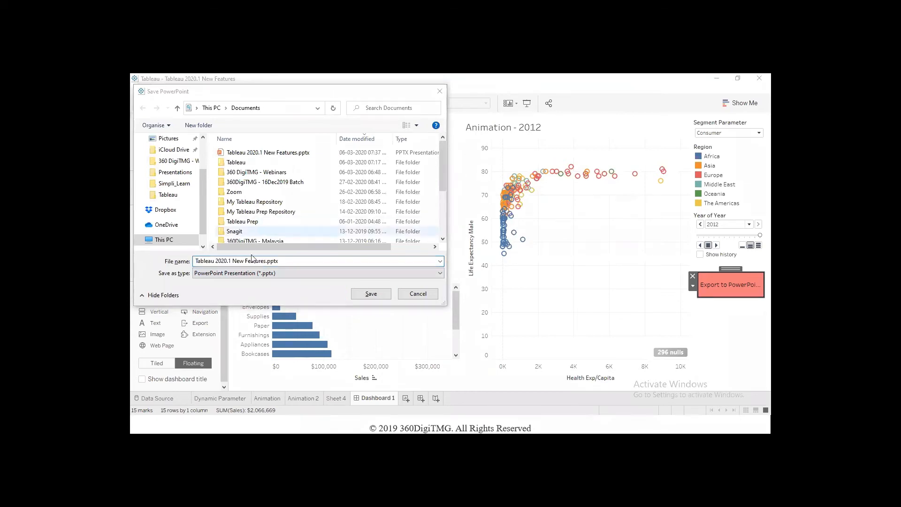
pyautogui.click(424, 298)
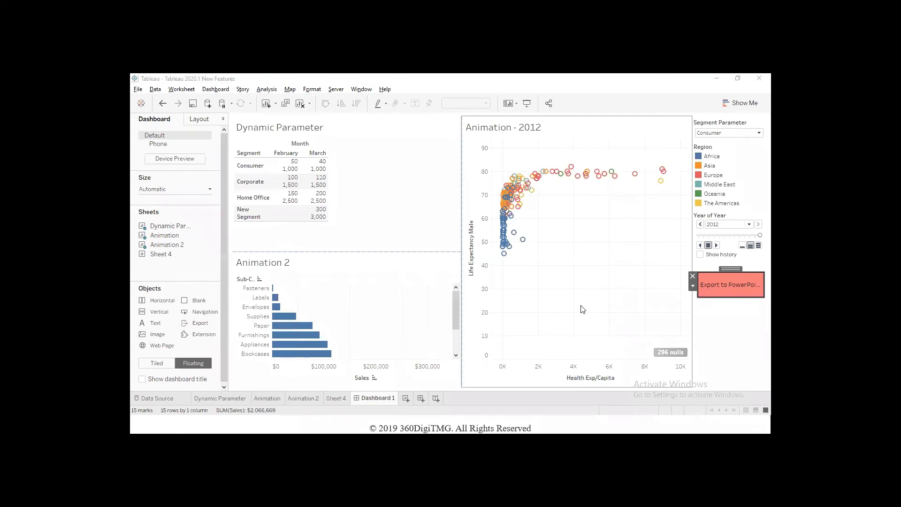
# Switch to the WPS Presentation slide show to check the feature list, and return to Tableau
pyautogui.hotkey('alt', 'Tab')
pyautogui.press('Tab')
pyautogui.press('Tab')
pyautogui.press('Tab')
pyautogui.press('Tab')
pyautogui.press('Tab')
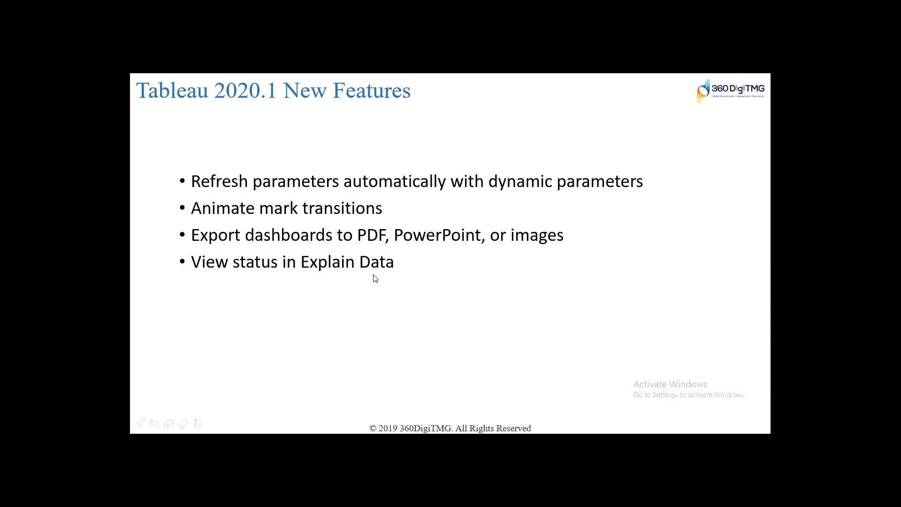
pyautogui.hotkey('alt', 'Tab')
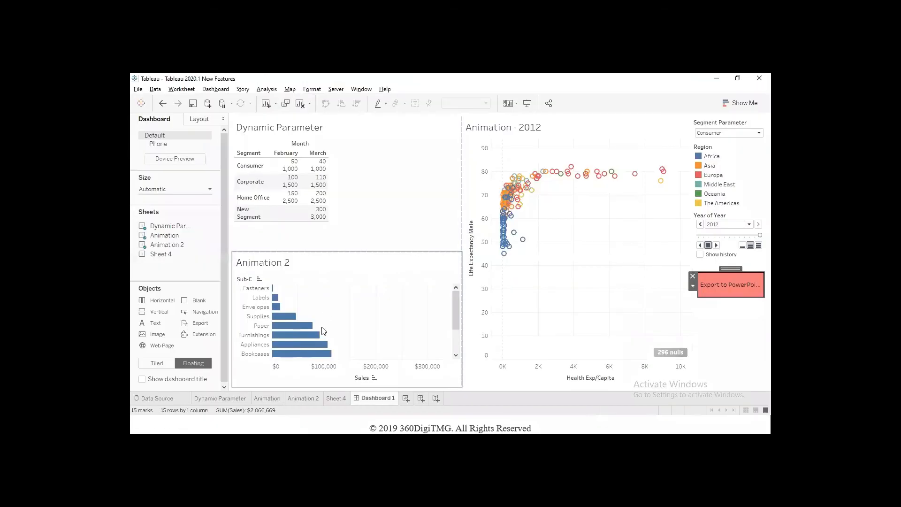
# On a new worksheet using Sample - Superstore, plot Sales against Order Date by continuous Week Number as a line chart
pyautogui.click(406, 398)
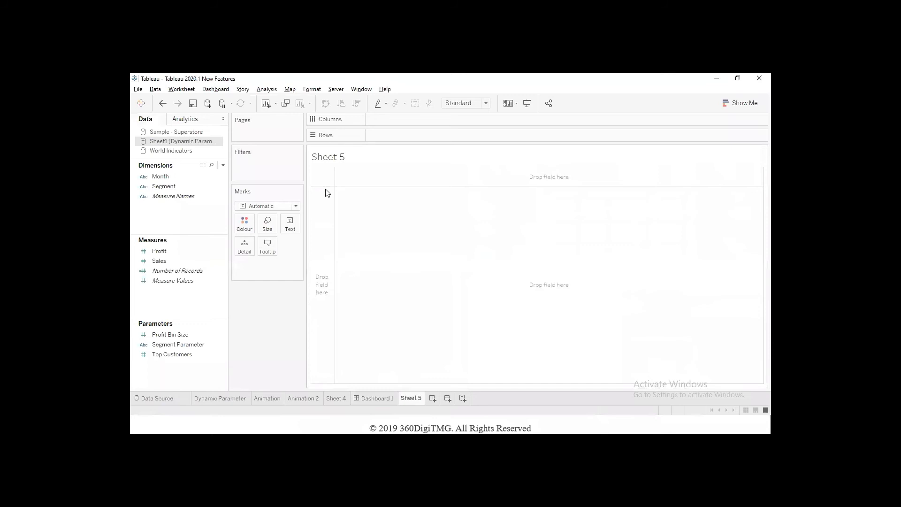
pyautogui.click(179, 132)
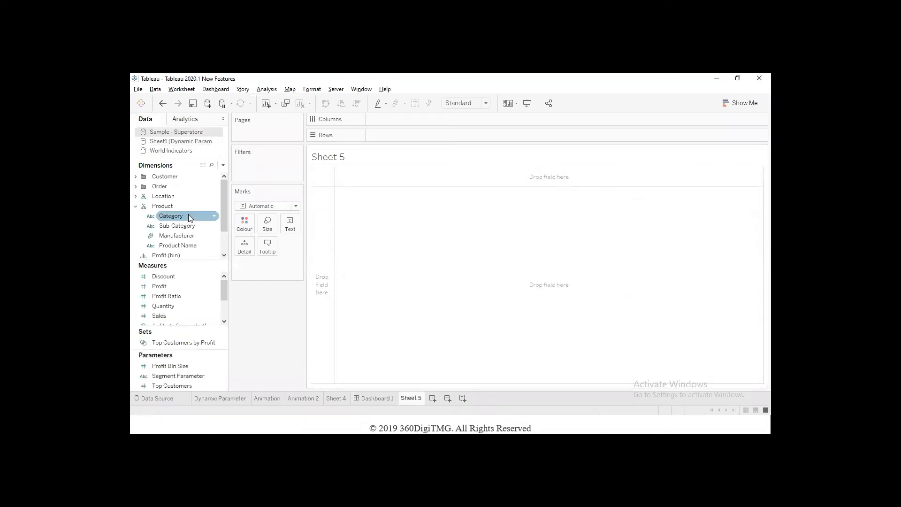
pyautogui.click(134, 187)
pyautogui.moveTo(173, 196); pyautogui.dragTo(382, 119)
pyautogui.moveTo(207, 316); pyautogui.dragTo(394, 136)
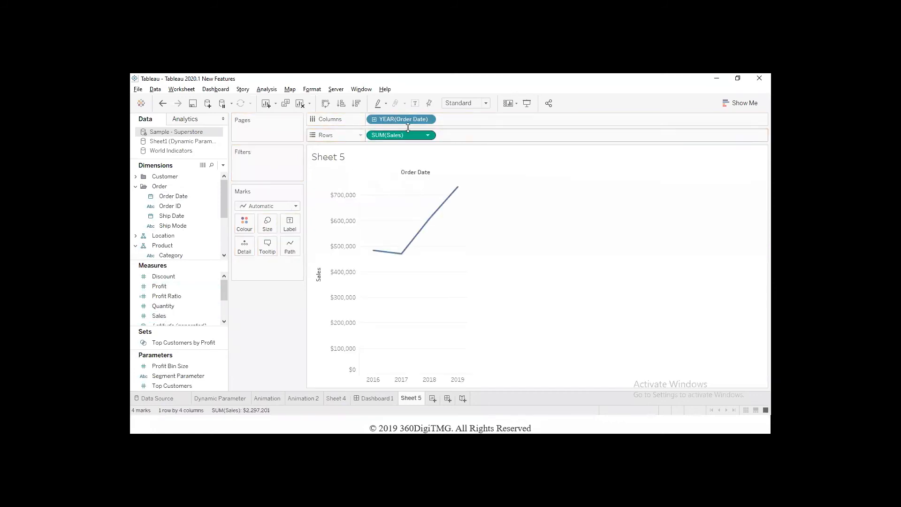
pyautogui.click(428, 120)
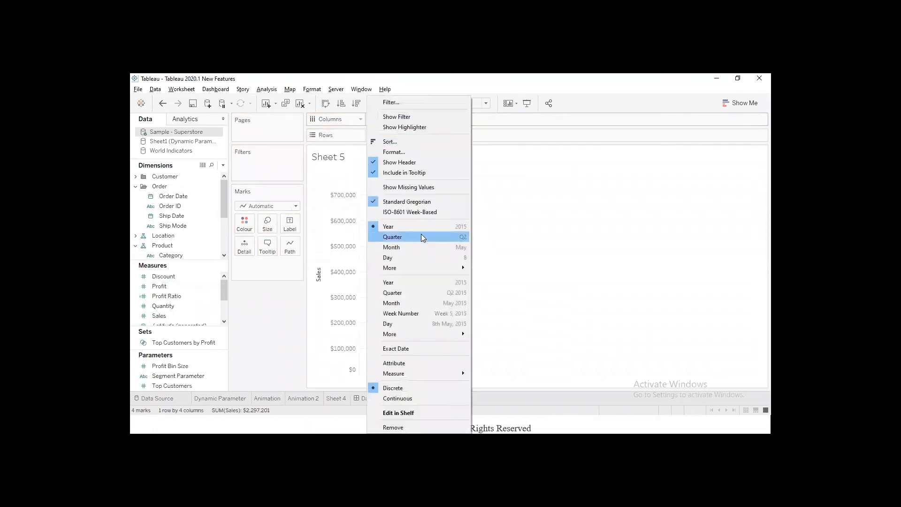
pyautogui.click(423, 312)
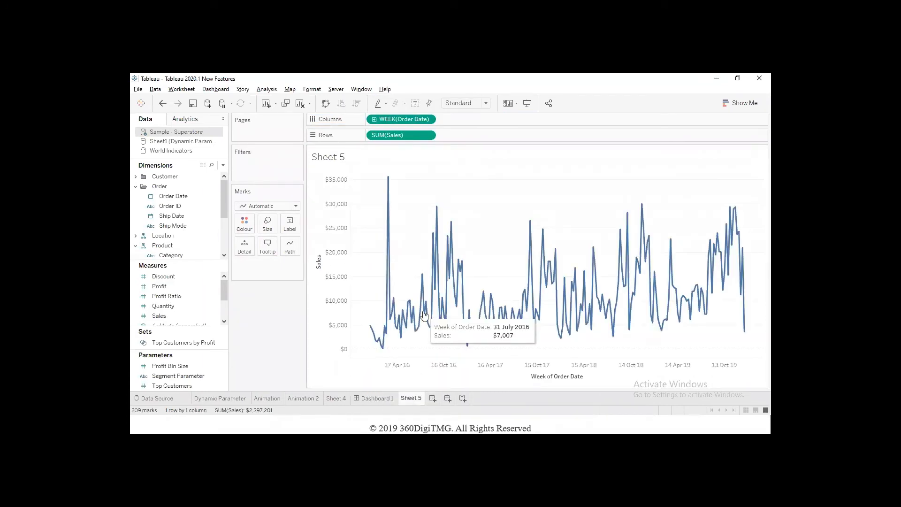
# Select the highest weekly sales peak, 13 March 2016, and run Explain Data on it
pyautogui.moveTo(387, 184)
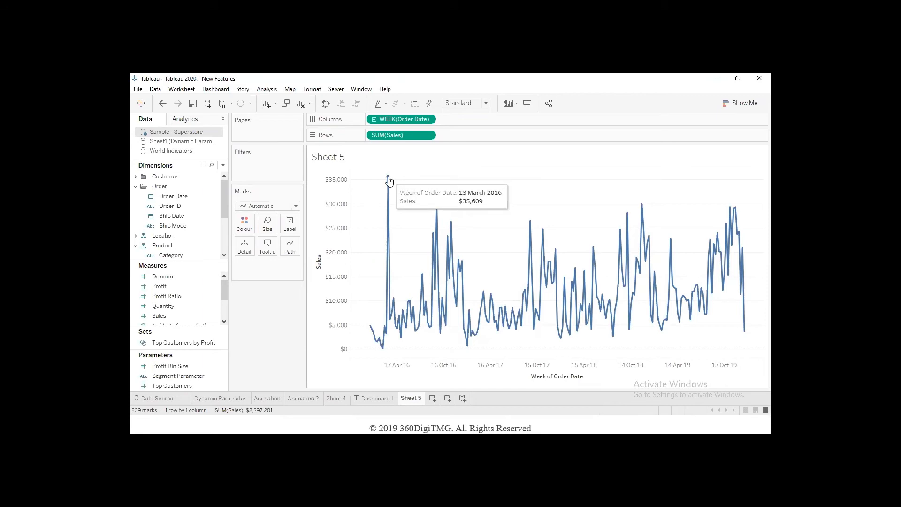
pyautogui.click(388, 177)
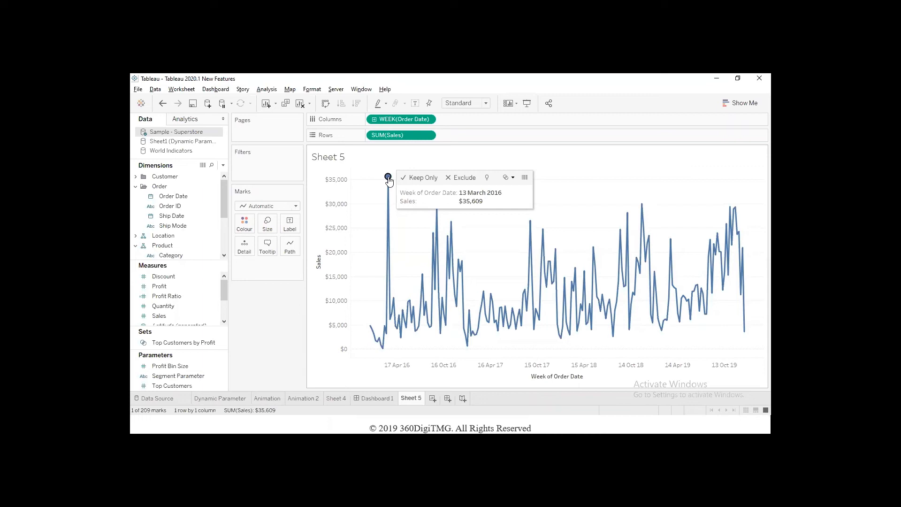
pyautogui.click(489, 180)
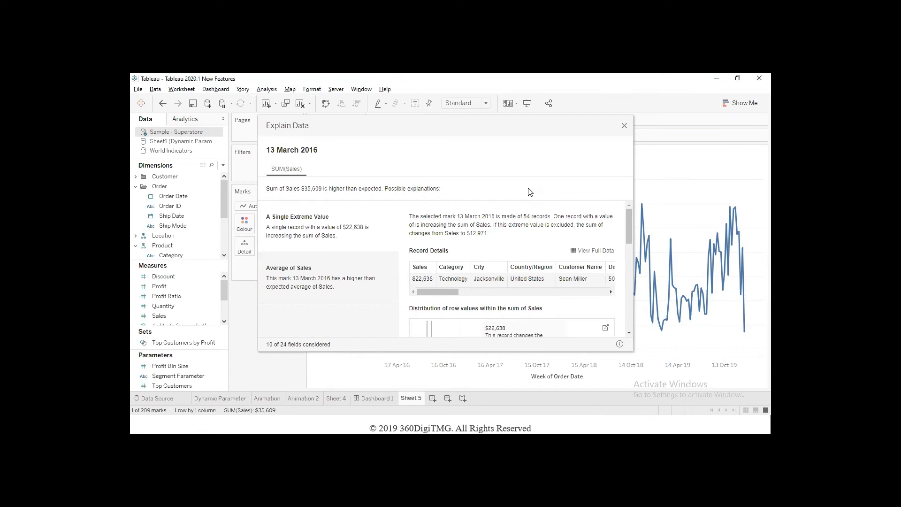
# Move the Explain Data window off the chart to compare the selected peak with the other peaks, and move it back
pyautogui.moveTo(304, 194)
pyautogui.moveTo(513, 122); pyautogui.dragTo(487, 267)
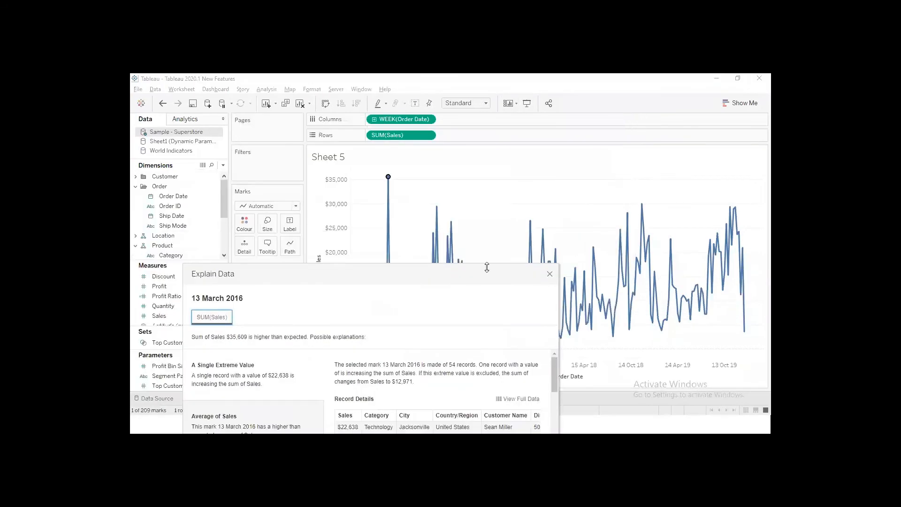
pyautogui.moveTo(641, 210)
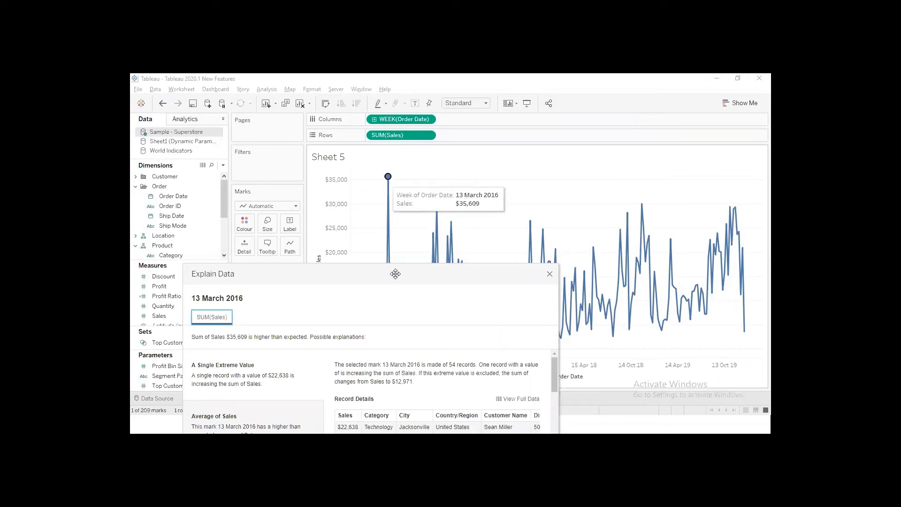
pyautogui.moveTo(395, 273); pyautogui.dragTo(385, 148)
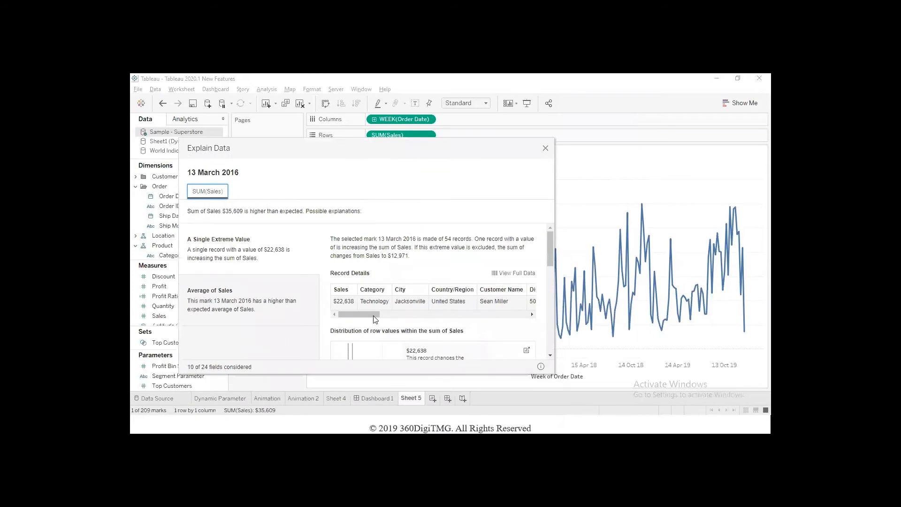
# Examine all the Record Details columns for the single extreme value in Explain Data
pyautogui.moveTo(368, 318); pyautogui.dragTo(401, 318)
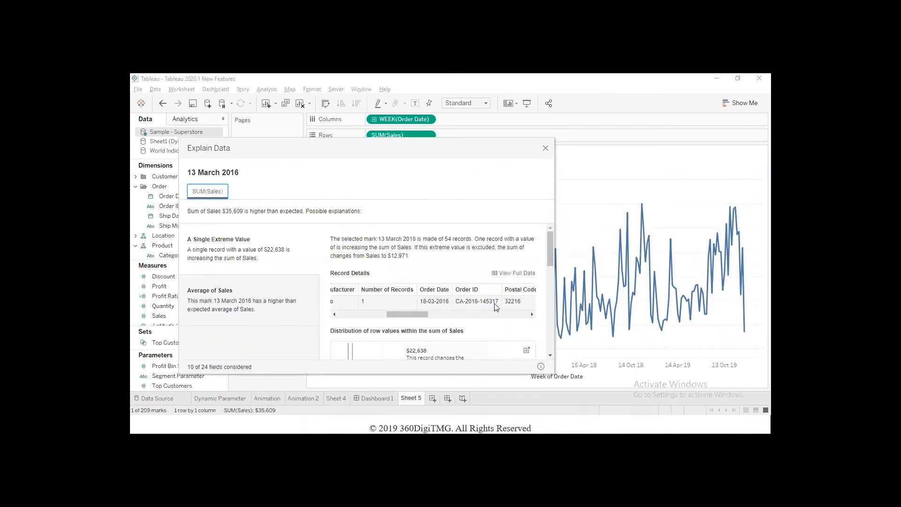
pyautogui.moveTo(418, 314); pyautogui.dragTo(375, 315)
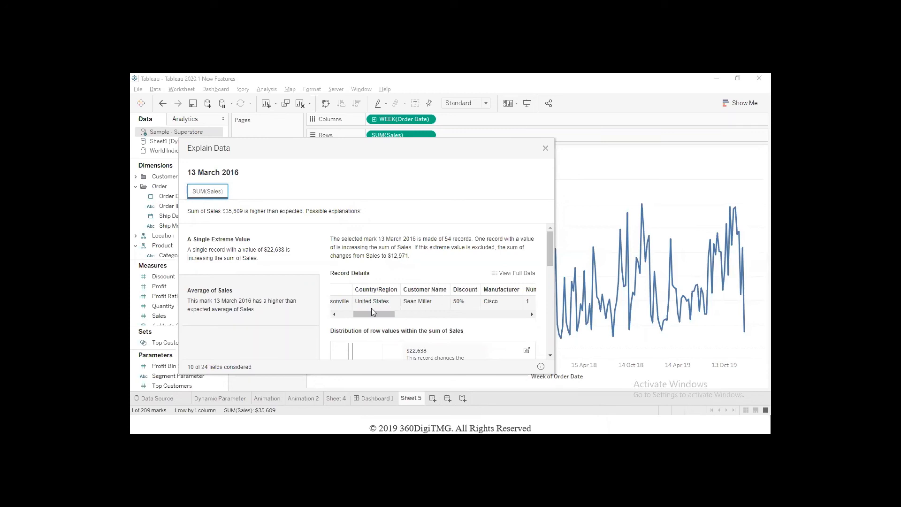
pyautogui.moveTo(371, 312); pyautogui.dragTo(454, 319)
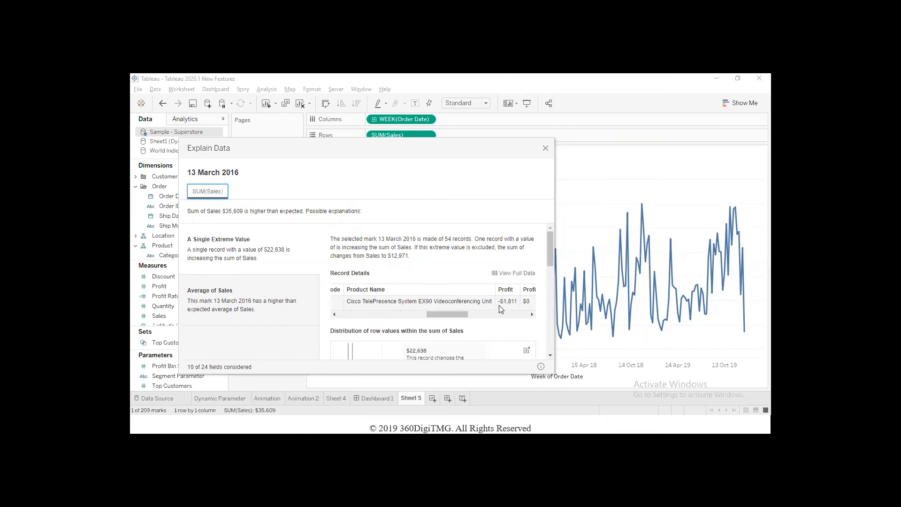
pyautogui.moveTo(447, 314); pyautogui.dragTo(339, 314)
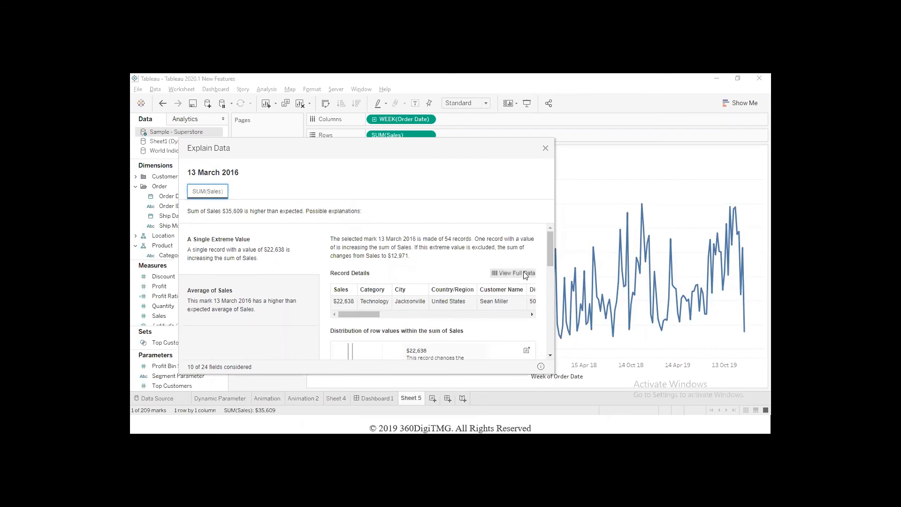
# Open the explanation's chart of row values within the sum of Sales as a new worksheet
pyautogui.moveTo(548, 243); pyautogui.dragTo(547, 265)
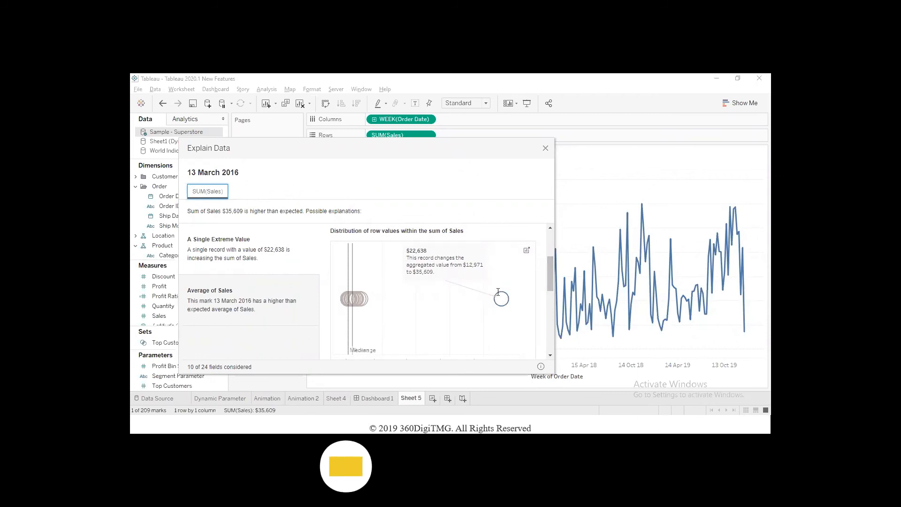
pyautogui.moveTo(551, 273)
pyautogui.mouseDown()
pyautogui.moveTo(551, 254)
pyautogui.moveTo(550, 276)
pyautogui.mouseUp()
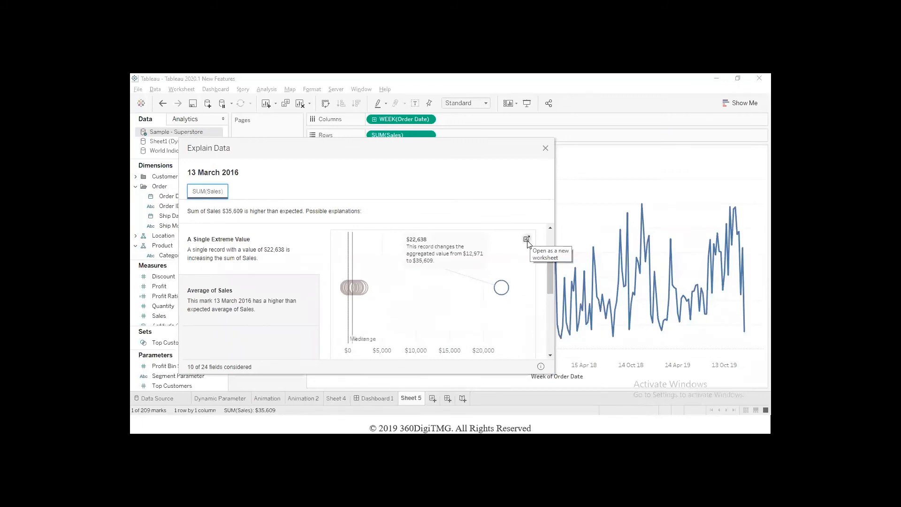
pyautogui.click(526, 240)
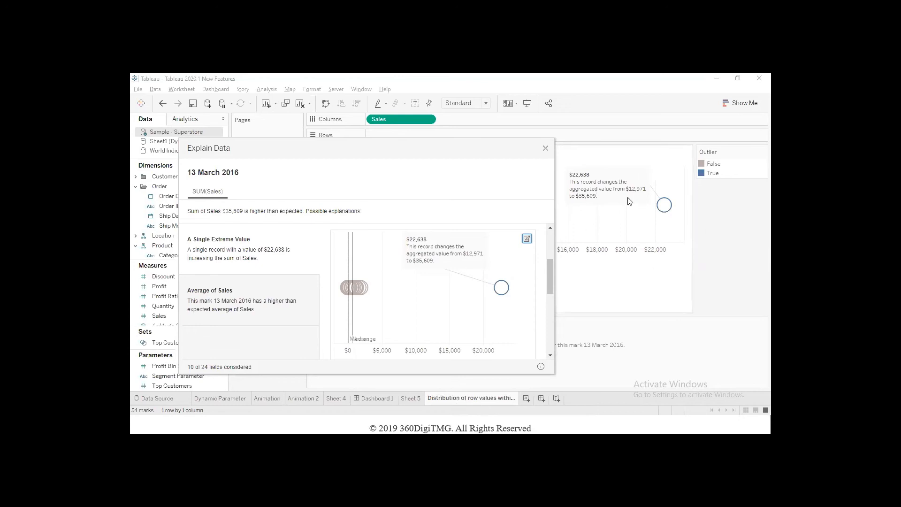
# Uncover the distribution worksheet and inspect the clustered marks and the Sales outlier, then reposition the Explain Data window
pyautogui.moveTo(403, 148); pyautogui.dragTo(425, 289)
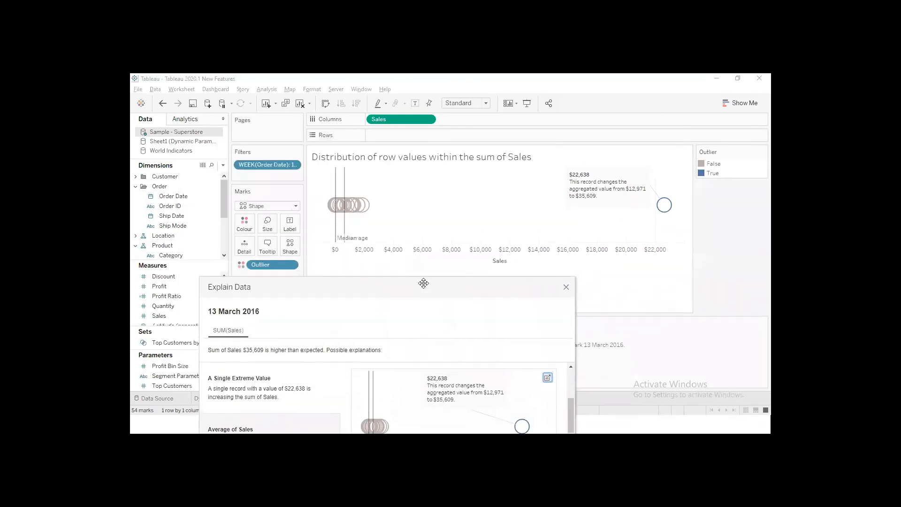
pyautogui.moveTo(337, 226)
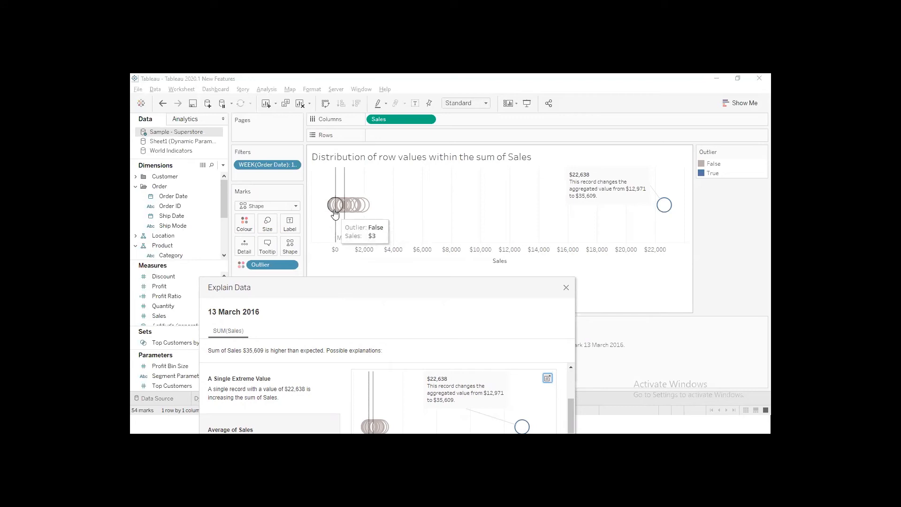
pyautogui.moveTo(350, 209)
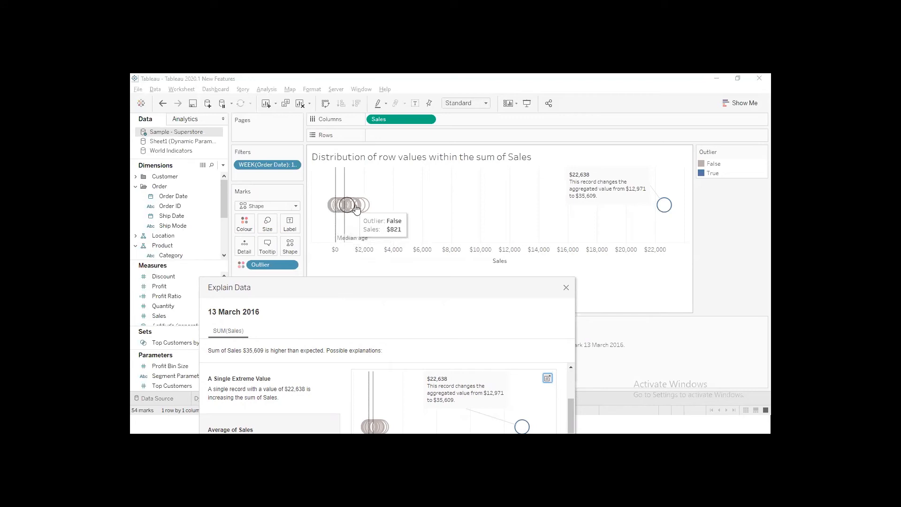
pyautogui.moveTo(655, 206)
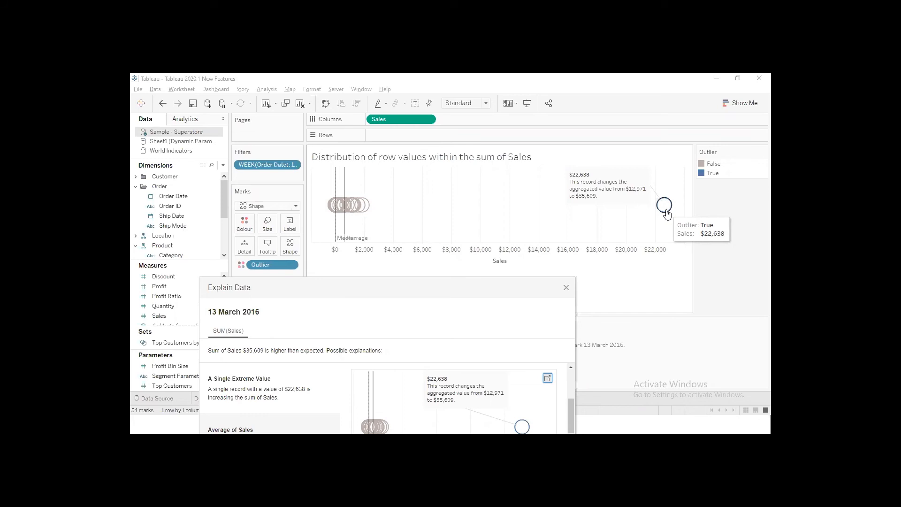
pyautogui.moveTo(488, 286); pyautogui.dragTo(513, 129)
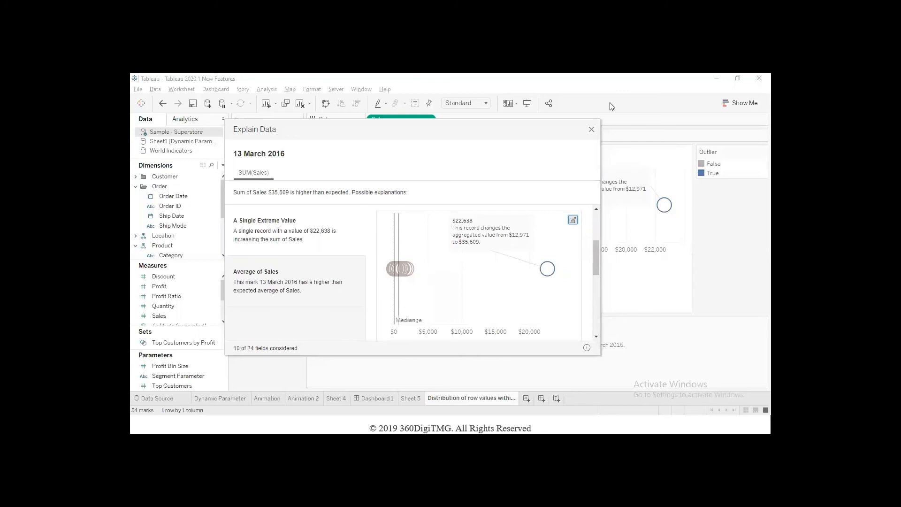
pyautogui.moveTo(364, 343); pyautogui.dragTo(416, 342)
pyautogui.moveTo(234, 352); pyautogui.dragTo(297, 353)
pyautogui.moveTo(452, 351); pyautogui.dragTo(576, 353)
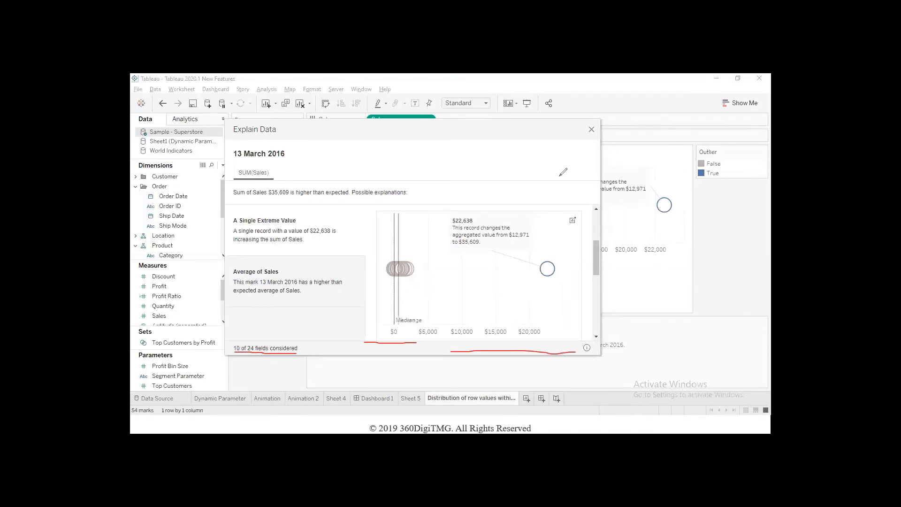
pyautogui.press('Escape')
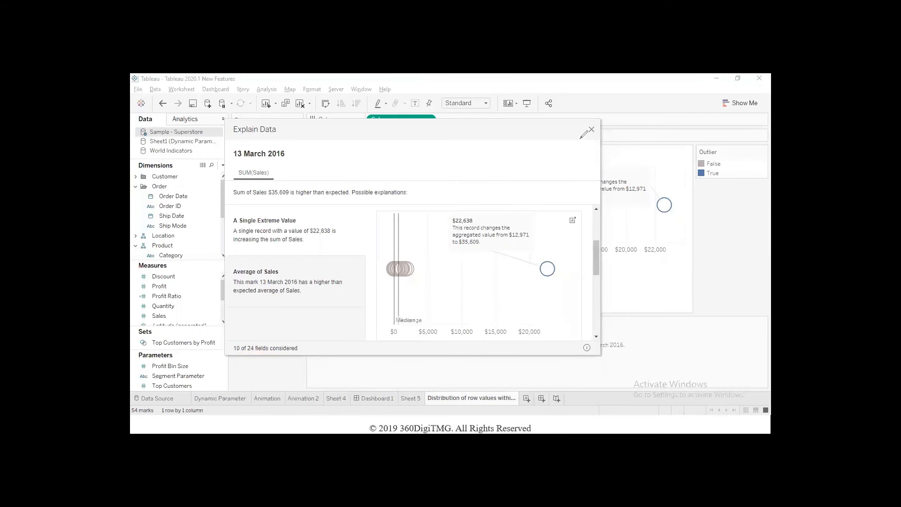
# View the information about the fields considered by Explain Data, and close the explanation
pyautogui.click(587, 349)
pyautogui.click(591, 130)
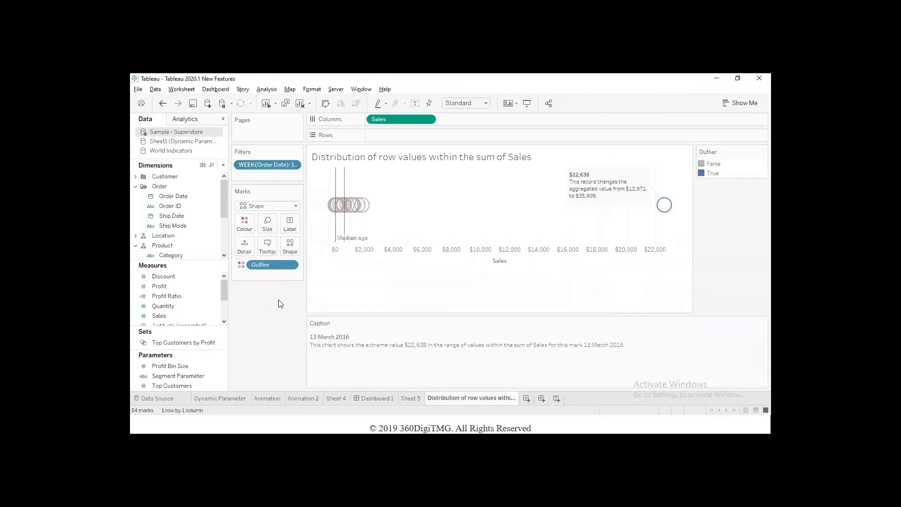
pyautogui.hotkey('alt', 'Tab')
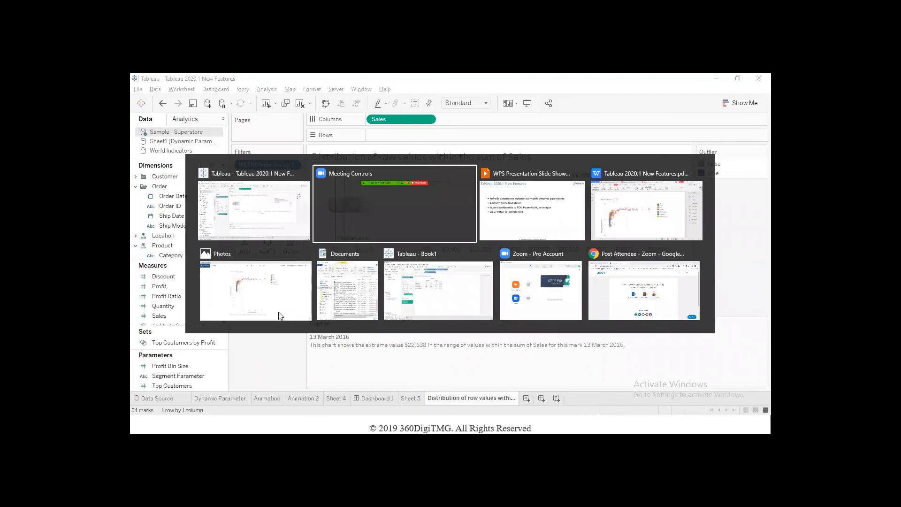
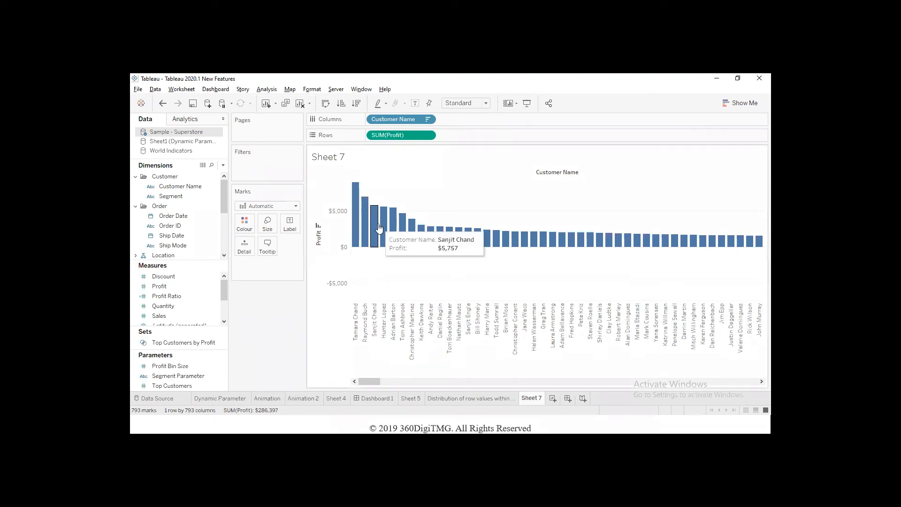
# Filter Customer Name to the top 5 by the sum of Profit
pyautogui.moveTo(355, 217)
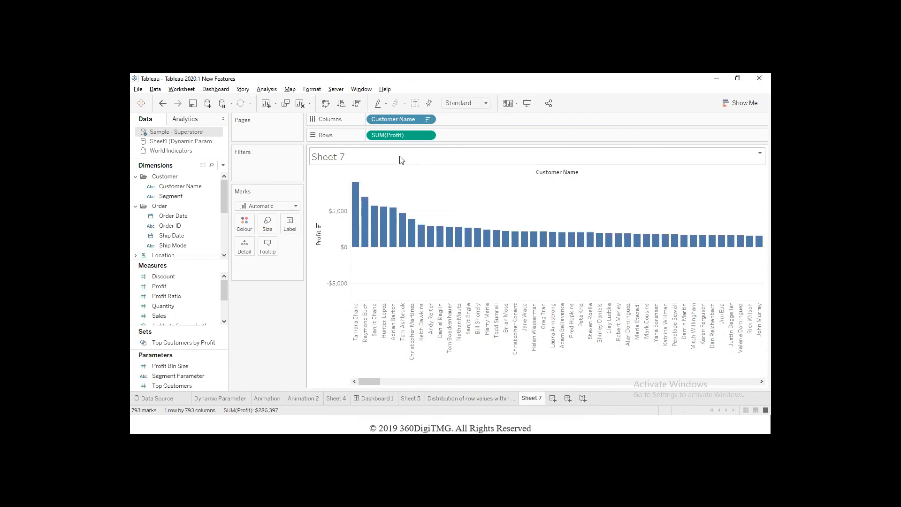
pyautogui.moveTo(354, 194)
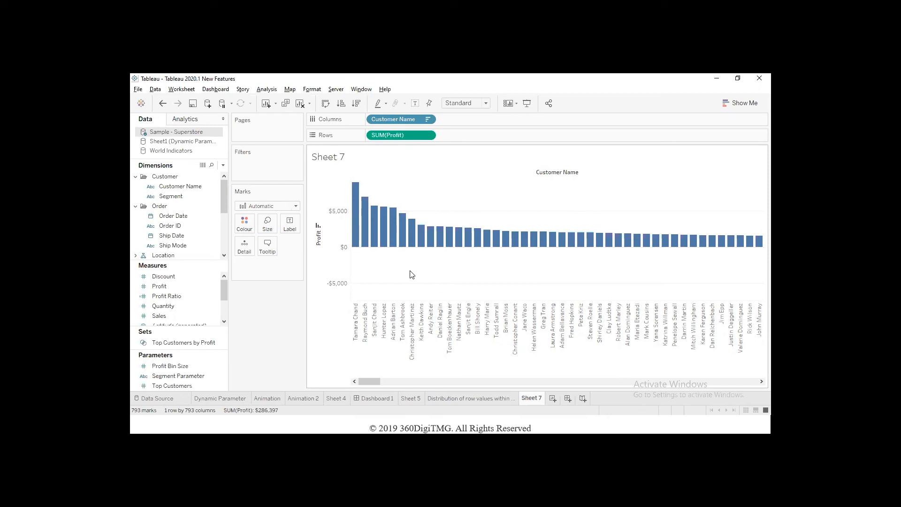
pyautogui.moveTo(179, 186); pyautogui.dragTo(250, 167)
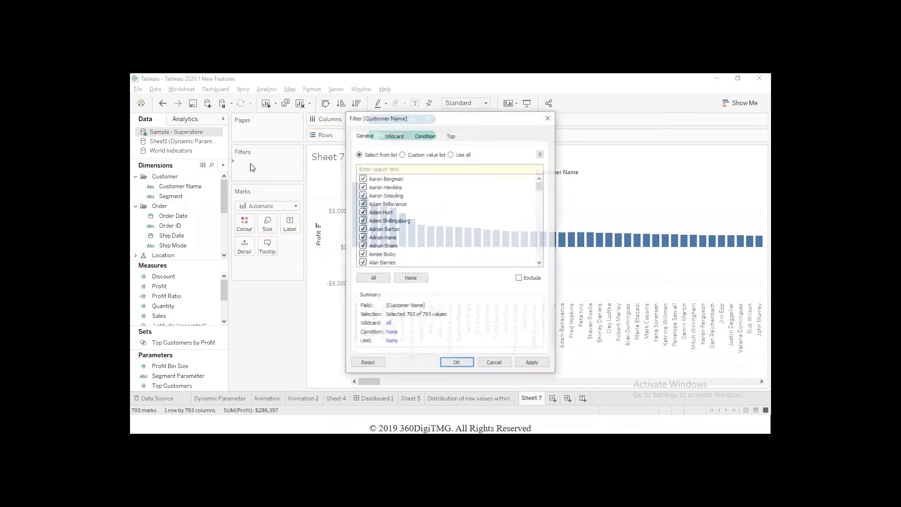
pyautogui.click(451, 135)
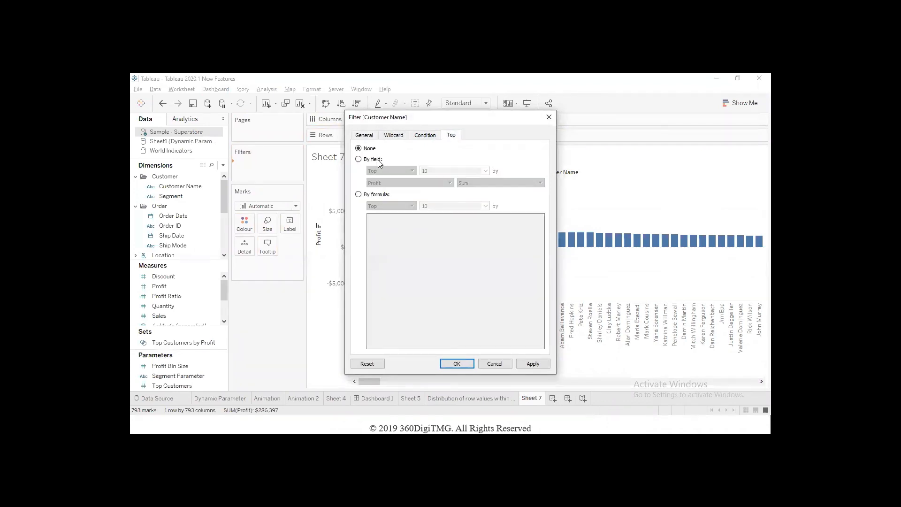
pyautogui.click(359, 160)
pyautogui.write('5')
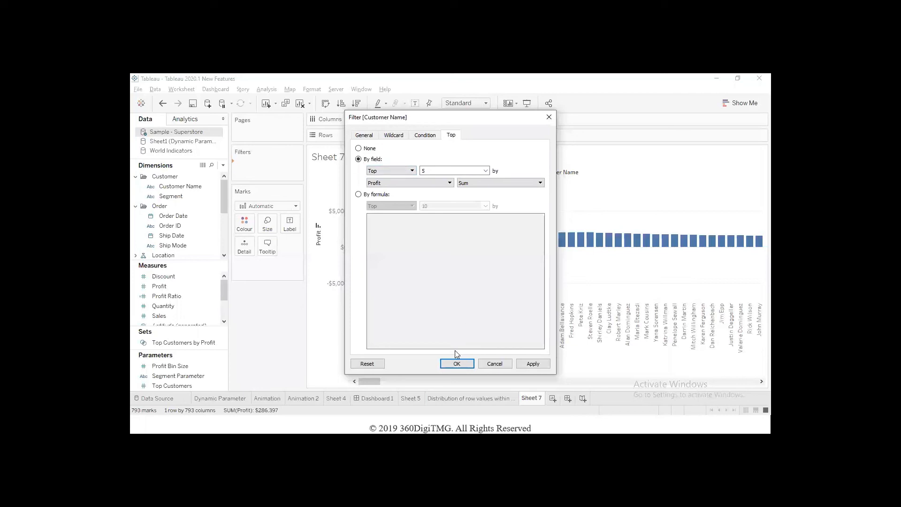
pyautogui.click(460, 363)
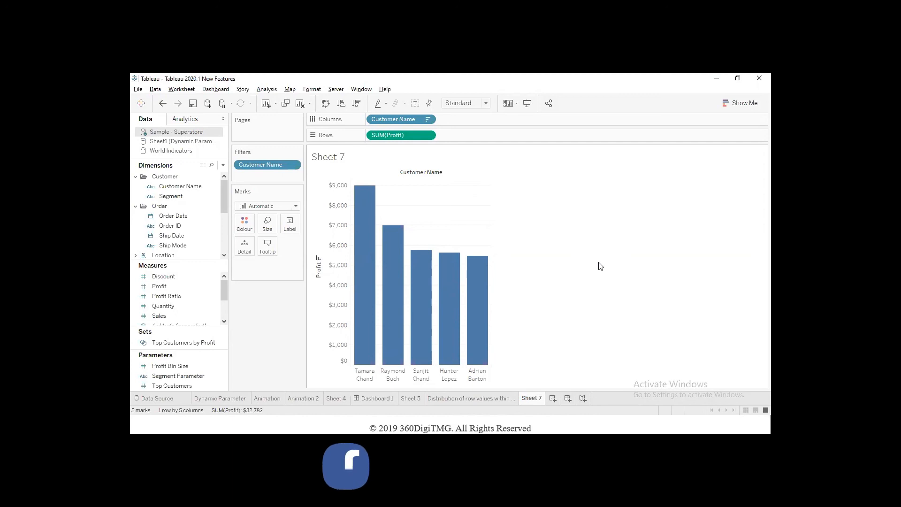
# Change the Customer Name filter to show the top 10 customers by the sum of Profit
pyautogui.click(293, 165)
pyautogui.click(294, 177)
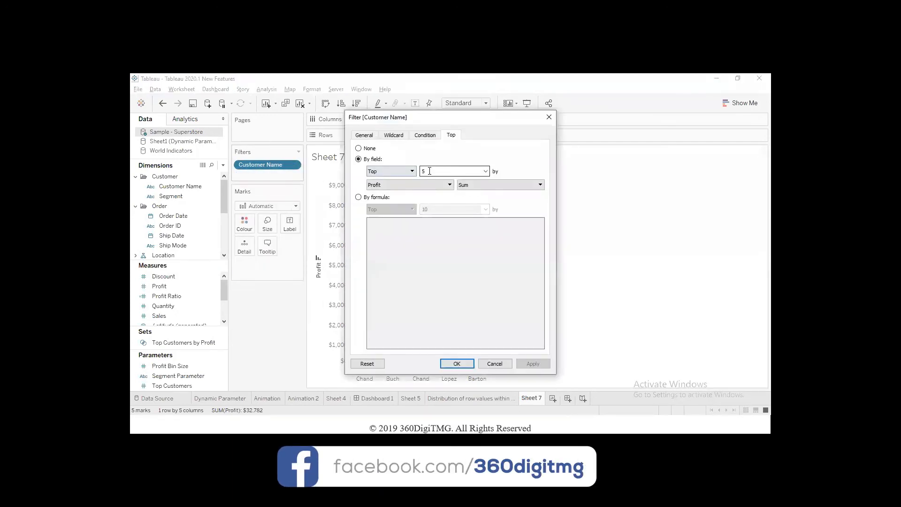
pyautogui.doubleClick(430, 171)
pyautogui.write('10')
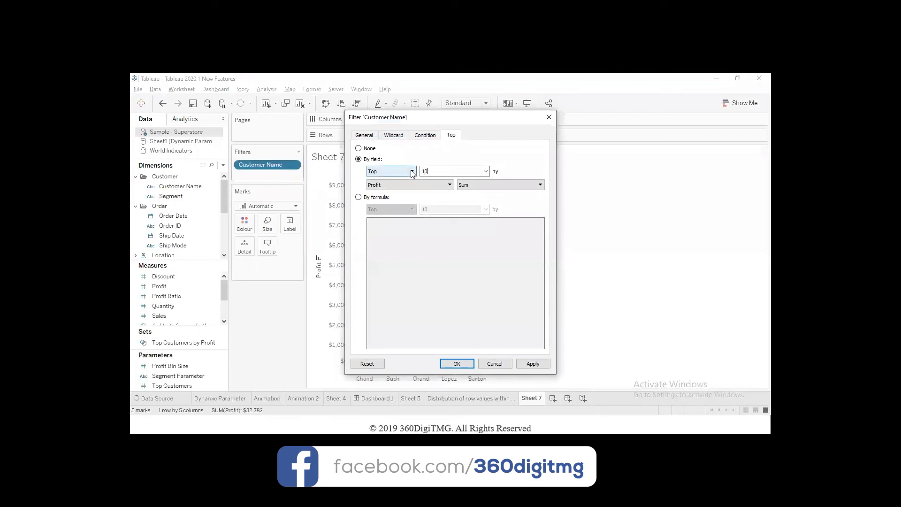
pyautogui.click(457, 364)
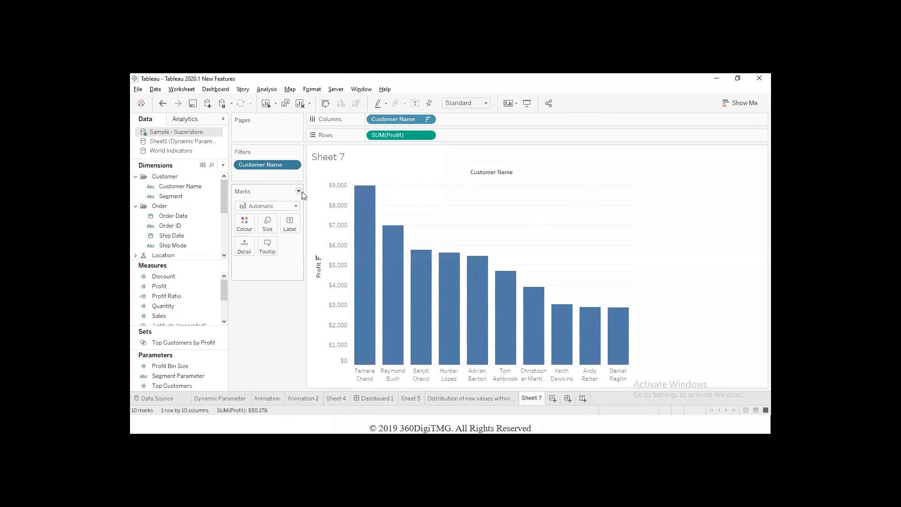
# Create a new parameter for the Customer Name filter's top limit, naming it Top 5 Cust with a current value of 5
pyautogui.click(294, 166)
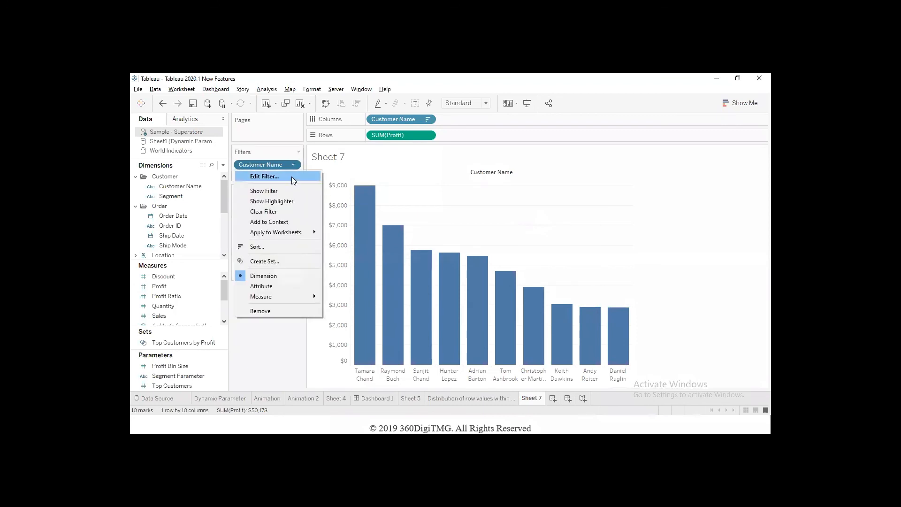
pyautogui.click(291, 177)
pyautogui.doubleClick(425, 172)
pyautogui.click(486, 172)
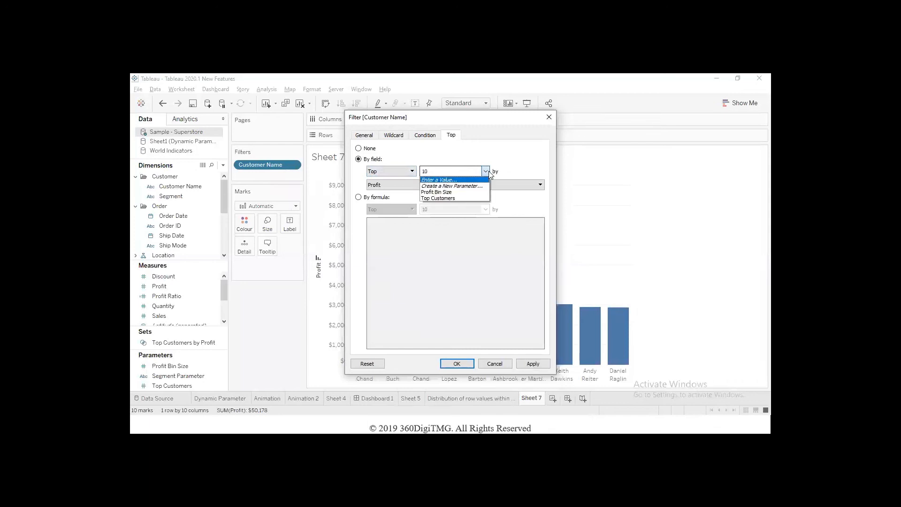
pyautogui.click(472, 185)
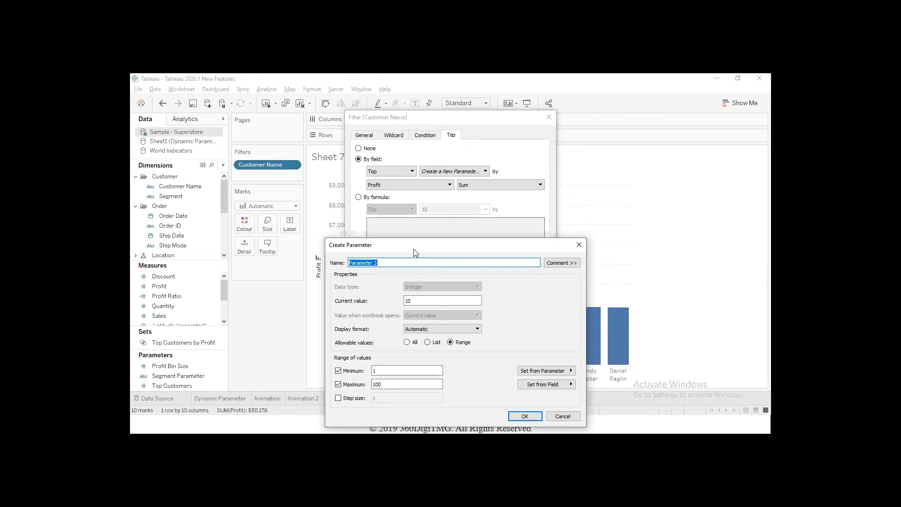
pyautogui.moveTo(413, 248); pyautogui.dragTo(416, 211)
pyautogui.click(422, 263)
pyautogui.moveTo(422, 262); pyautogui.dragTo(395, 266)
pyautogui.write('5')
pyautogui.moveTo(381, 226); pyautogui.dragTo(326, 227)
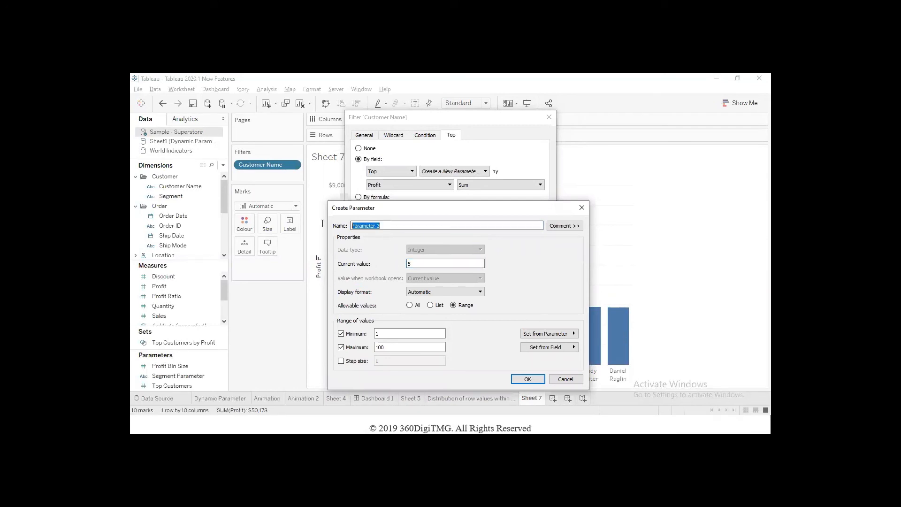
pyautogui.write('Top 65 Cust')
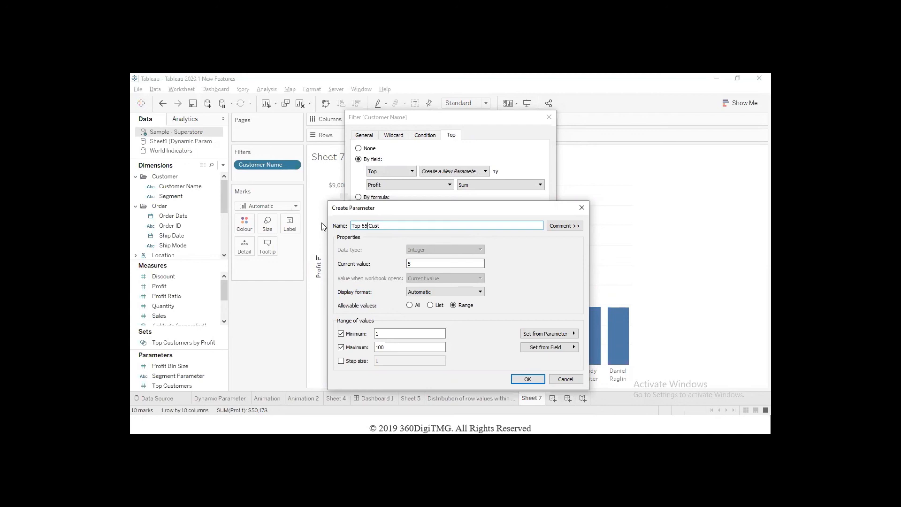
pyautogui.press('BackSpace')
# Restrict the parameter to a list of the values 5, 10, 50 and 100, and apply it to the Customer Name filter
pyautogui.click(433, 307)
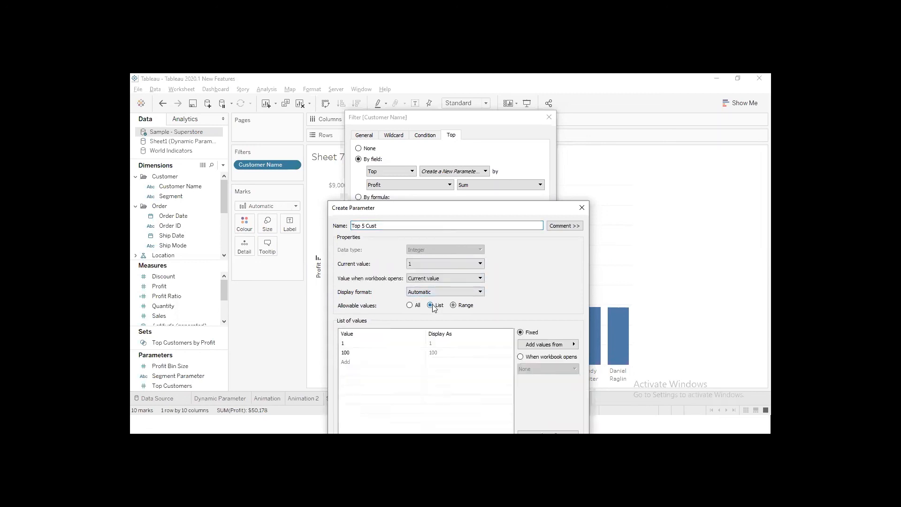
pyautogui.click(360, 346)
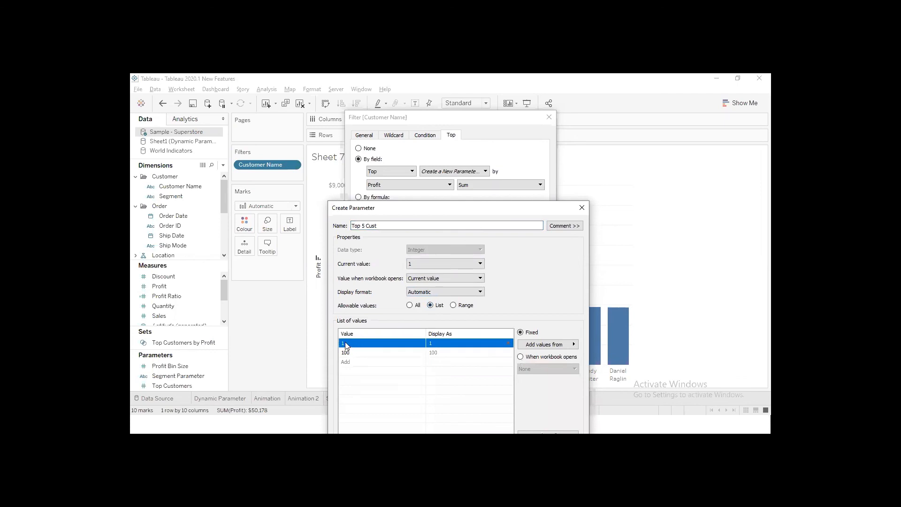
pyautogui.click(508, 343)
pyautogui.click(370, 343)
pyautogui.write('5')
pyautogui.press('Return')
pyautogui.write('10')
pyautogui.press('Return')
pyautogui.write('50')
pyautogui.press('Return')
pyautogui.write('100')
pyautogui.press('Return')
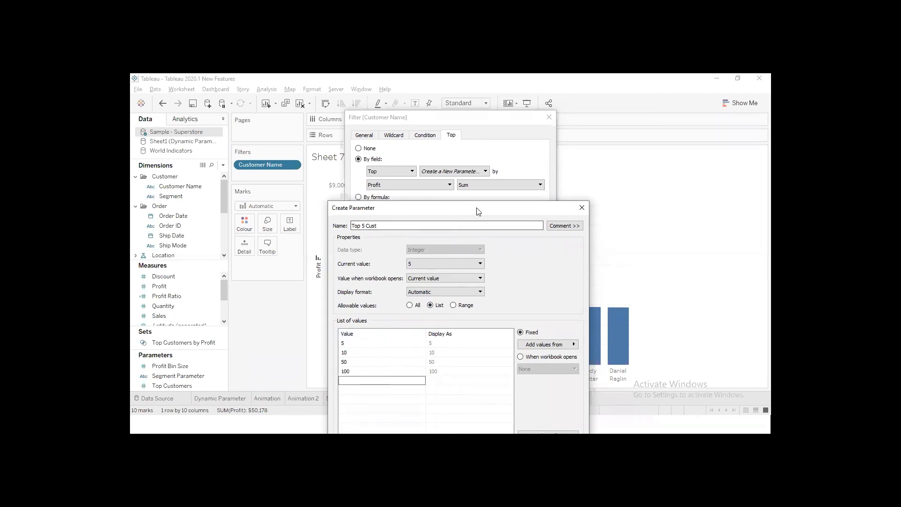
pyautogui.moveTo(477, 209); pyautogui.dragTo(473, 151)
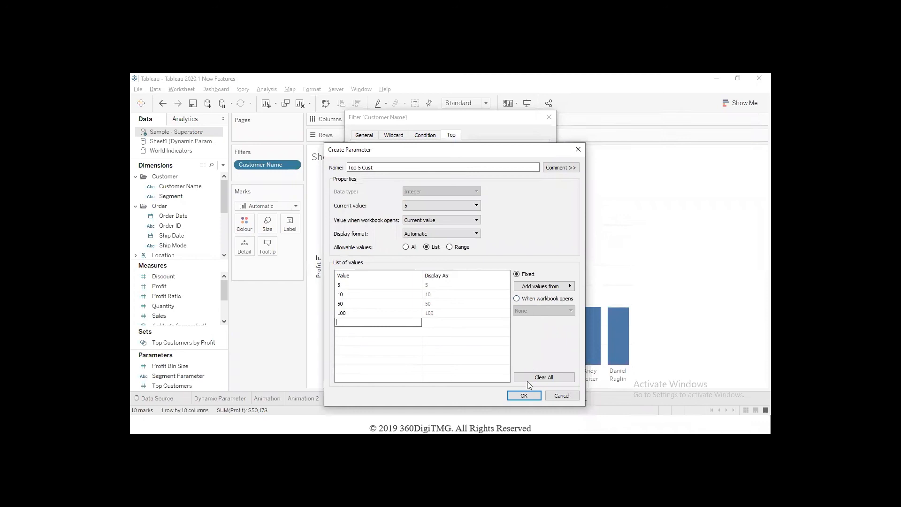
pyautogui.click(524, 396)
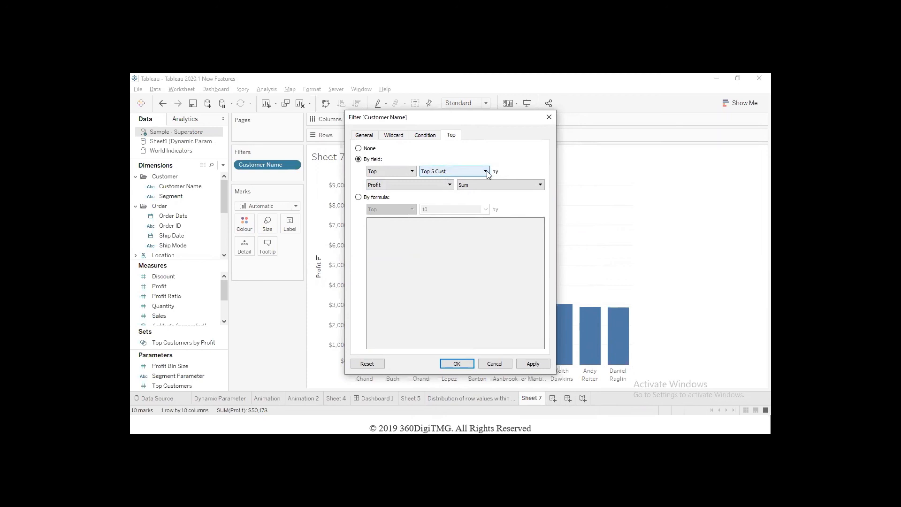
pyautogui.click(456, 363)
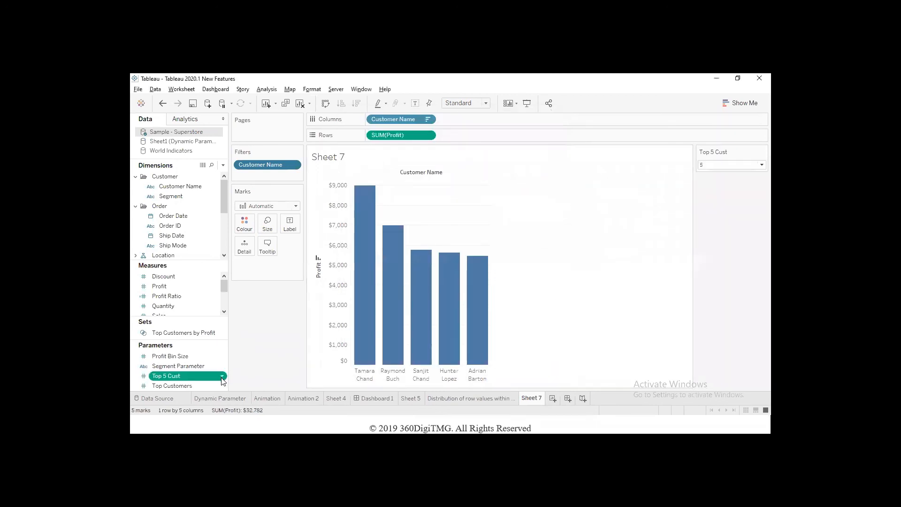
# Duplicate the Top 5 Cust parameter and rename the original as Top N Cust
pyautogui.rightClick(222, 378)
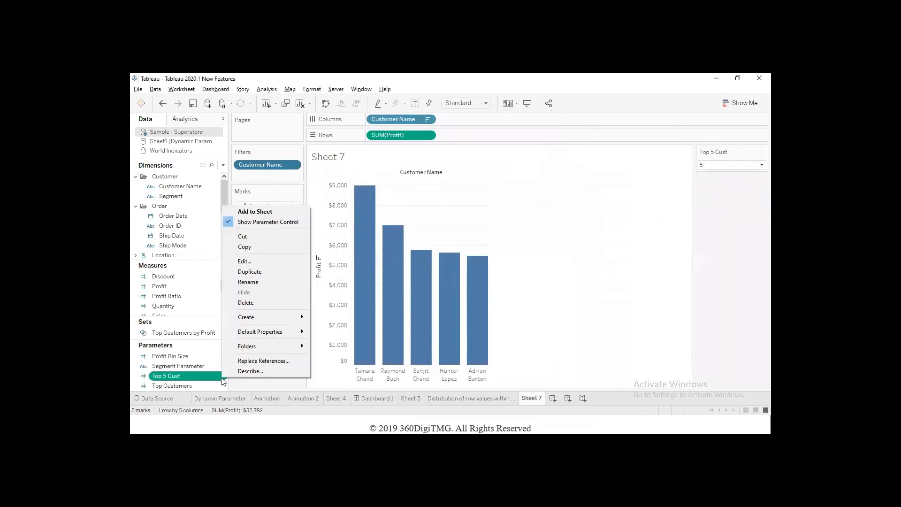
pyautogui.click(253, 267)
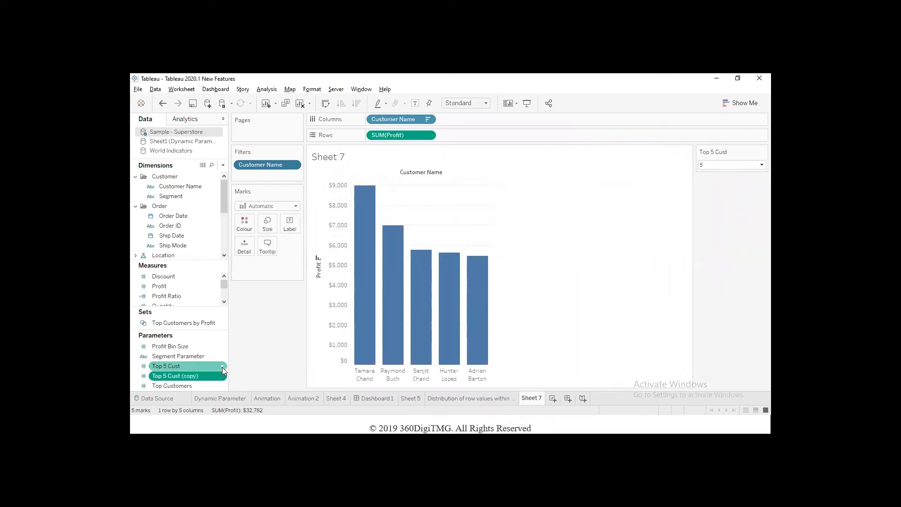
pyautogui.rightClick(221, 367)
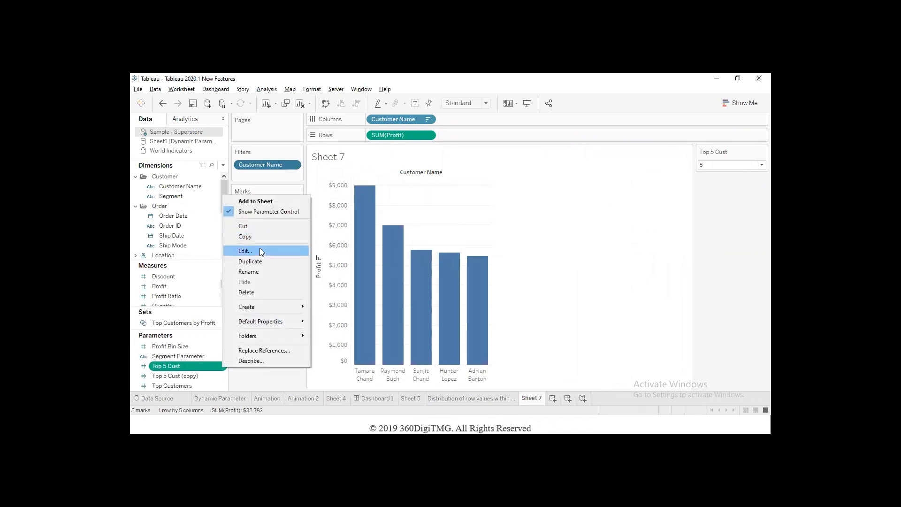
pyautogui.click(260, 250)
pyautogui.click(356, 135)
pyautogui.write('N Cust')
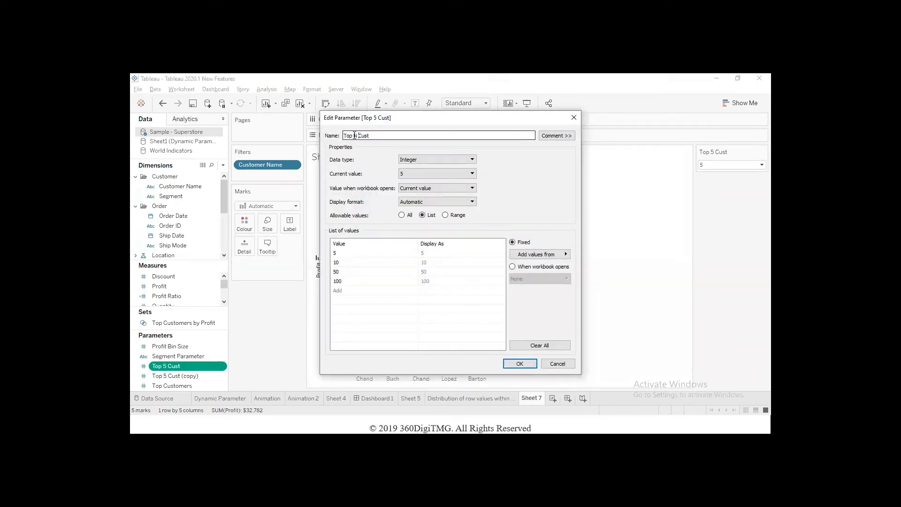
pyautogui.click(519, 363)
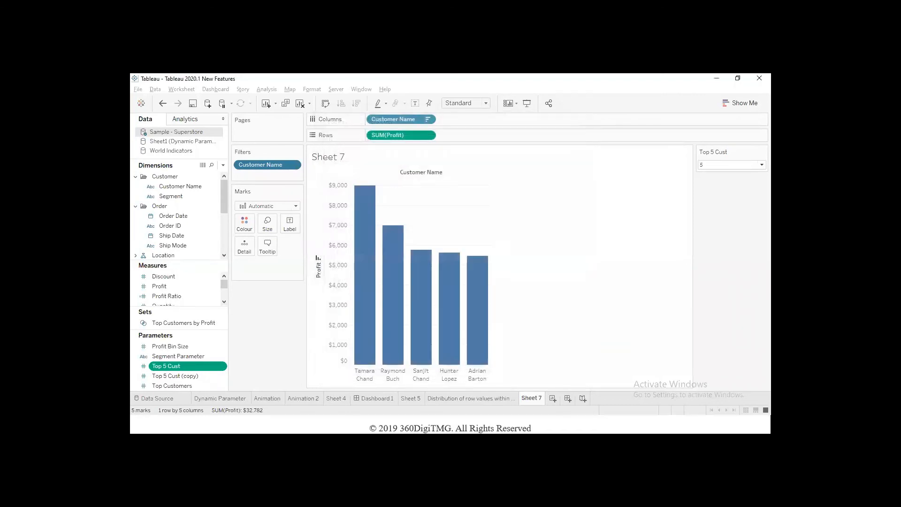
# Show the Top N Cust control as a single value list and switch it to 10, 50, 100 and back to 5
pyautogui.click(763, 152)
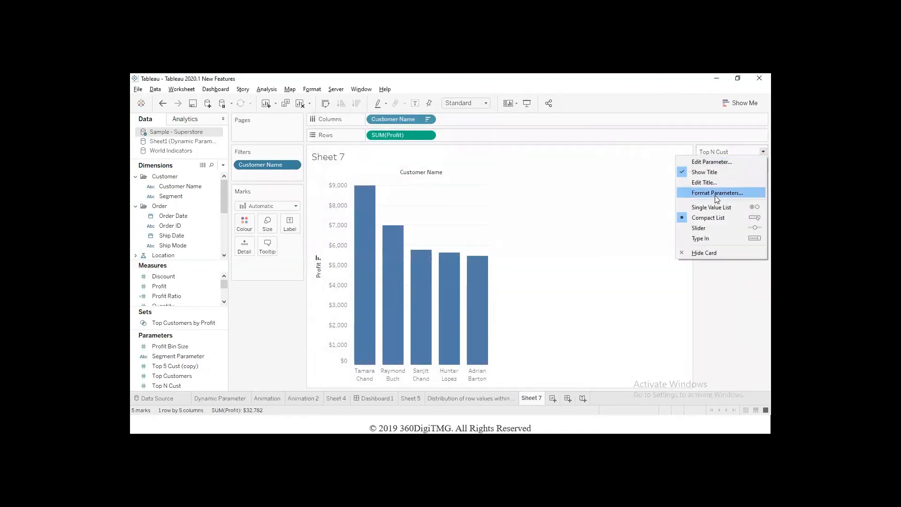
pyautogui.click(716, 208)
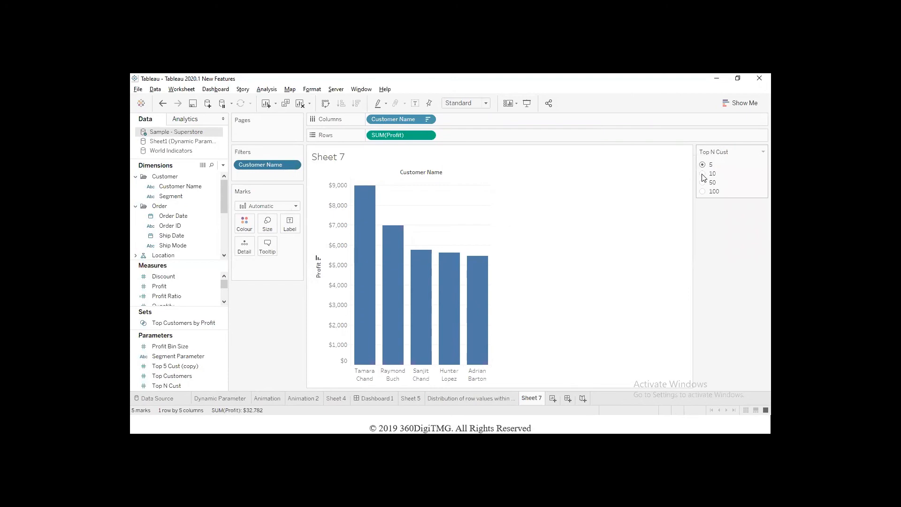
pyautogui.click(702, 173)
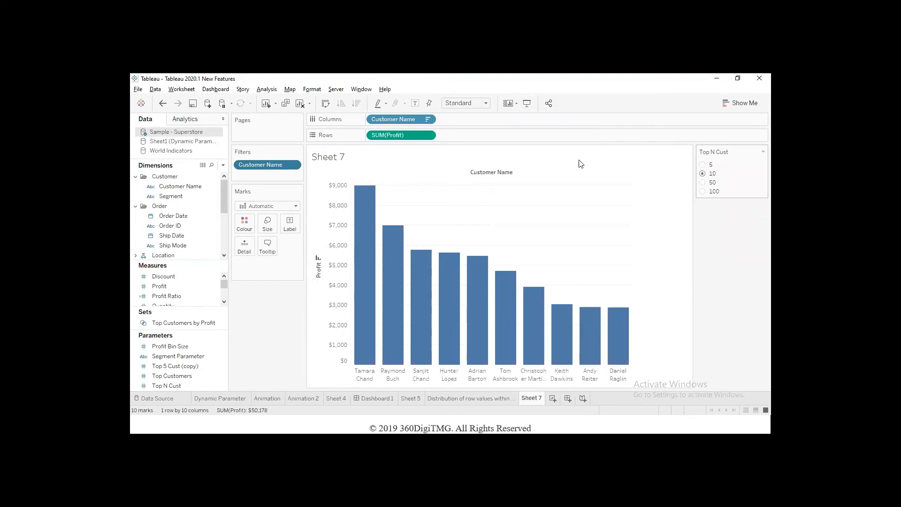
pyautogui.click(702, 183)
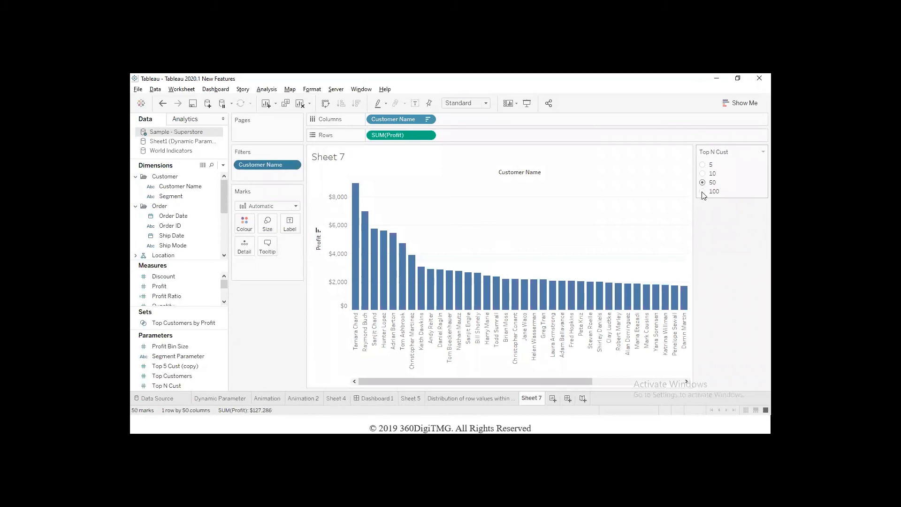
pyautogui.click(703, 191)
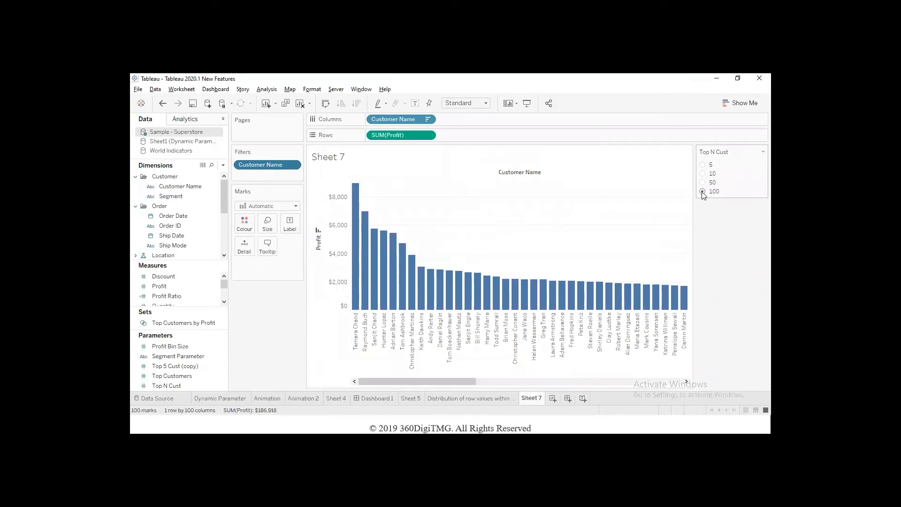
pyautogui.moveTo(441, 382); pyautogui.dragTo(344, 384)
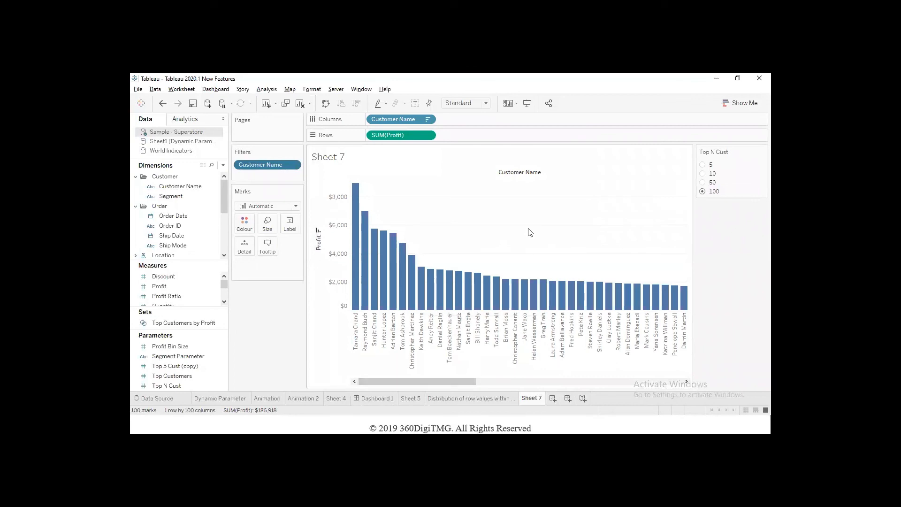
pyautogui.click(703, 166)
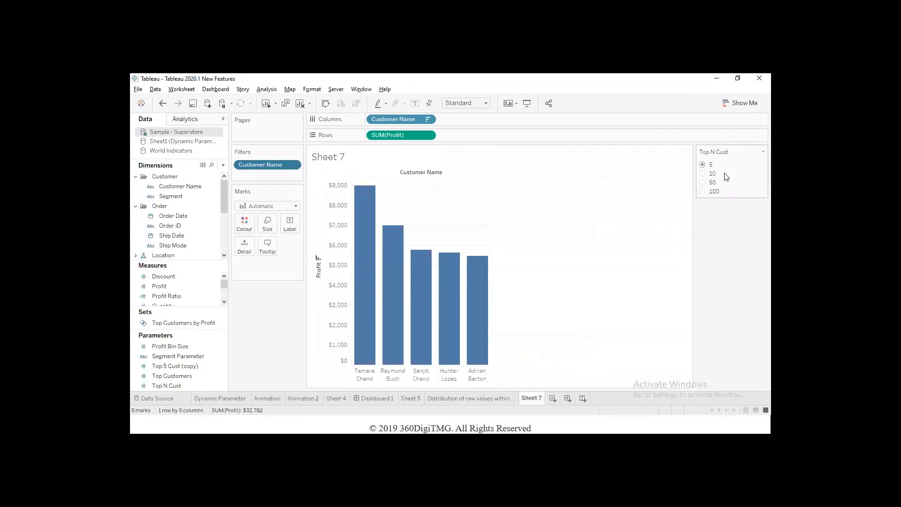